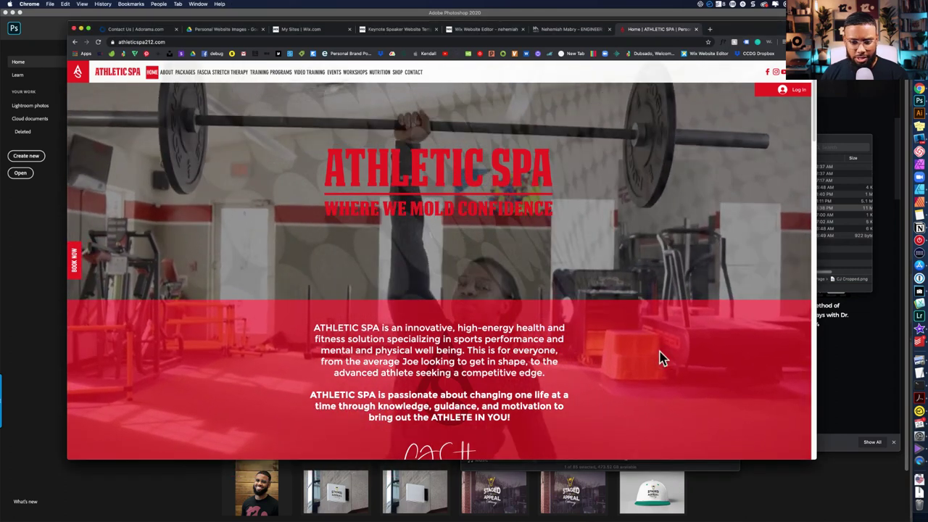
- Scroll the Athletic Spa home page to the Meet Owner & Trainer section above Core Services
{"action": "scroll", "coordinate": [659, 358], "scroll_direction": "down", "scroll_amount": 5}
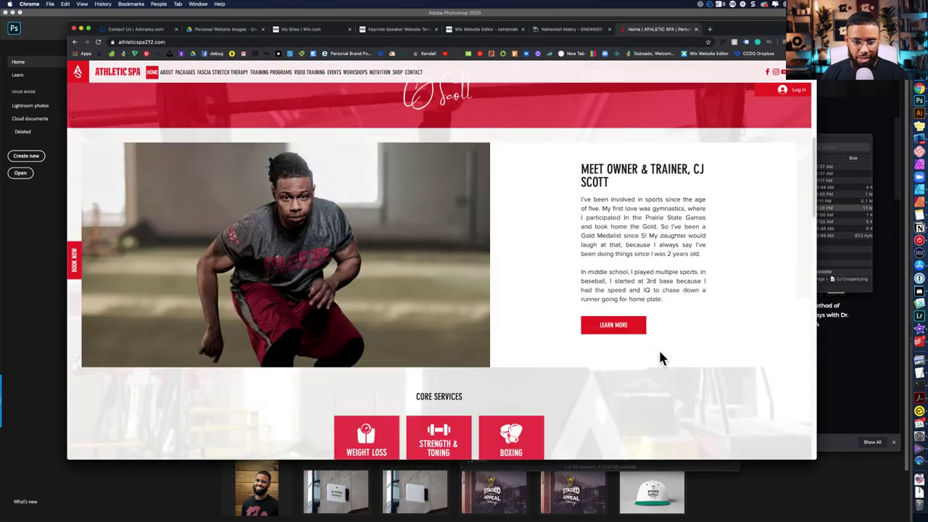
{"action": "scroll", "coordinate": [657, 345], "scroll_direction": "down", "scroll_amount": 1}
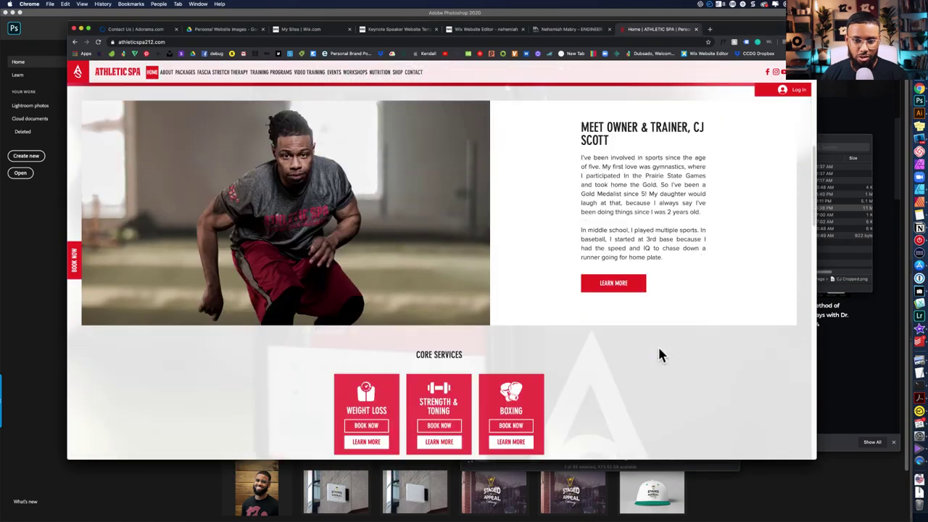
{"action": "scroll", "coordinate": [660, 353], "scroll_direction": "up", "scroll_amount": 2}
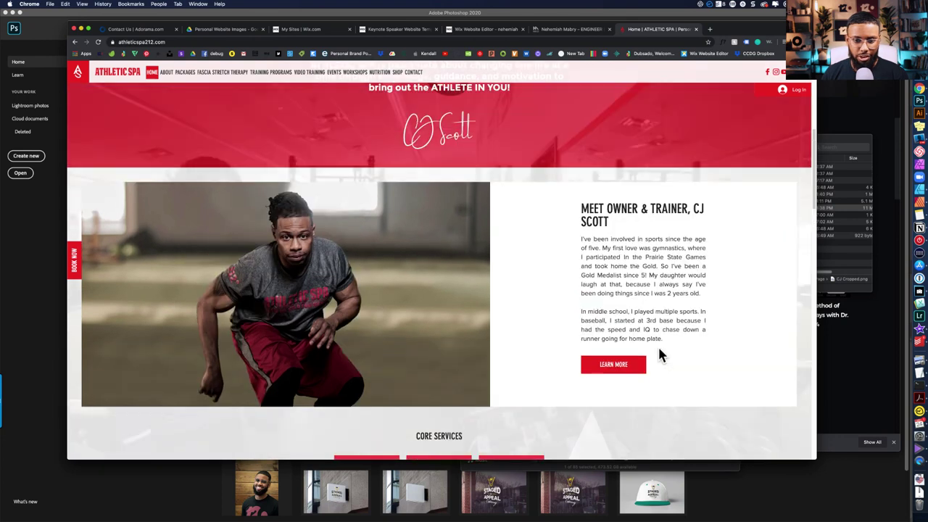
{"action": "scroll", "coordinate": [659, 351], "scroll_direction": "up", "scroll_amount": 1}
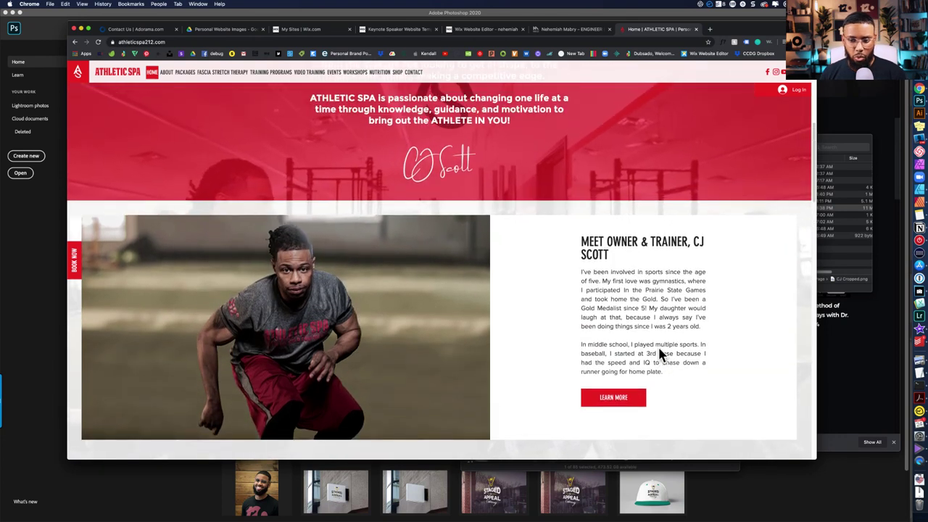
{"action": "scroll", "coordinate": [660, 352], "scroll_direction": "up", "scroll_amount": 1}
{"action": "scroll", "coordinate": [658, 345], "scroll_direction": "down", "scroll_amount": 5}
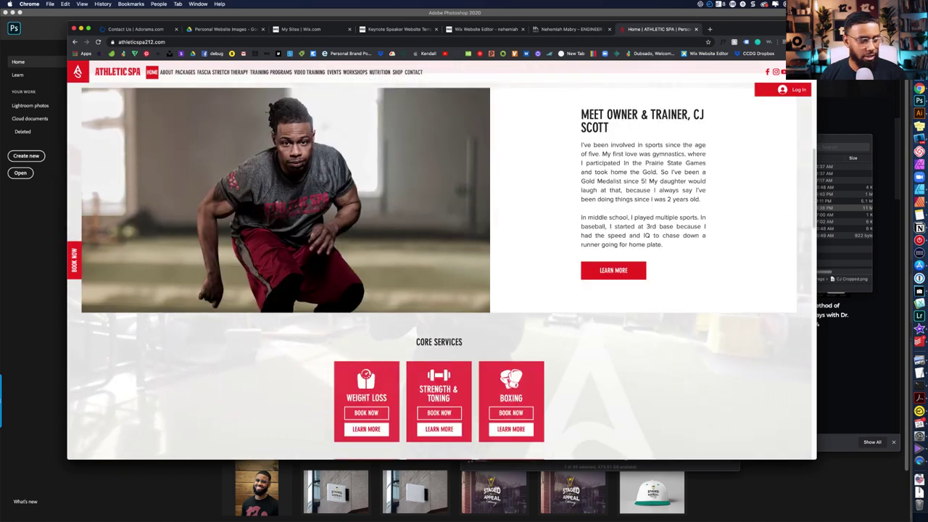
{"action": "double_click", "coordinate": [256, 490]}
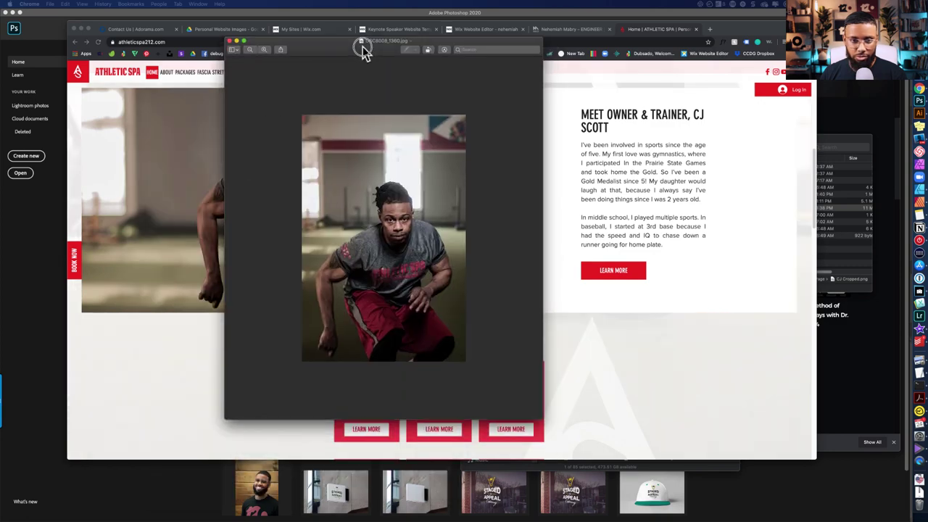
{"action": "left_click", "coordinate": [264, 50]}
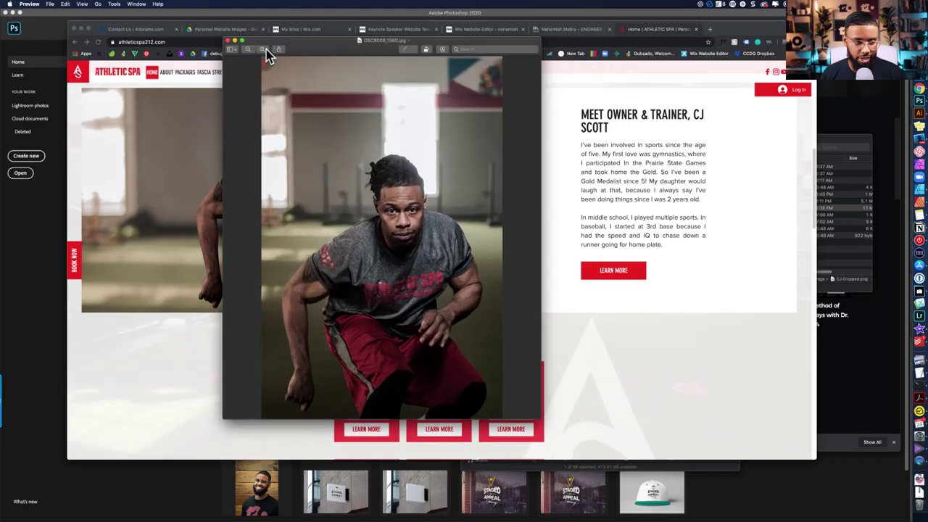
{"action": "left_click", "coordinate": [265, 51]}
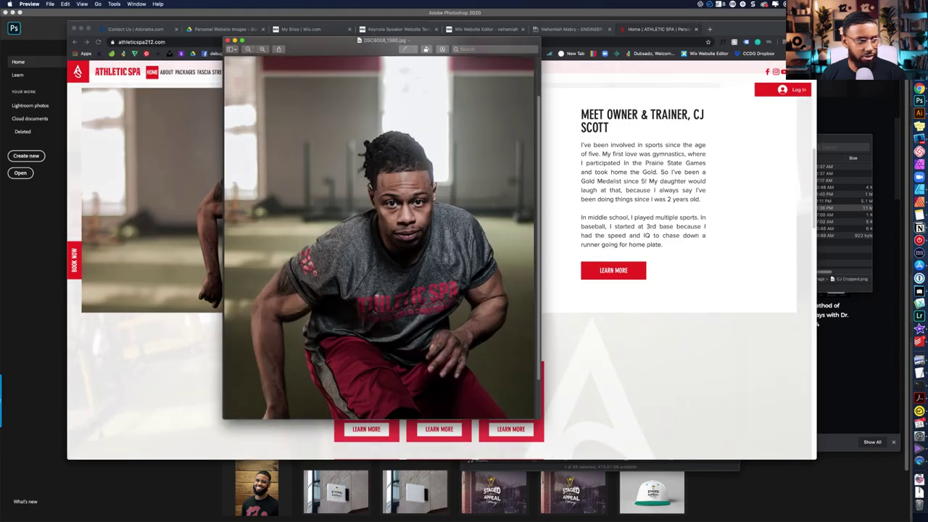
{"action": "left_click", "coordinate": [225, 185]}
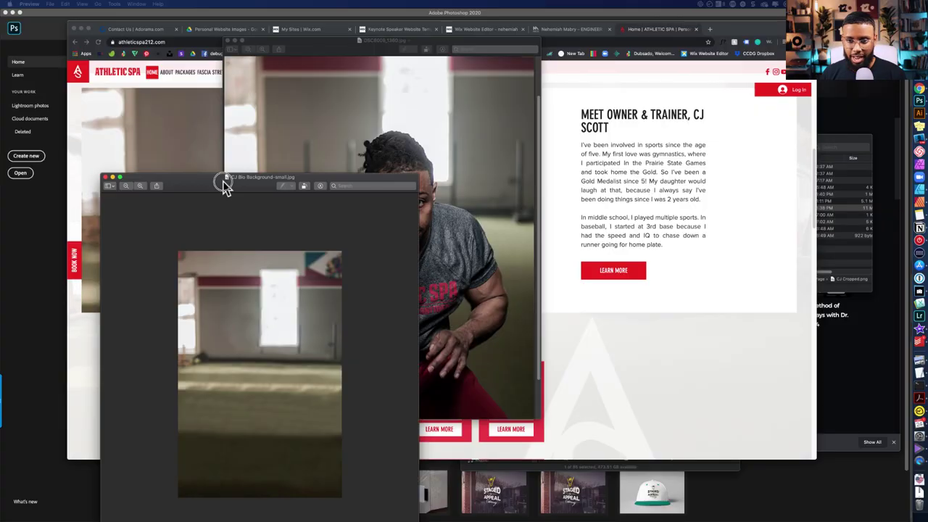
{"action": "left_click_drag", "start_coordinate": [225, 185], "coordinate": [500, 56]}
{"action": "left_click", "coordinate": [499, 56]}
{"action": "left_click", "coordinate": [499, 57]}
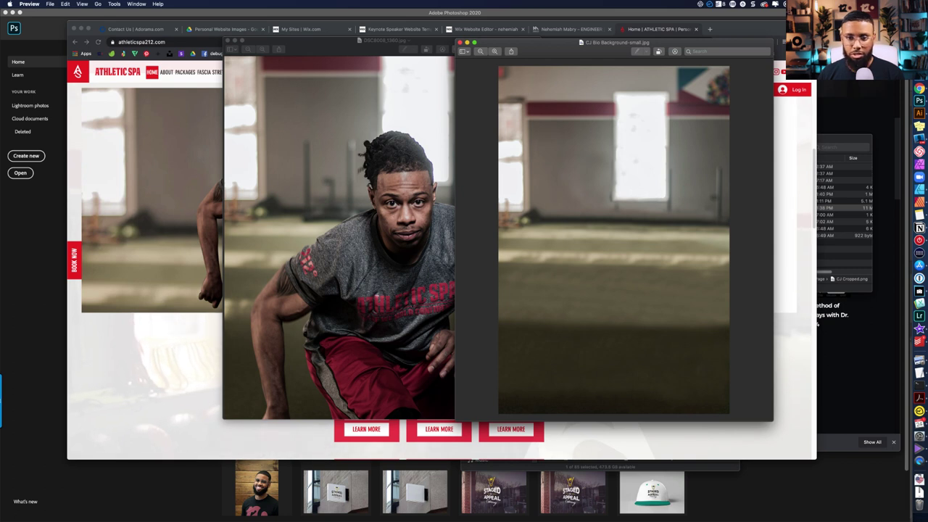
{"action": "left_click", "coordinate": [335, 42]}
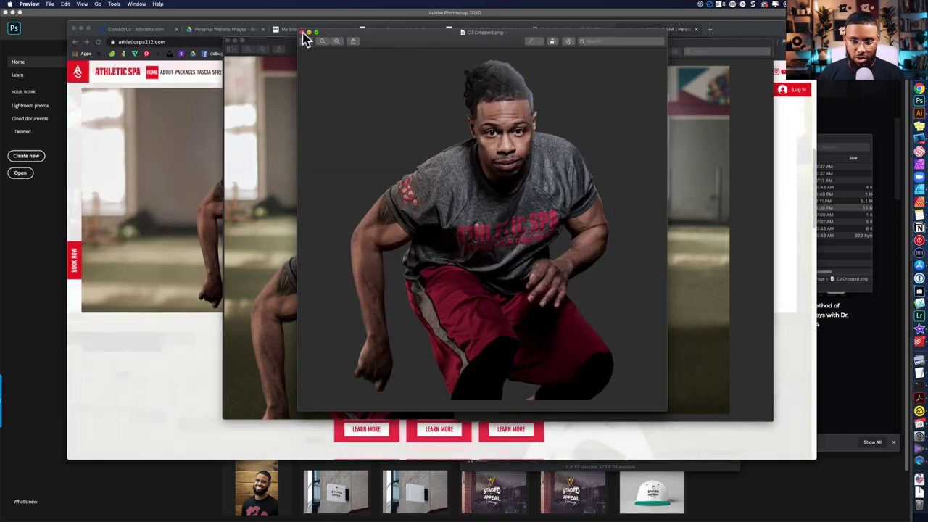
{"action": "double_click", "coordinate": [306, 43]}
{"action": "key", "text": "super+w"}
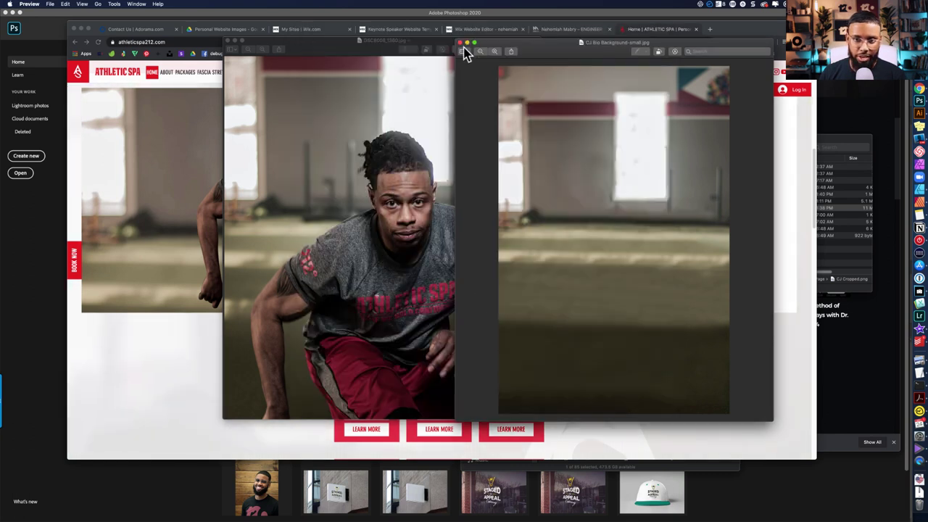
{"action": "left_click", "coordinate": [461, 43]}
{"action": "left_click_drag", "start_coordinate": [267, 51], "coordinate": [335, 64]}
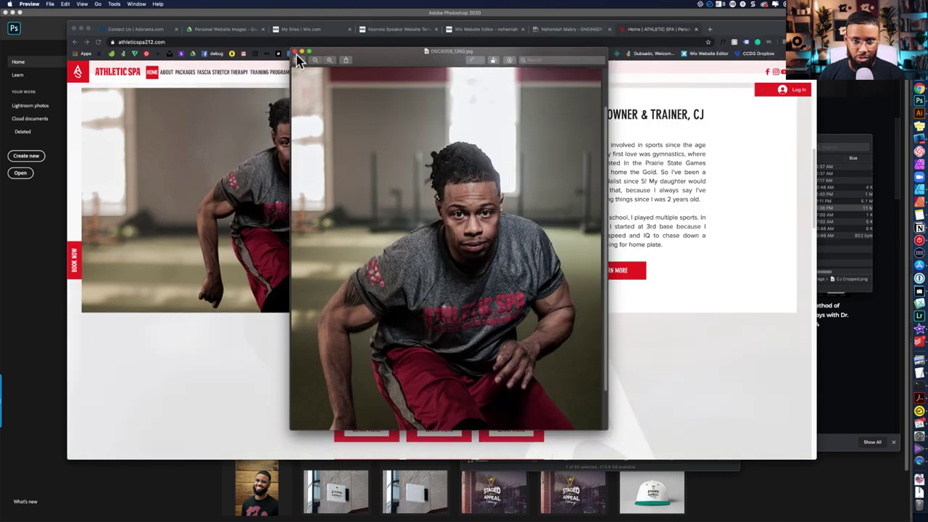
{"action": "key", "text": "super+w"}
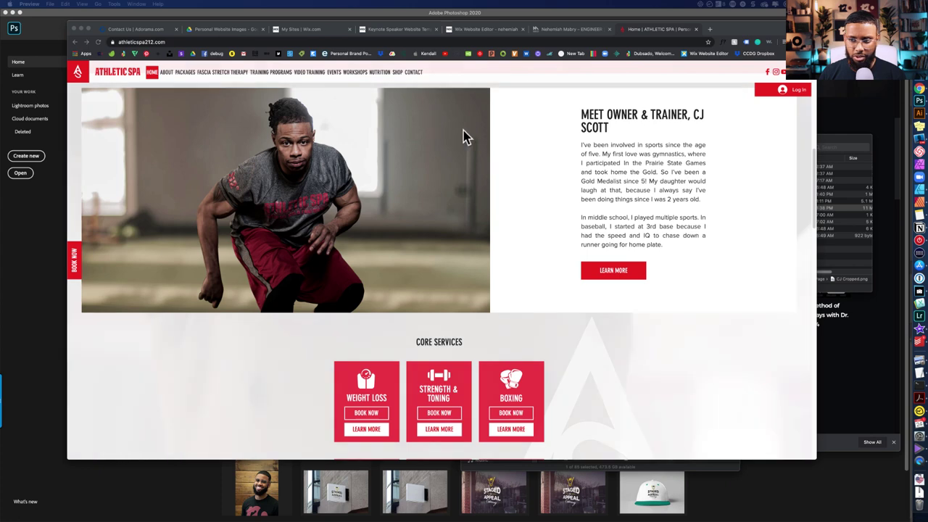
{"action": "left_click", "coordinate": [816, 194]}
{"action": "left_click_drag", "start_coordinate": [815, 196], "coordinate": [610, 190]}
{"action": "scroll", "coordinate": [610, 190], "scroll_direction": "up", "scroll_amount": 3}
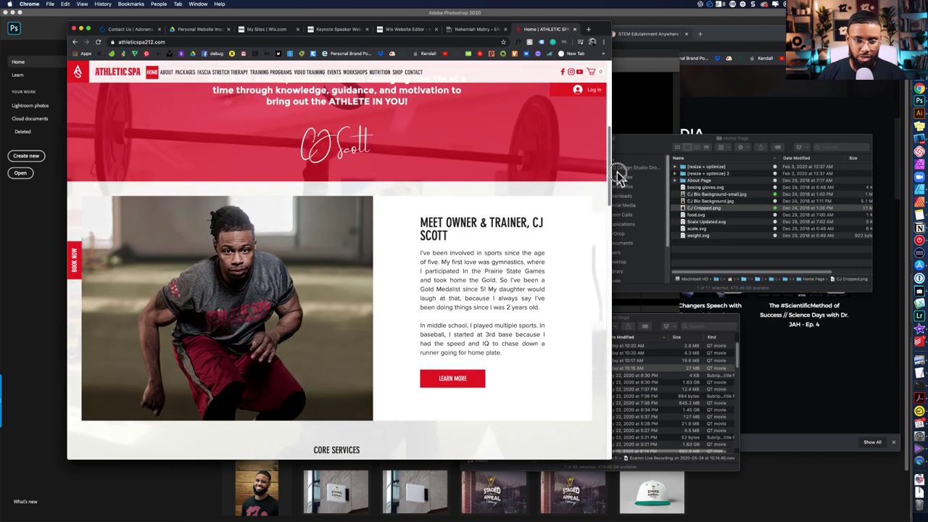
{"action": "scroll", "coordinate": [616, 181], "scroll_direction": "down", "scroll_amount": 2}
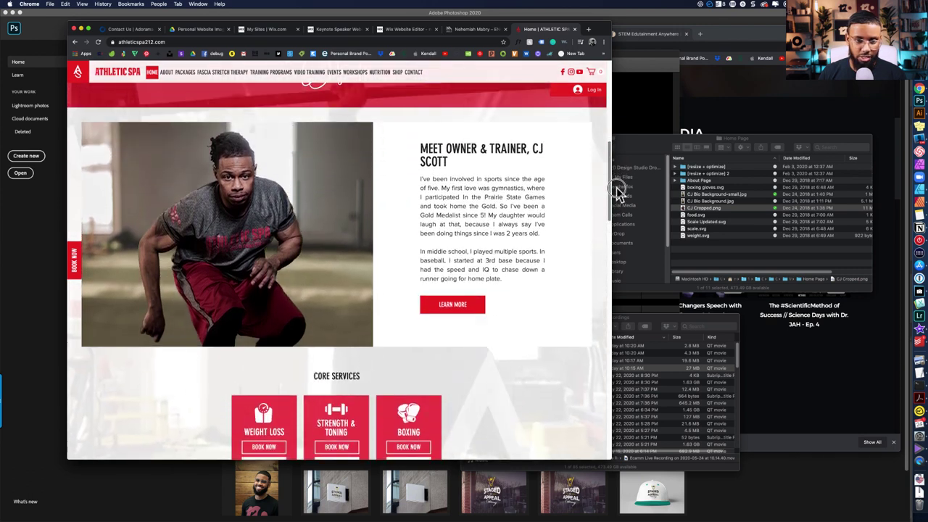
{"action": "scroll", "coordinate": [616, 187], "scroll_direction": "up", "scroll_amount": 2}
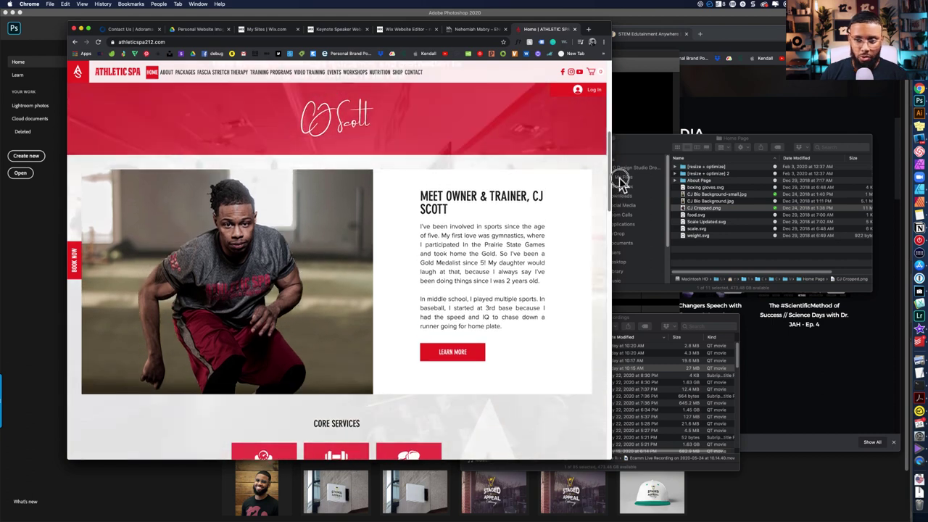
{"action": "scroll", "coordinate": [618, 187], "scroll_direction": "down", "scroll_amount": 3}
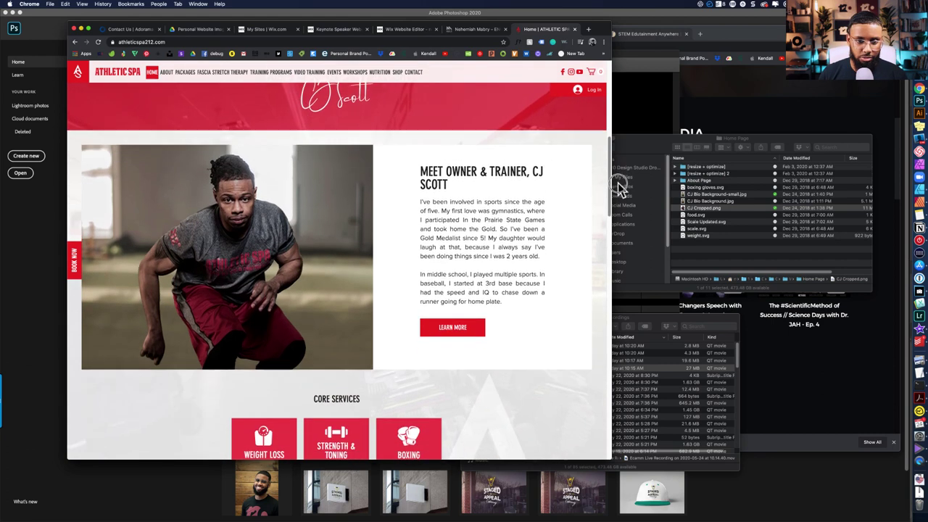
{"action": "scroll", "coordinate": [618, 190], "scroll_direction": "down", "scroll_amount": 2}
{"action": "scroll", "coordinate": [618, 187], "scroll_direction": "up", "scroll_amount": 4}
{"action": "scroll", "coordinate": [618, 186], "scroll_direction": "down", "scroll_amount": 1}
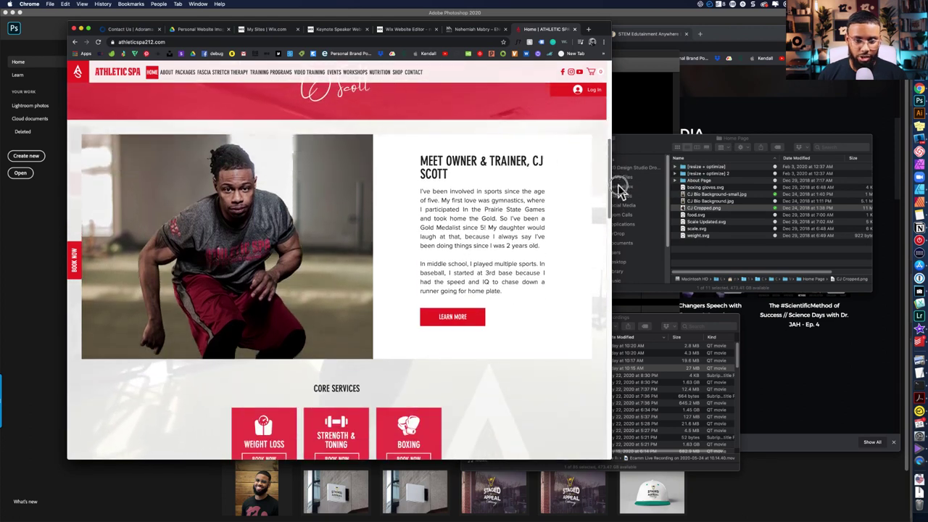
{"action": "scroll", "coordinate": [619, 187], "scroll_direction": "down", "scroll_amount": 1}
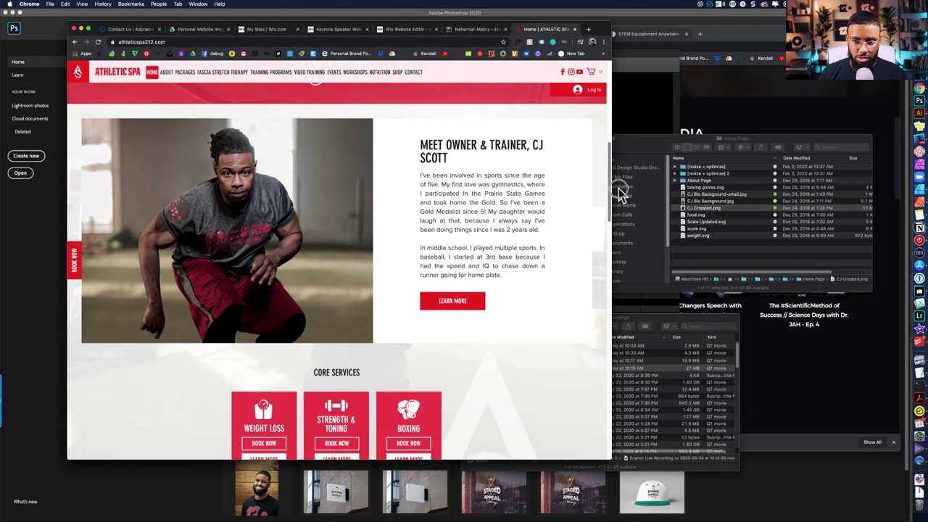
{"action": "scroll", "coordinate": [618, 190], "scroll_direction": "down", "scroll_amount": 1}
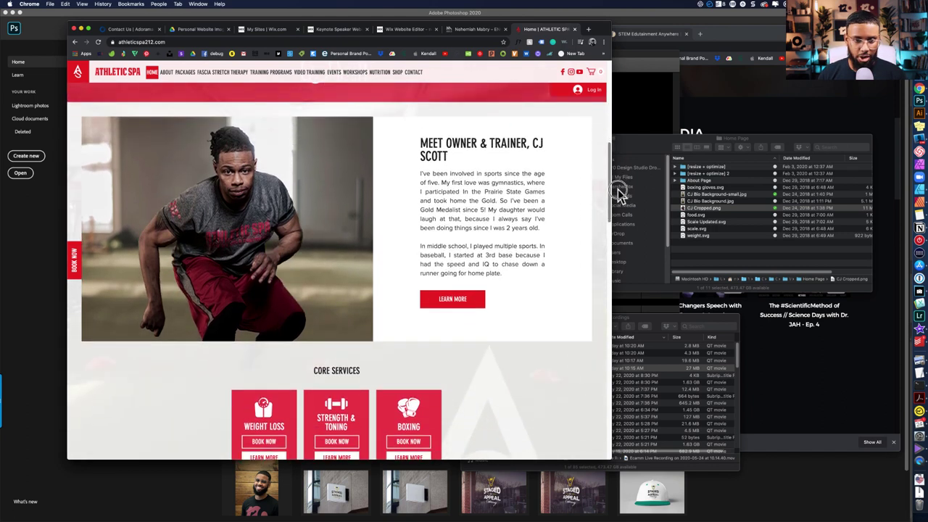
{"action": "scroll", "coordinate": [619, 199], "scroll_direction": "down", "scroll_amount": 1}
{"action": "scroll", "coordinate": [618, 196], "scroll_direction": "up", "scroll_amount": 2}
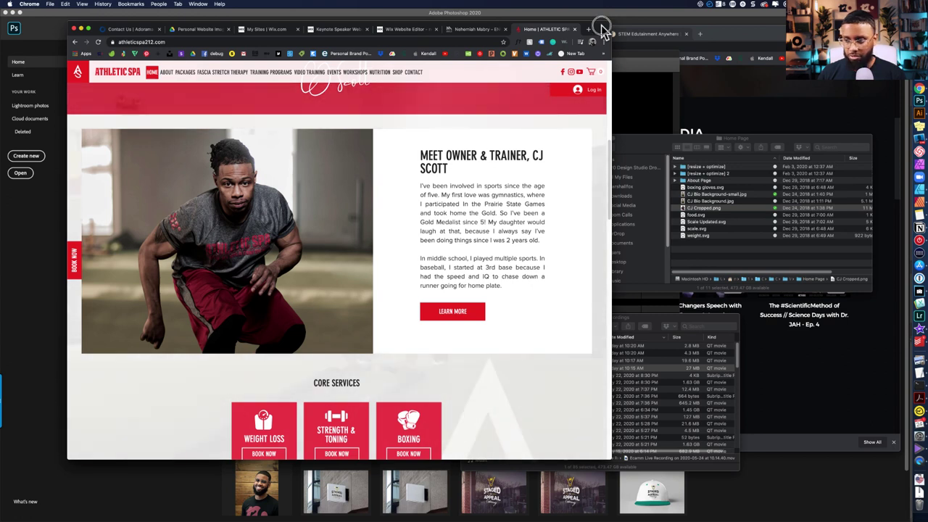
- Switch to Photoshop and open the speaker photo 3F9A4267.jpg from recent files
{"action": "left_click_drag", "start_coordinate": [601, 27], "coordinate": [594, 28]}
{"action": "left_click", "coordinate": [910, 99]}
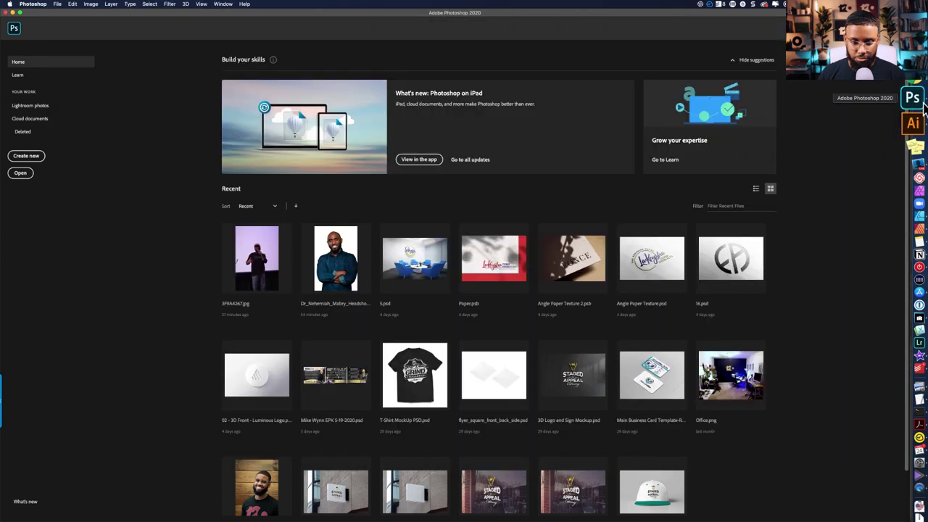
{"action": "left_click", "coordinate": [285, 275]}
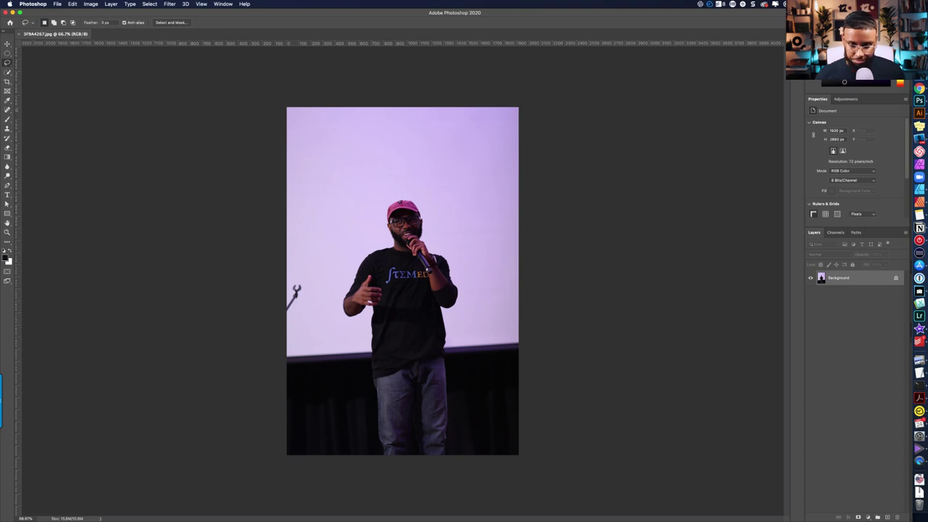
- Zoom in and draw a loose Lasso selection around the speaker on stage
{"action": "scroll", "coordinate": [437, 310], "scroll_direction": "up", "scroll_amount": 5}
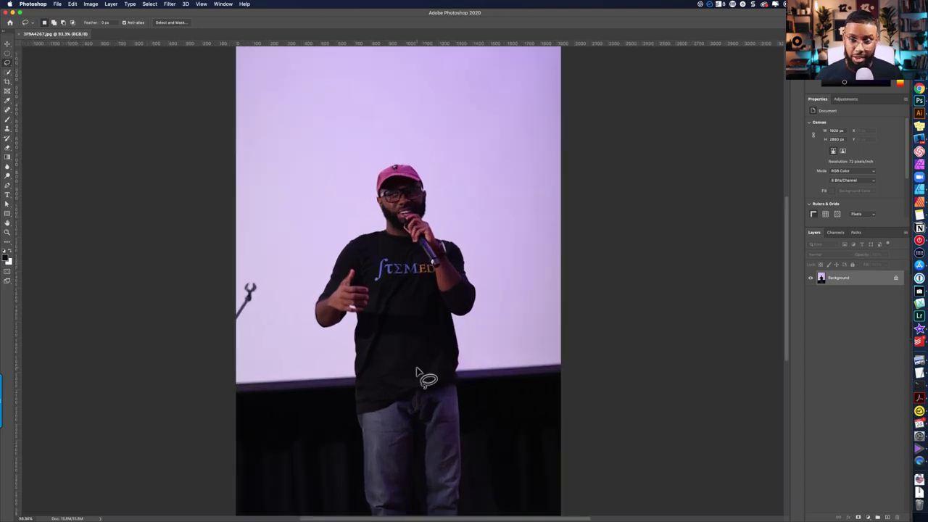
{"action": "scroll", "coordinate": [363, 384], "scroll_direction": "down", "scroll_amount": 1}
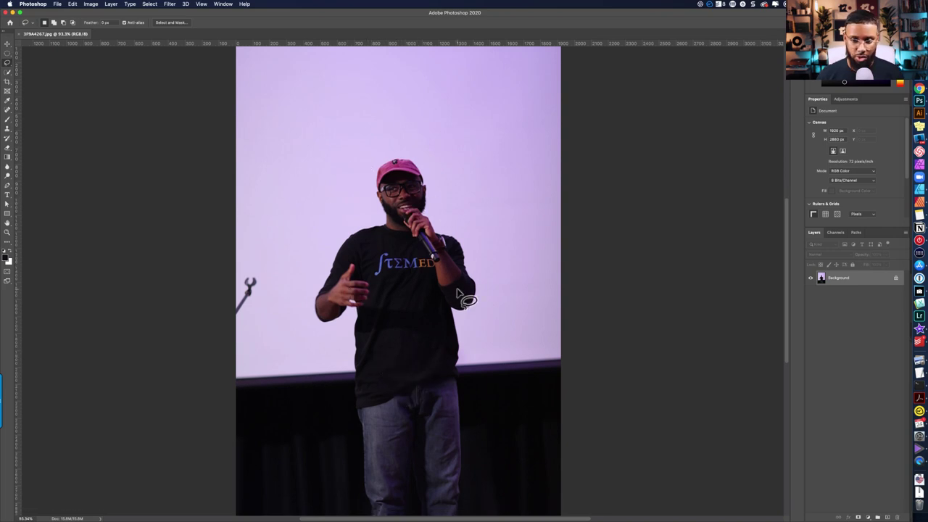
{"action": "scroll", "coordinate": [419, 384], "scroll_direction": "down", "scroll_amount": 1}
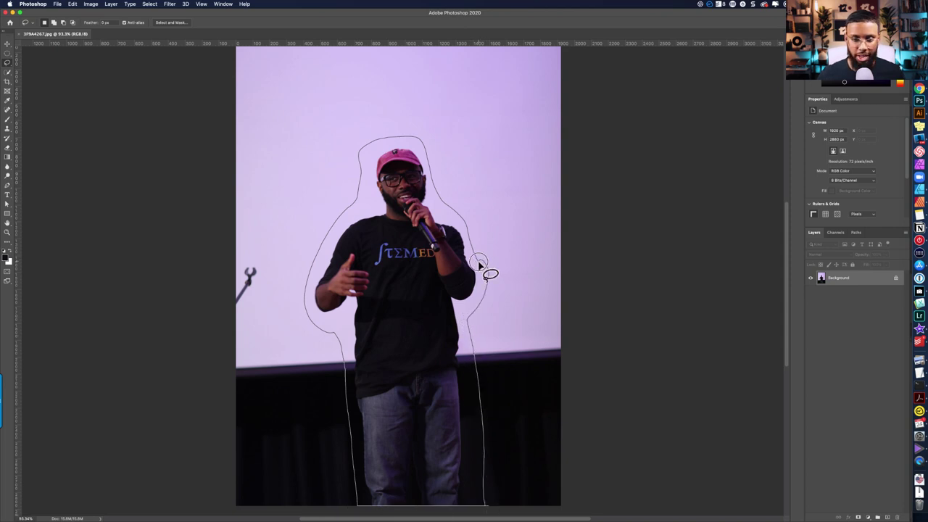
{"action": "left_click_drag", "start_coordinate": [479, 265], "coordinate": [484, 274]}
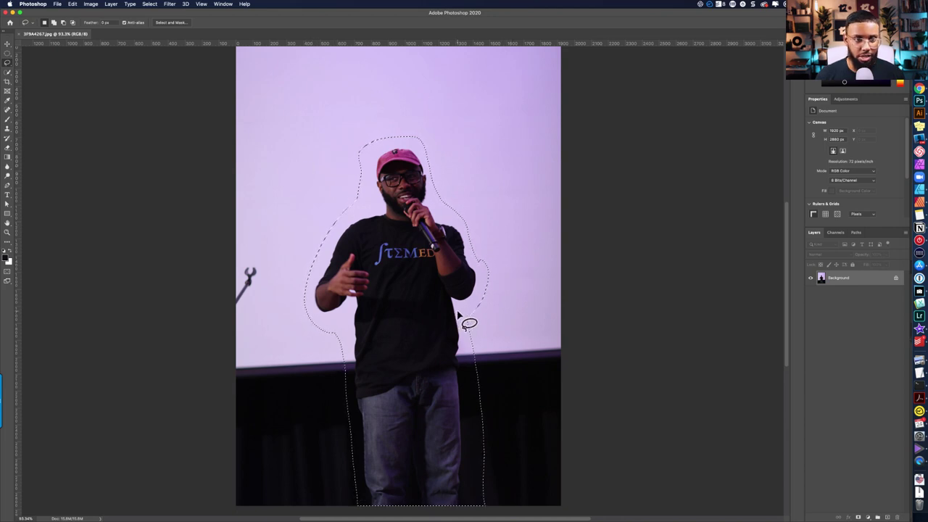
- Preview Edit > Content-Aware Fill on the selection, then cancel without applying it
{"action": "left_click", "coordinate": [90, 4]}
{"action": "mouse_move", "coordinate": [69, 4]}
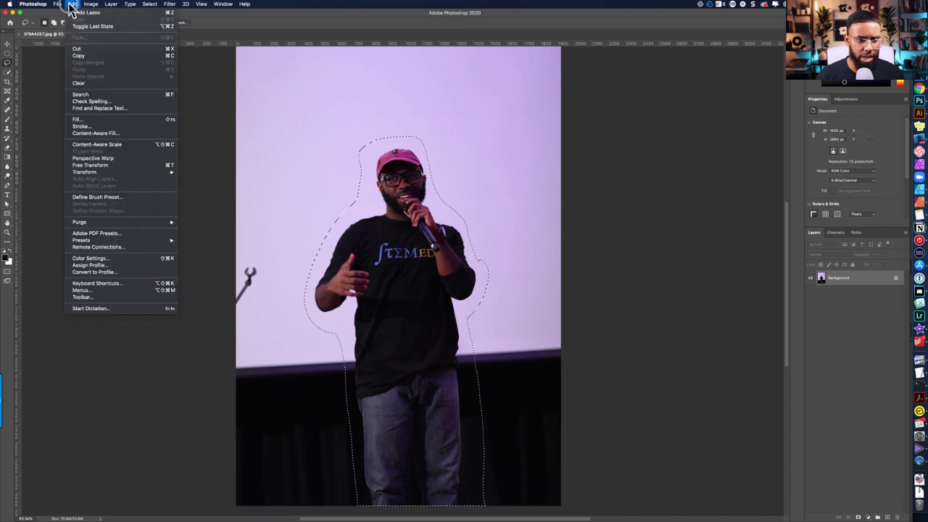
{"action": "left_click", "coordinate": [98, 133]}
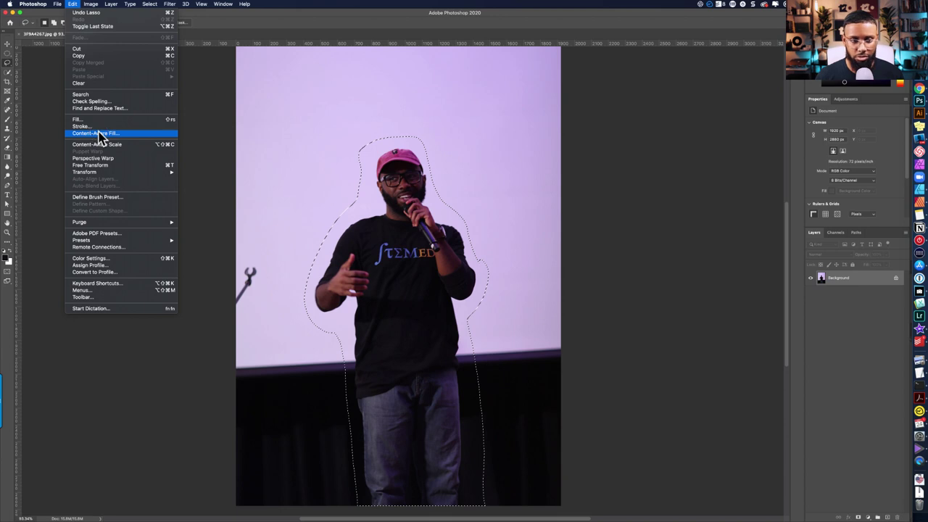
{"action": "left_click", "coordinate": [100, 133]}
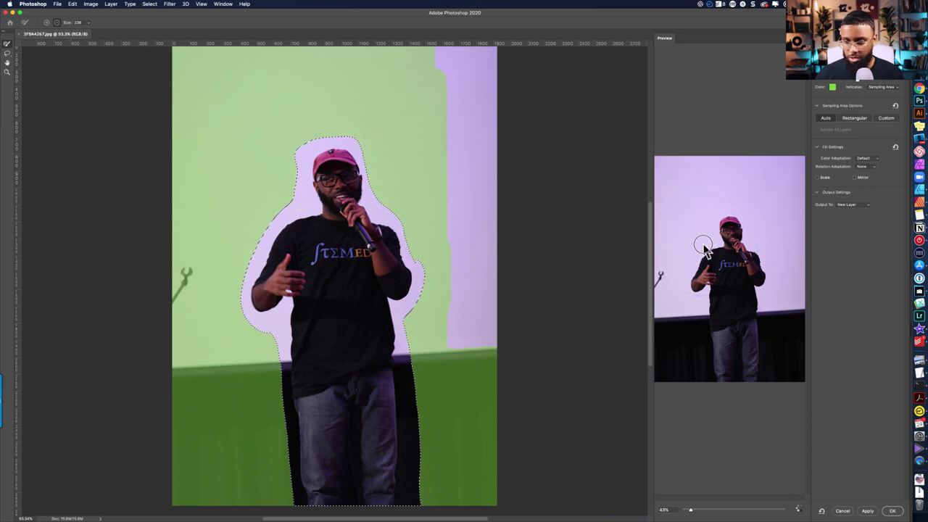
{"action": "scroll", "coordinate": [795, 371], "scroll_direction": "up", "scroll_amount": 5}
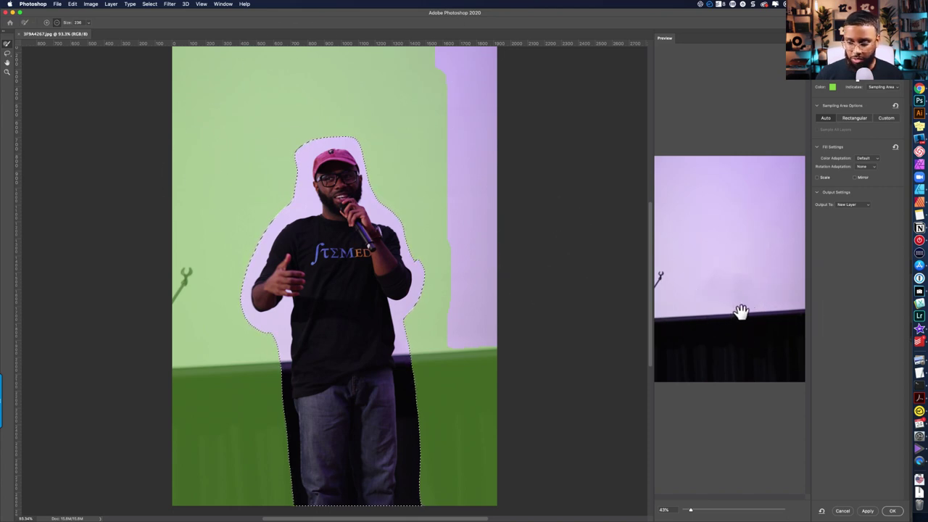
{"action": "left_click", "coordinate": [843, 512]}
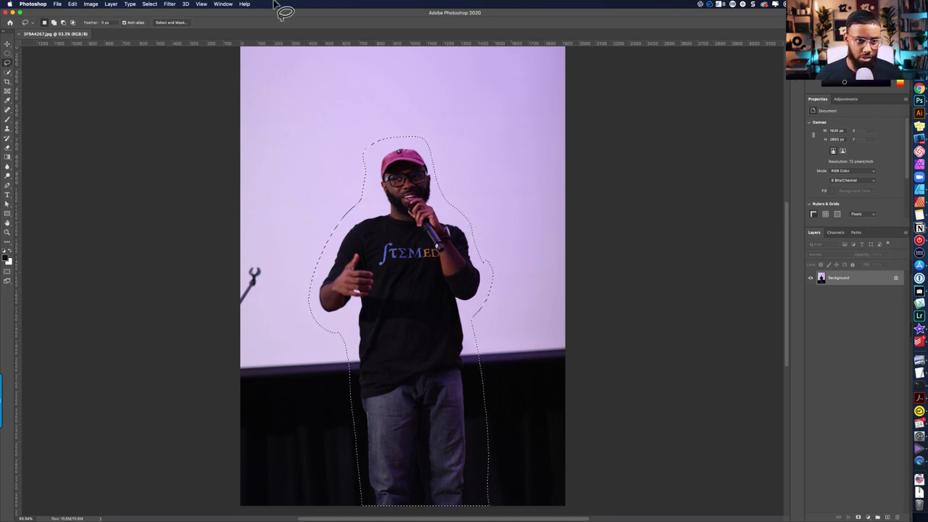
- Deselect, then choose the Clone Stamp Tool with a brush of about 156 px
{"action": "left_click", "coordinate": [149, 4]}
{"action": "left_click", "coordinate": [150, 24]}
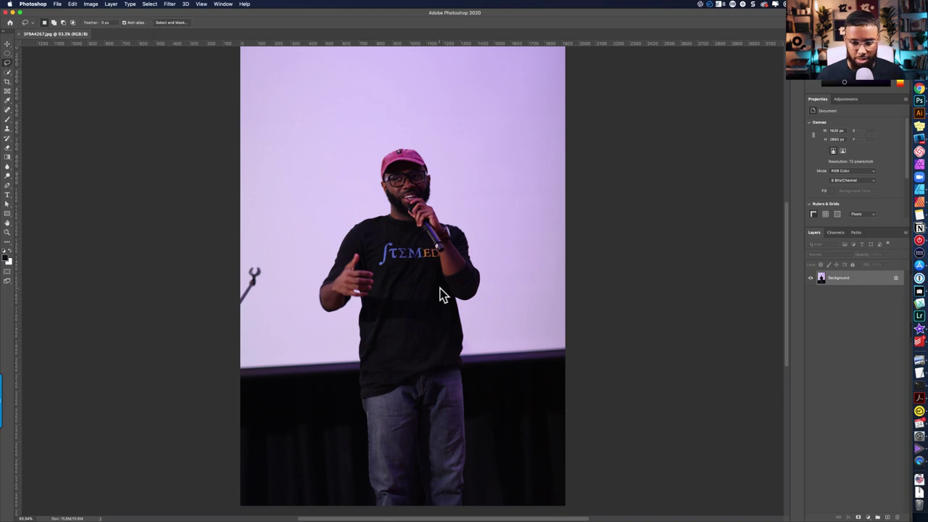
{"action": "scroll", "coordinate": [487, 345], "scroll_direction": "up", "scroll_amount": 3}
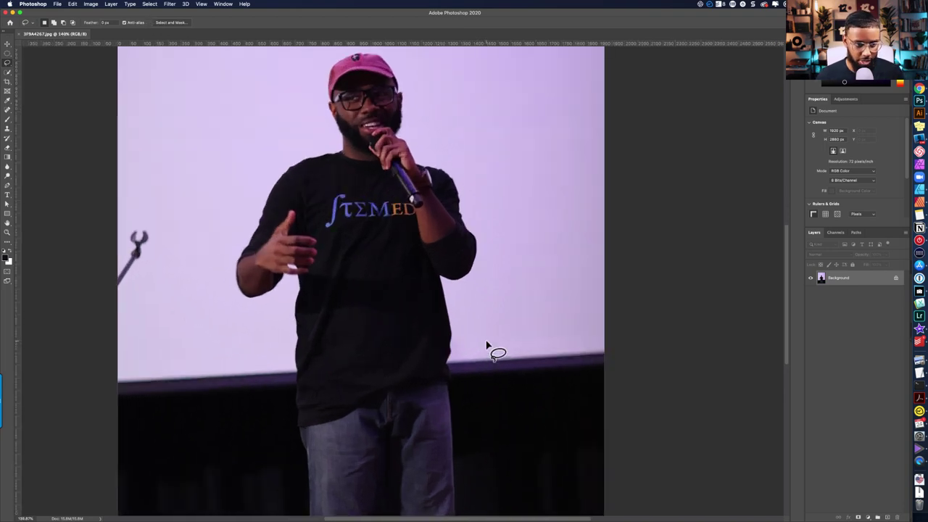
{"action": "left_click", "coordinate": [7, 130]}
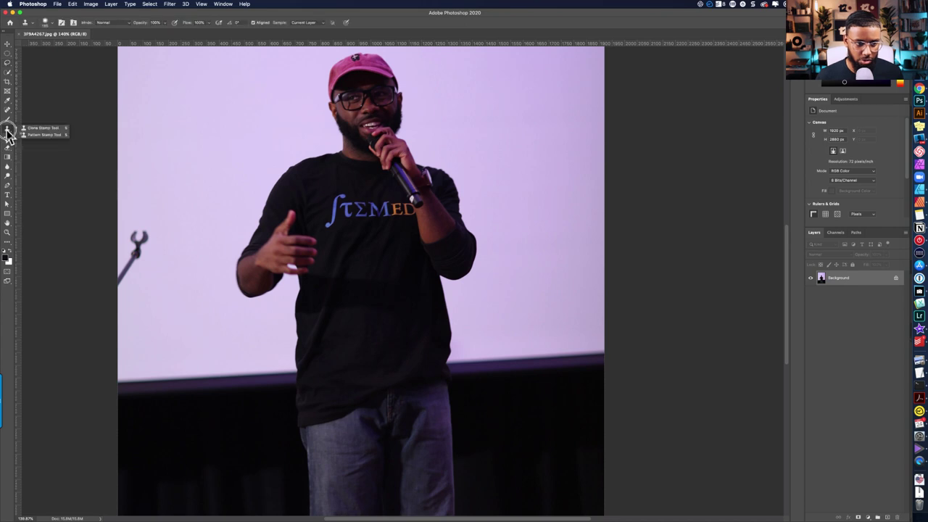
{"action": "left_click", "coordinate": [39, 130]}
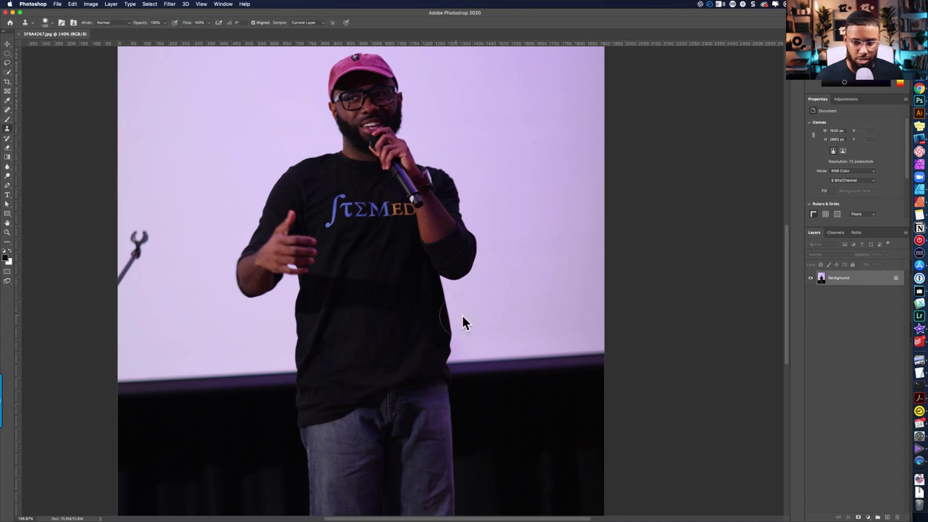
{"action": "key", "text": "bracketright"}
{"action": "key", "text": "bracketright"}
{"action": "key", "text": "bracketright"}
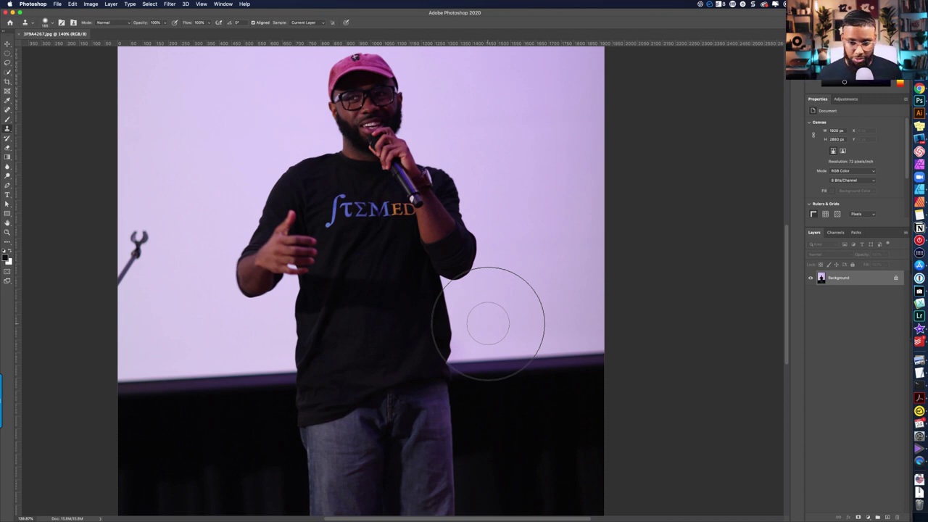
- Sample the purple backdrop and clone it over the shirt's right side, head and pink cap
{"action": "key", "text": "alt"}
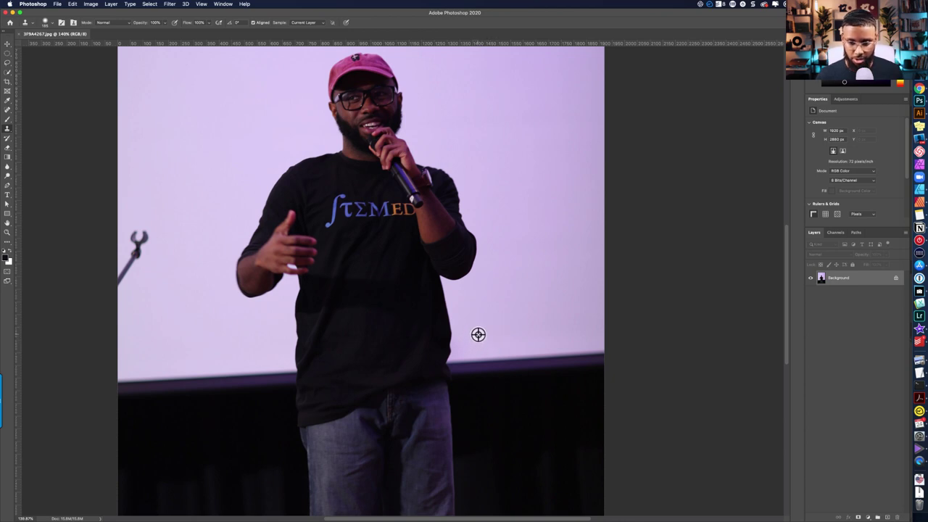
{"action": "left_click", "coordinate": [474, 338], "text": "alt"}
{"action": "mouse_move", "coordinate": [460, 341]}
{"action": "left_mouse_down"}
{"action": "mouse_move", "coordinate": [442, 337]}
{"action": "mouse_move", "coordinate": [466, 336]}
{"action": "mouse_move", "coordinate": [439, 327]}
{"action": "mouse_move", "coordinate": [464, 234]}
{"action": "mouse_move", "coordinate": [427, 203]}
{"action": "mouse_move", "coordinate": [435, 182]}
{"action": "mouse_move", "coordinate": [447, 176]}
{"action": "mouse_move", "coordinate": [453, 212]}
{"action": "mouse_move", "coordinate": [441, 255]}
{"action": "mouse_move", "coordinate": [505, 255]}
{"action": "mouse_move", "coordinate": [435, 253]}
{"action": "mouse_move", "coordinate": [425, 161]}
{"action": "mouse_move", "coordinate": [418, 304]}
{"action": "mouse_move", "coordinate": [393, 141]}
{"action": "mouse_move", "coordinate": [372, 93]}
{"action": "mouse_move", "coordinate": [381, 79]}
{"action": "mouse_move", "coordinate": [338, 81]}
{"action": "mouse_move", "coordinate": [290, 99]}
{"action": "mouse_move", "coordinate": [289, 140]}
{"action": "mouse_move", "coordinate": [282, 132]}
{"action": "mouse_move", "coordinate": [298, 112]}
{"action": "mouse_move", "coordinate": [290, 93]}
{"action": "mouse_move", "coordinate": [335, 103]}
{"action": "mouse_move", "coordinate": [344, 186]}
{"action": "mouse_move", "coordinate": [376, 219]}
{"action": "mouse_move", "coordinate": [395, 265]}
{"action": "mouse_move", "coordinate": [386, 395]}
{"action": "mouse_move", "coordinate": [406, 389]}
{"action": "left_mouse_up"}
{"action": "scroll", "coordinate": [331, 128], "scroll_direction": "up", "scroll_amount": 2}
{"action": "left_click", "coordinate": [218, 135], "text": "alt"}
{"action": "scroll", "coordinate": [404, 99], "scroll_direction": "up", "scroll_amount": 3}
{"action": "left_click", "coordinate": [415, 89], "text": "alt"}
- Re-sample backdrop beside the neck and paint over the top and lower edge of the shirt
{"action": "left_click", "coordinate": [255, 213], "text": "alt"}
{"action": "mouse_move", "coordinate": [300, 241]}
{"action": "left_mouse_down"}
{"action": "mouse_move", "coordinate": [318, 234]}
{"action": "mouse_move", "coordinate": [224, 249]}
{"action": "mouse_move", "coordinate": [186, 269]}
{"action": "mouse_move", "coordinate": [280, 269]}
{"action": "mouse_move", "coordinate": [298, 243]}
{"action": "left_mouse_up"}
{"action": "scroll", "coordinate": [311, 276], "scroll_direction": "down", "scroll_amount": 2}
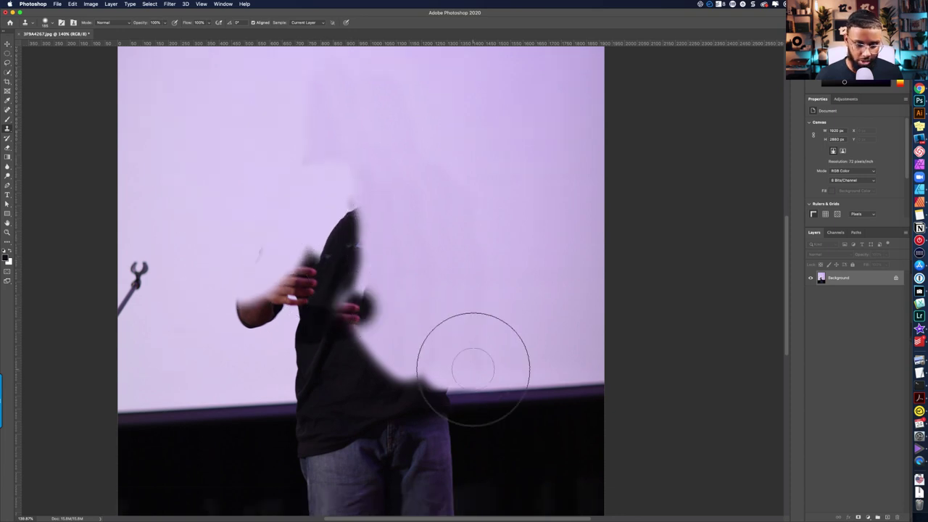
{"action": "scroll", "coordinate": [362, 373], "scroll_direction": "down", "scroll_amount": 2}
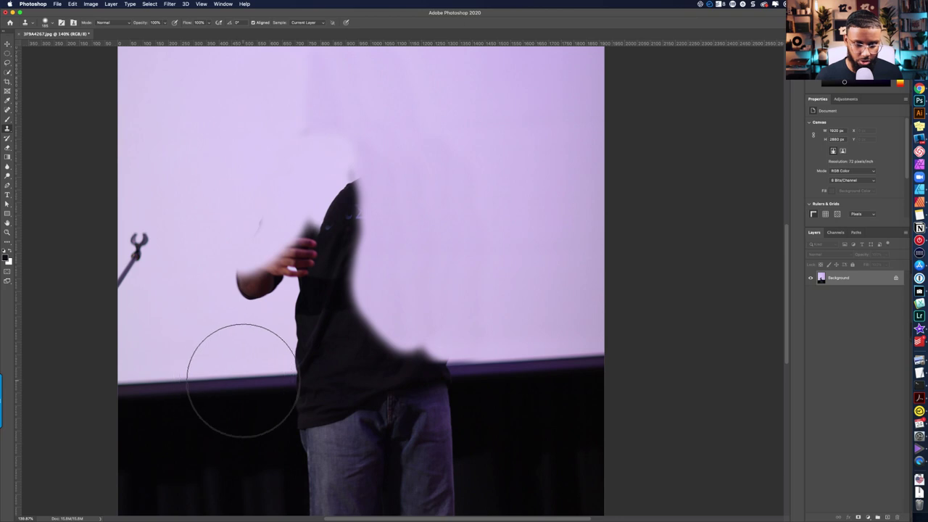
{"action": "key", "text": "bracketleft"}
{"action": "key", "text": "bracketleft"}
{"action": "key", "text": "bracketleft"}
{"action": "key", "text": "bracketleft"}
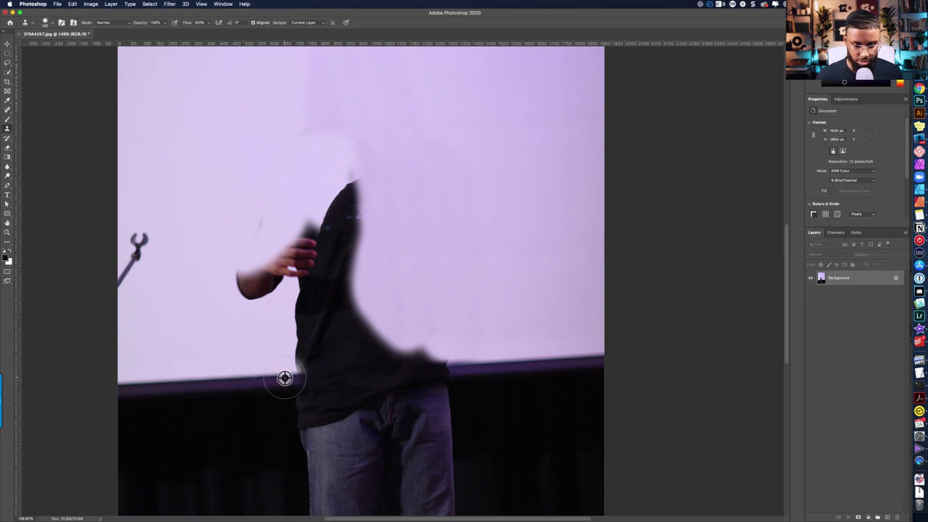
{"action": "key", "text": "bracketright"}
{"action": "key", "text": "bracketright"}
{"action": "key", "text": "bracketright"}
{"action": "key", "text": "bracketright"}
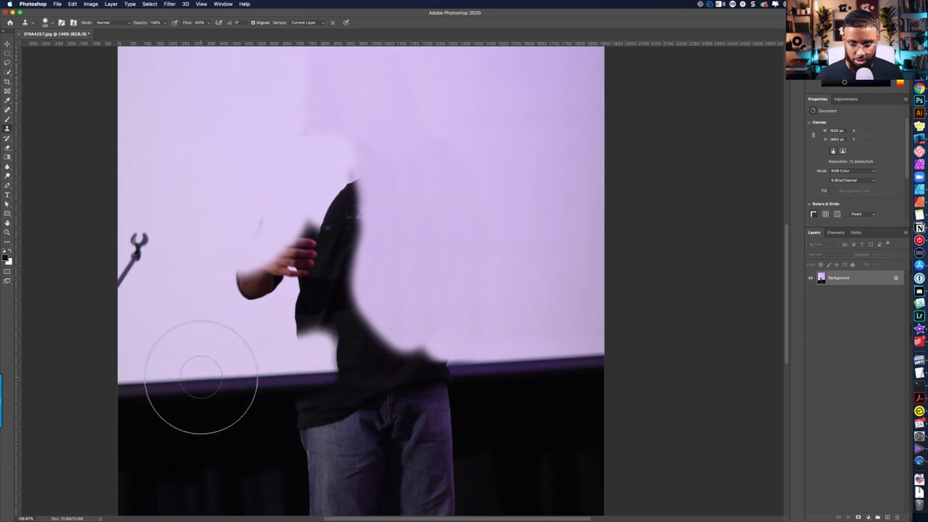
{"action": "mouse_move", "coordinate": [362, 371]}
{"action": "left_mouse_down"}
{"action": "mouse_move", "coordinate": [452, 377]}
{"action": "mouse_move", "coordinate": [503, 367]}
{"action": "mouse_move", "coordinate": [449, 372]}
{"action": "mouse_move", "coordinate": [458, 360]}
{"action": "mouse_move", "coordinate": [421, 360]}
{"action": "mouse_move", "coordinate": [456, 366]}
{"action": "left_mouse_up"}
- Resize the brush and clone dark stage over the body and the top of the right leg
{"action": "scroll", "coordinate": [455, 366], "scroll_direction": "up", "scroll_amount": 5}
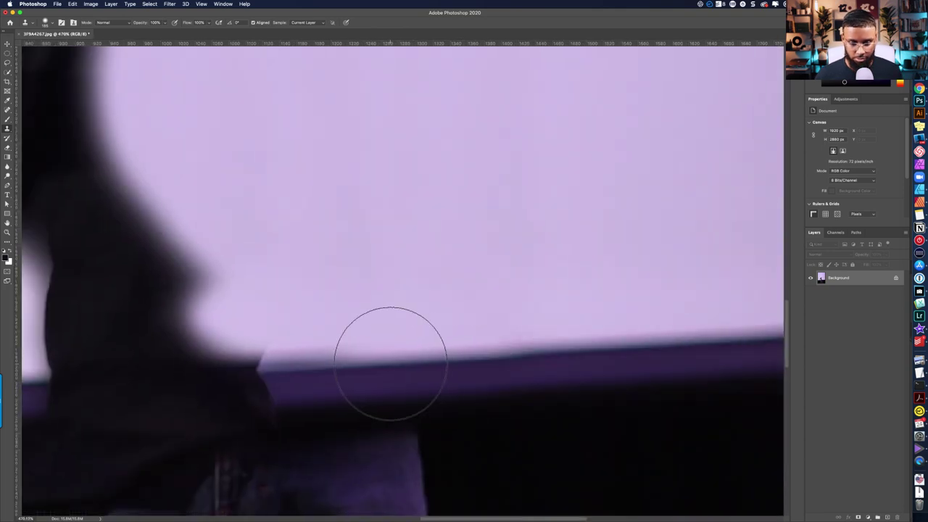
{"action": "scroll", "coordinate": [390, 363], "scroll_direction": "down", "scroll_amount": 2}
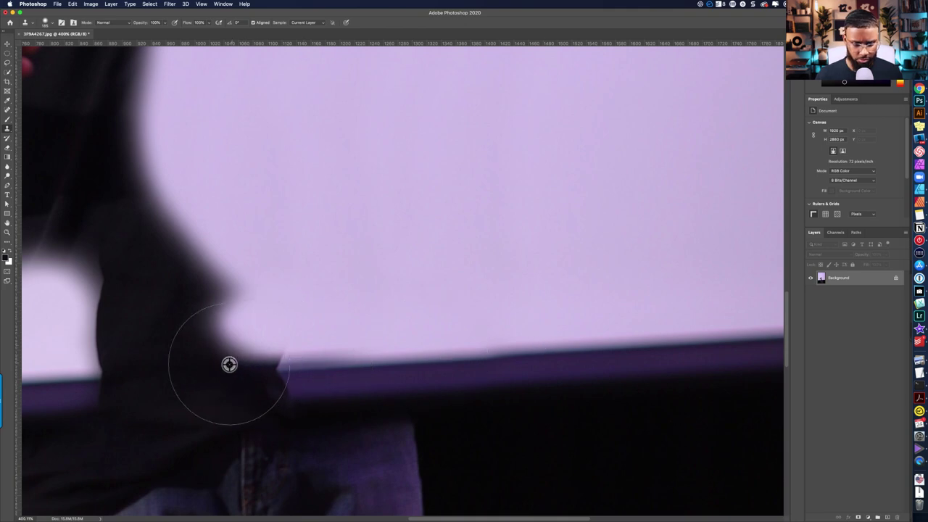
{"action": "scroll", "coordinate": [229, 364], "scroll_direction": "down", "scroll_amount": 3}
{"action": "key", "text": "bracketright"}
{"action": "key", "text": "bracketright"}
{"action": "key", "text": "bracketright"}
{"action": "key", "text": "bracketright"}
{"action": "key", "text": "bracketright"}
{"action": "key", "text": "bracketright"}
{"action": "key", "text": "bracketright"}
{"action": "key", "text": "bracketright"}
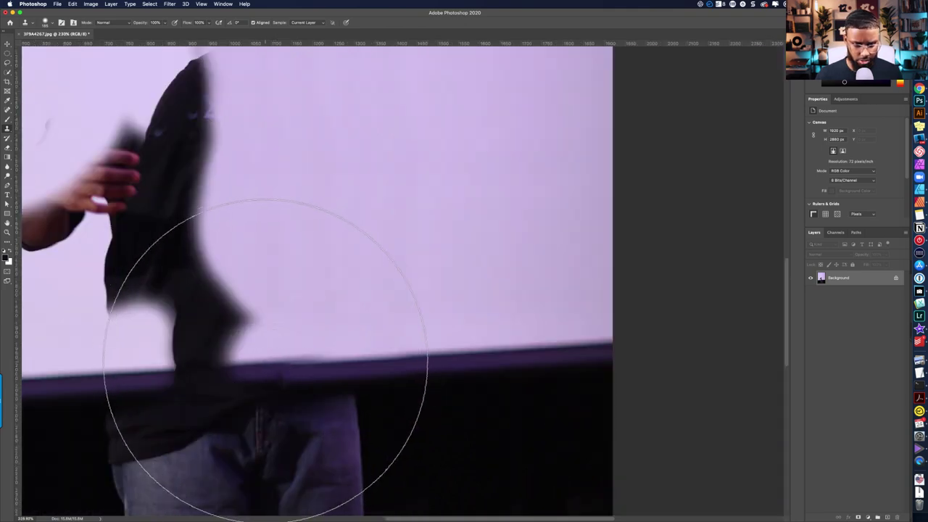
{"action": "scroll", "coordinate": [266, 360], "scroll_direction": "up", "scroll_amount": 1}
{"action": "key", "text": "bracketleft"}
{"action": "key", "text": "bracketleft"}
{"action": "key", "text": "bracketleft"}
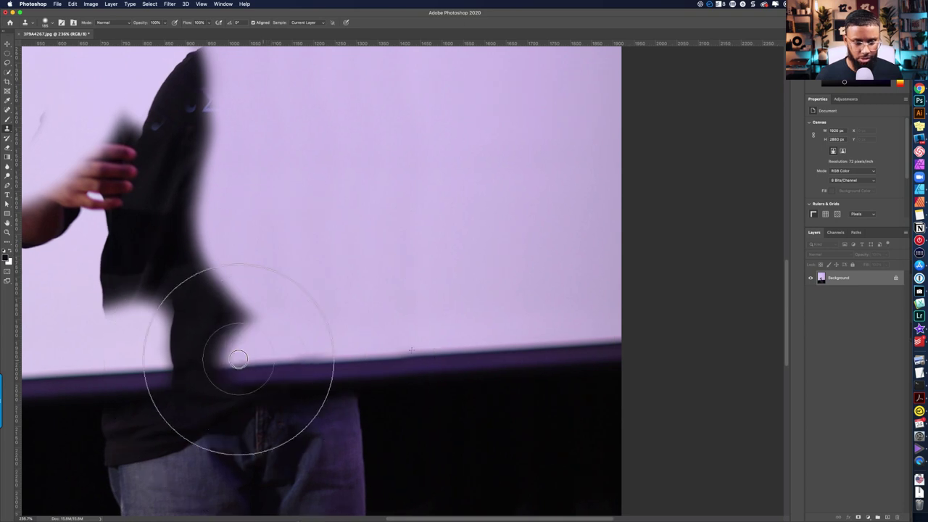
{"action": "mouse_move", "coordinate": [238, 358]}
{"action": "left_mouse_down"}
{"action": "mouse_move", "coordinate": [224, 331]}
{"action": "mouse_move", "coordinate": [240, 251]}
{"action": "mouse_move", "coordinate": [207, 207]}
{"action": "left_mouse_up"}
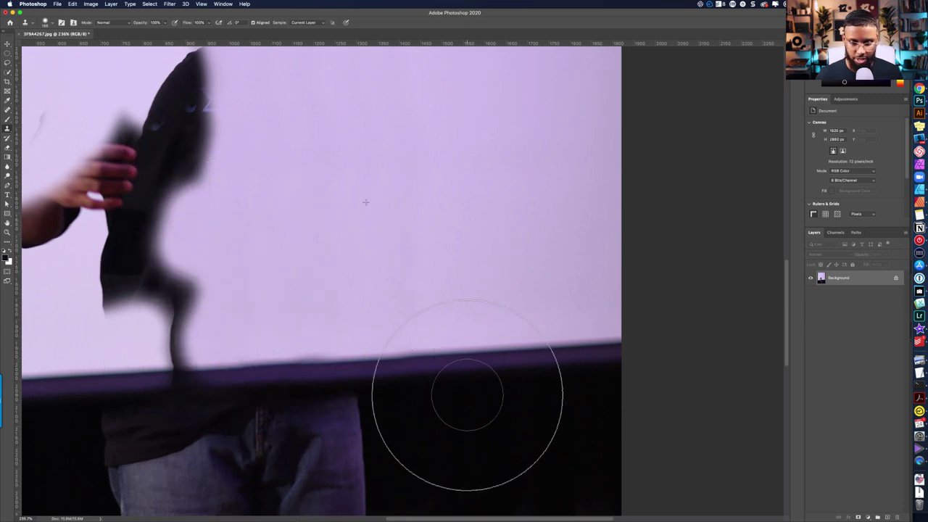
{"action": "scroll", "coordinate": [466, 393], "scroll_direction": "down", "scroll_amount": 2}
{"action": "scroll", "coordinate": [466, 393], "scroll_direction": "down", "scroll_amount": 5}
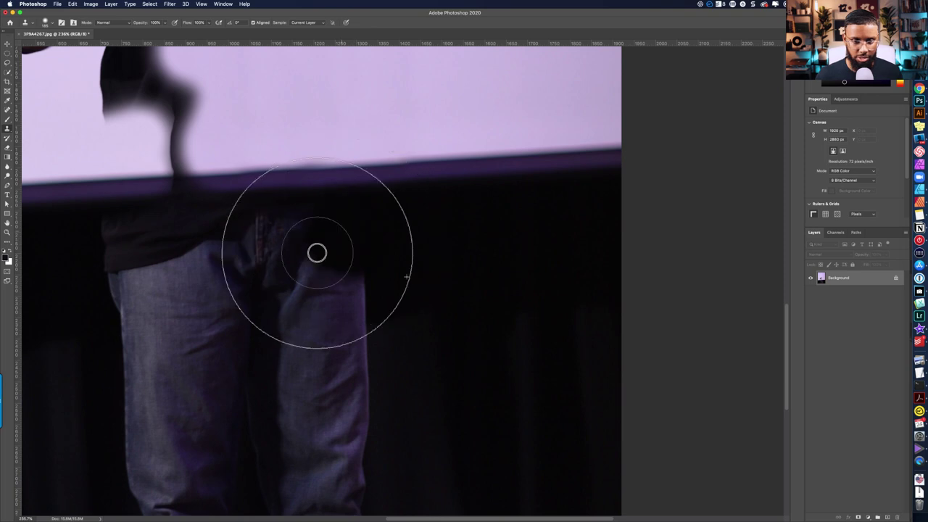
{"action": "mouse_move", "coordinate": [317, 253]}
{"action": "left_mouse_down"}
{"action": "mouse_move", "coordinate": [355, 408]}
{"action": "mouse_move", "coordinate": [210, 269]}
{"action": "left_mouse_up"}
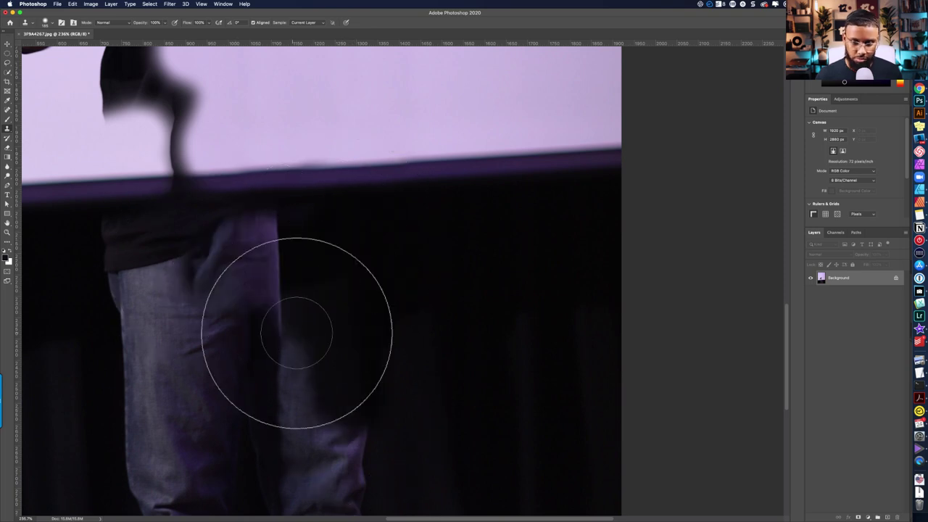
- Shrink the brush, zoom in slightly and sample a new backdrop clone source
{"action": "scroll", "coordinate": [297, 332], "scroll_direction": "down", "scroll_amount": 6}
{"action": "scroll", "coordinate": [289, 348], "scroll_direction": "up", "scroll_amount": 1}
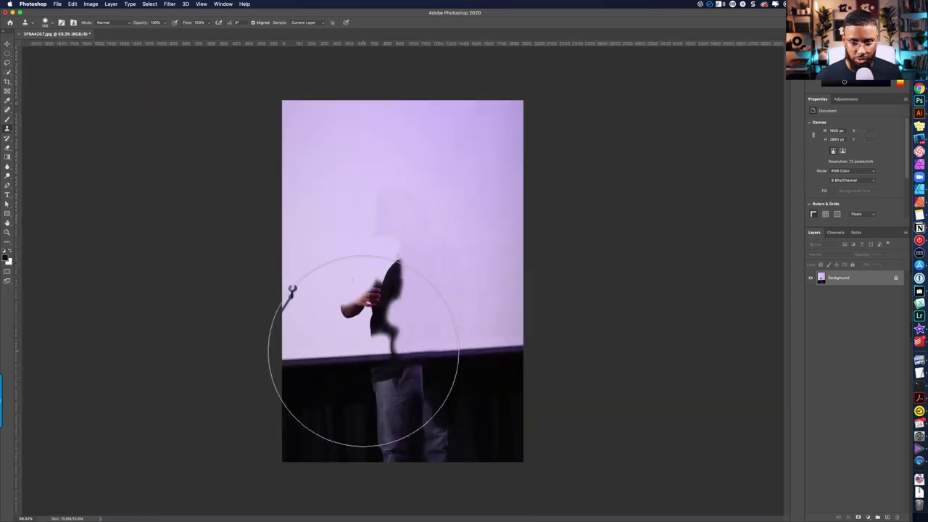
{"action": "key", "text": "bracketleft"}
{"action": "key", "text": "bracketleft"}
{"action": "key", "text": "bracketleft"}
{"action": "key", "text": "bracketleft"}
{"action": "key", "text": "bracketleft"}
{"action": "key", "text": "super+equal"}
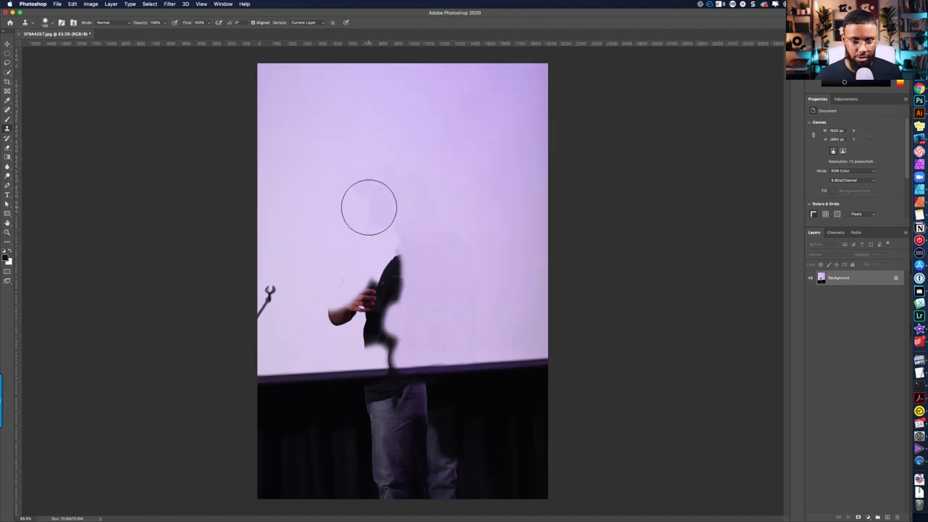
{"action": "left_click", "coordinate": [328, 206], "text": "alt"}
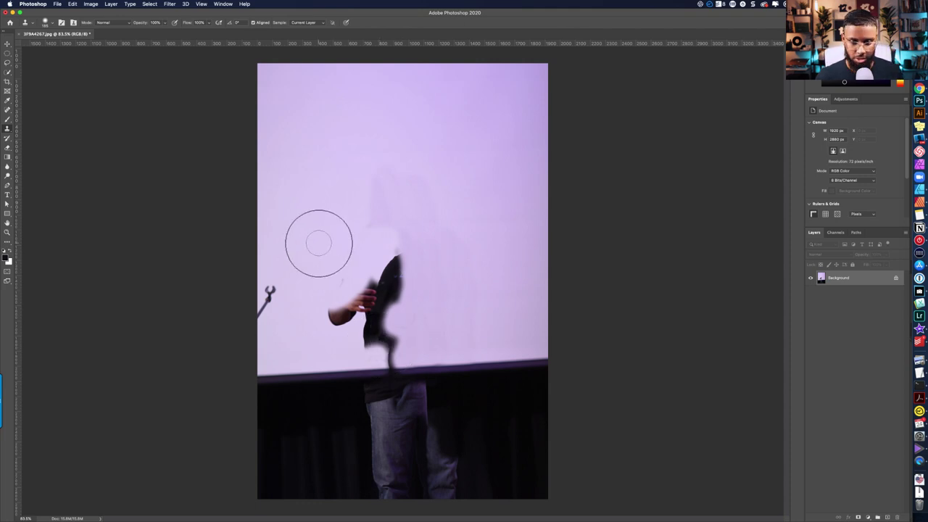
- Undo the clone strokes to restore the speaker and his selection outline
{"action": "key", "text": "super+z"}
{"action": "key", "text": "super+z"}
{"action": "key", "text": "super+z"}
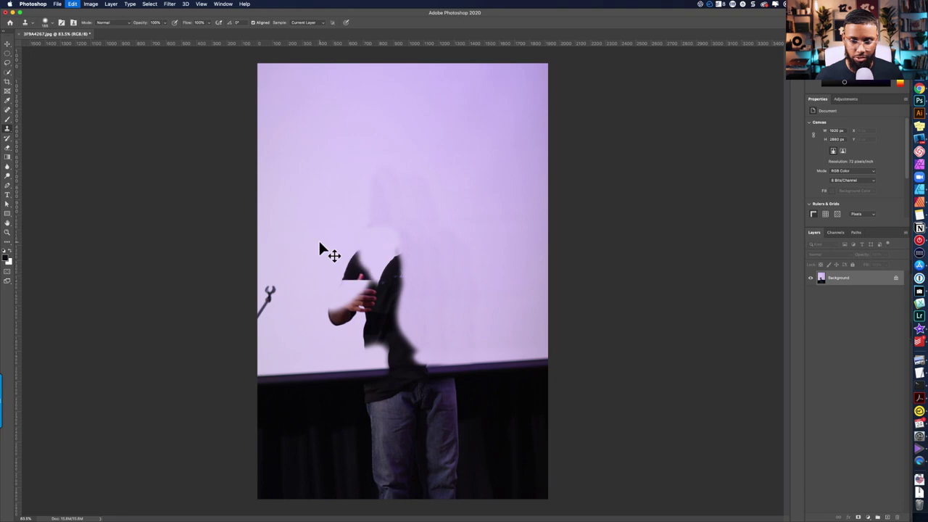
{"action": "key", "text": "super+z"}
{"action": "key", "text": "super+z"}
{"action": "key", "text": "super+z"}
{"action": "key", "text": "super+z"}
{"action": "key", "text": "super+z"}
{"action": "key", "text": "super+z"}
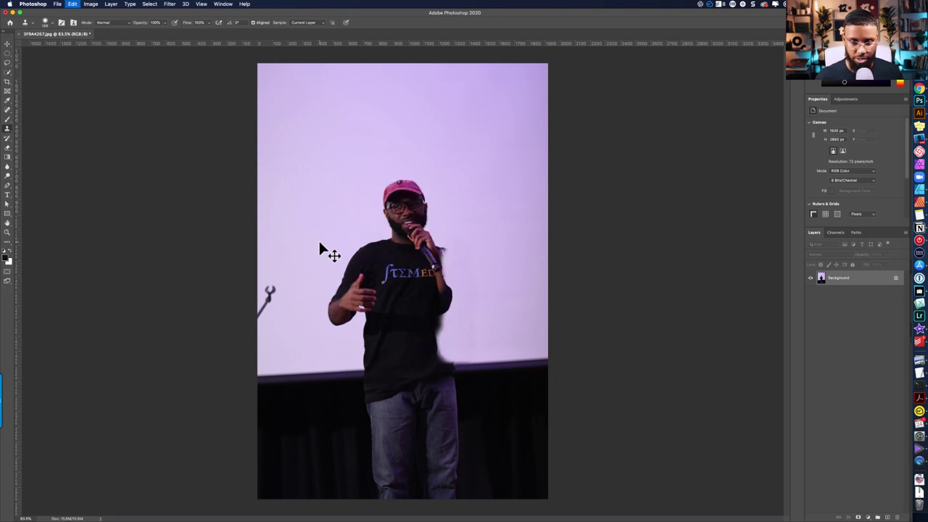
{"action": "key", "text": "super+z"}
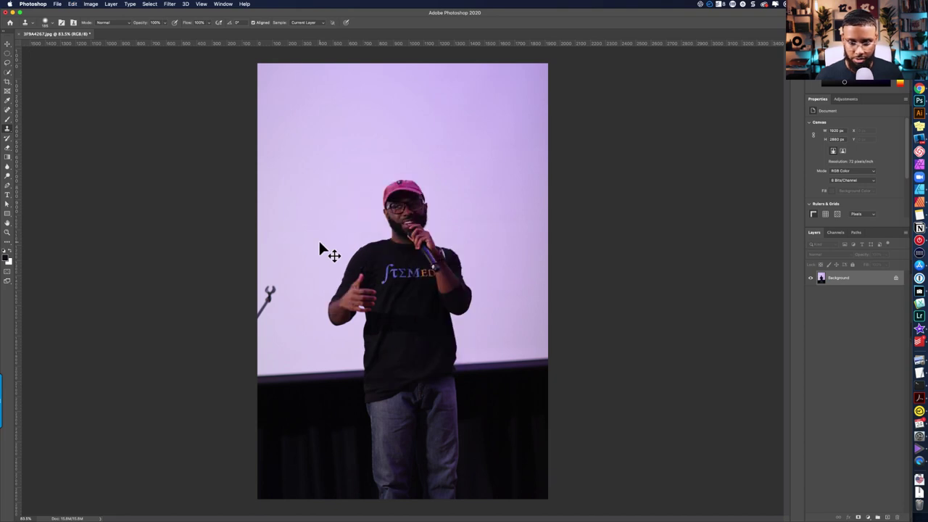
{"action": "key", "text": "super+z"}
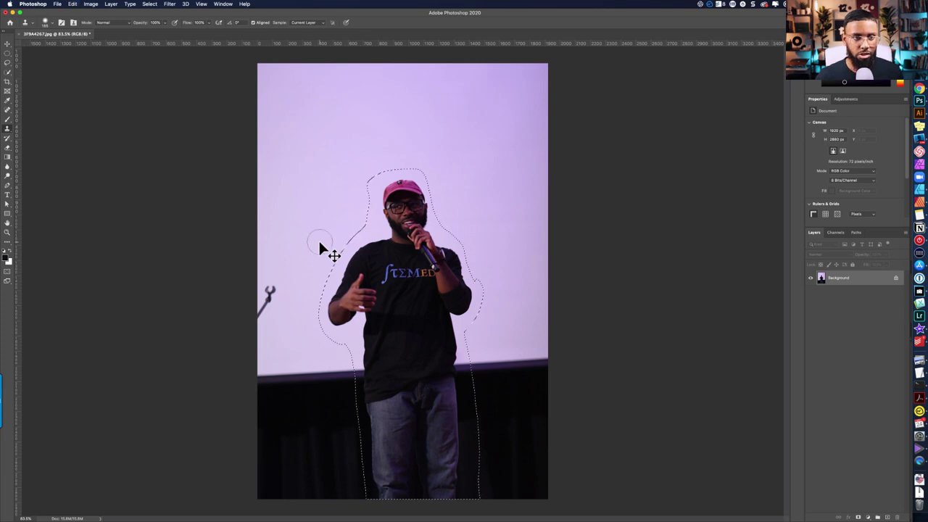
- Apply Edit > Content-Aware Fill to the selection with output to a new layer
{"action": "left_click", "coordinate": [72, 4]}
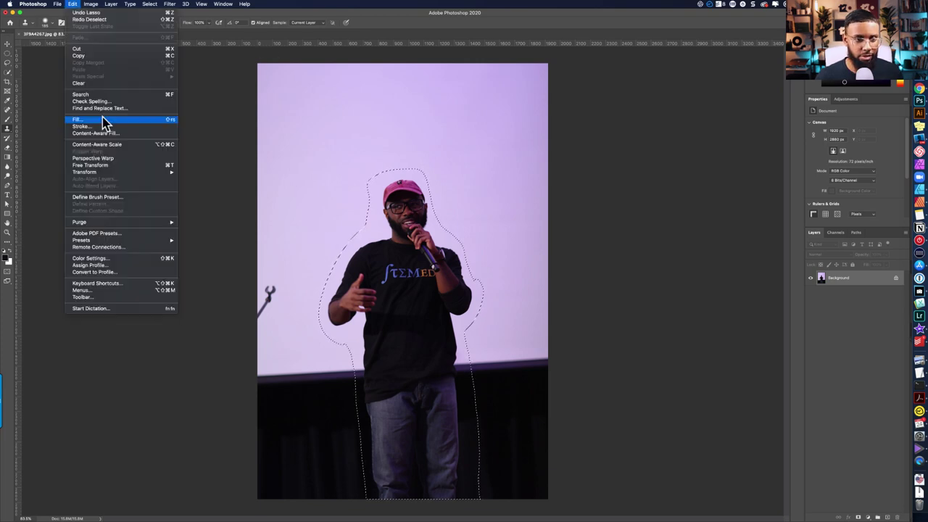
{"action": "left_click", "coordinate": [123, 134]}
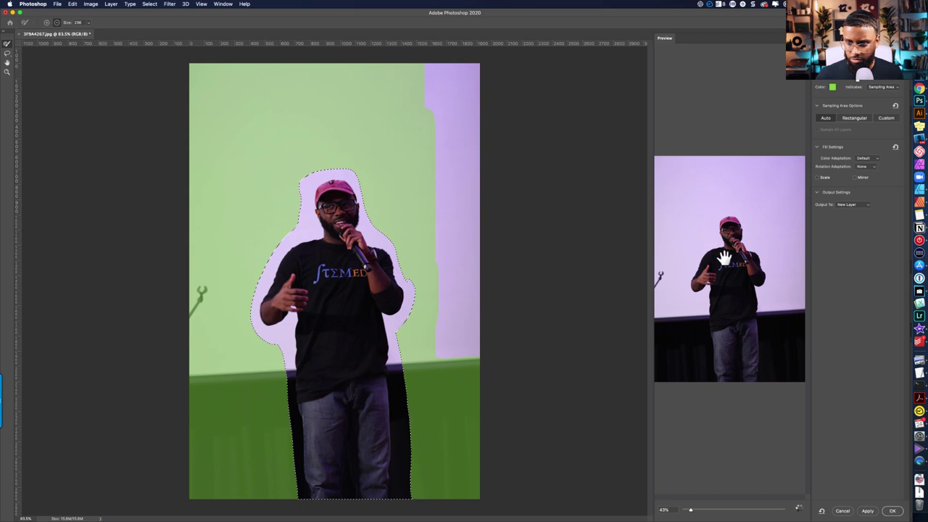
{"action": "left_click", "coordinate": [893, 509]}
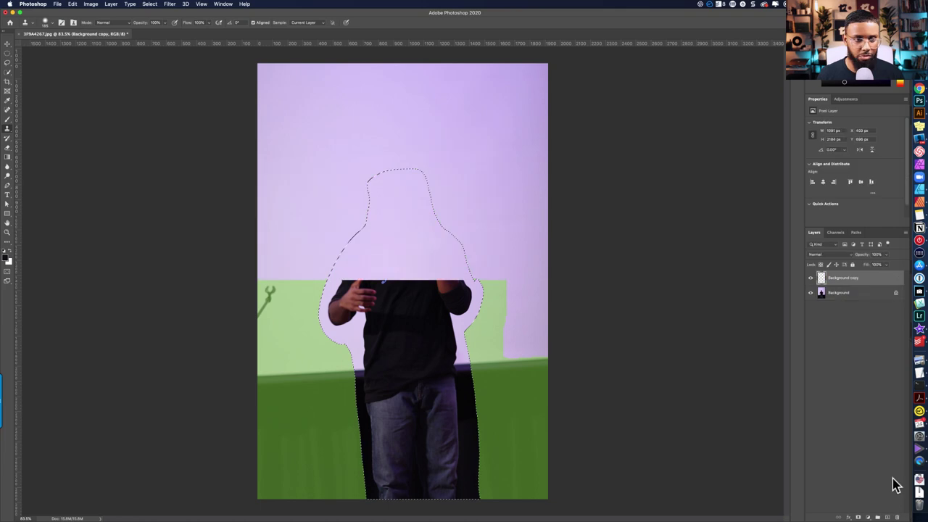
- In Export As, change the image width from 1920 to 1000 px (1000 × 1500)
{"action": "left_click", "coordinate": [59, 5]}
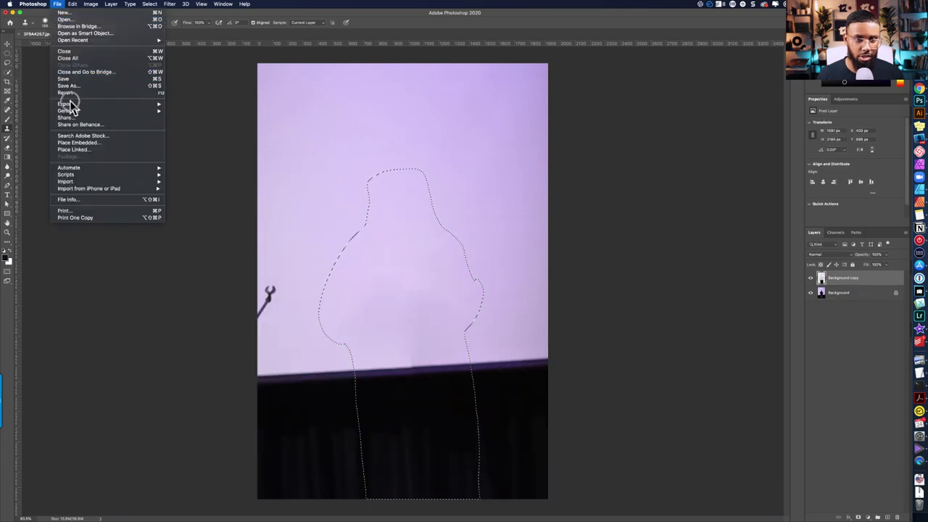
{"action": "mouse_move", "coordinate": [66, 104]}
{"action": "left_click", "coordinate": [354, 164]}
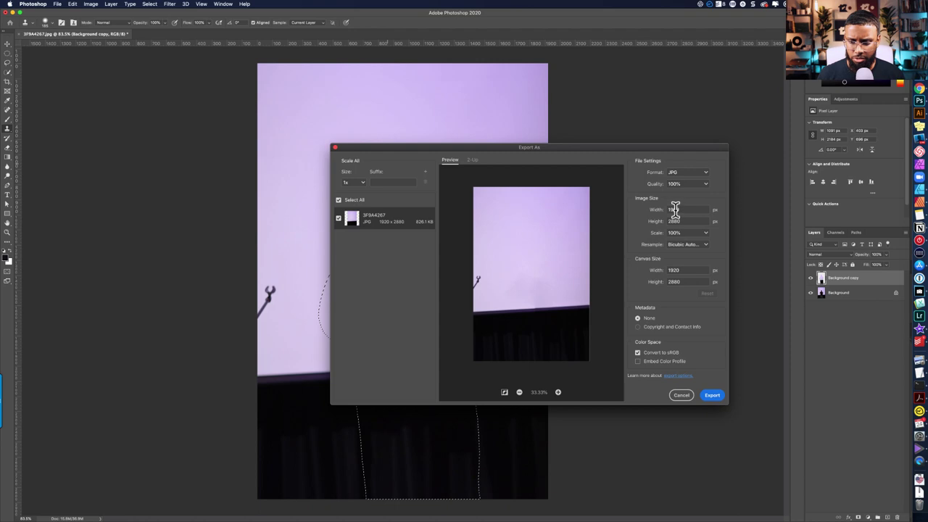
{"action": "double_click", "coordinate": [674, 209]}
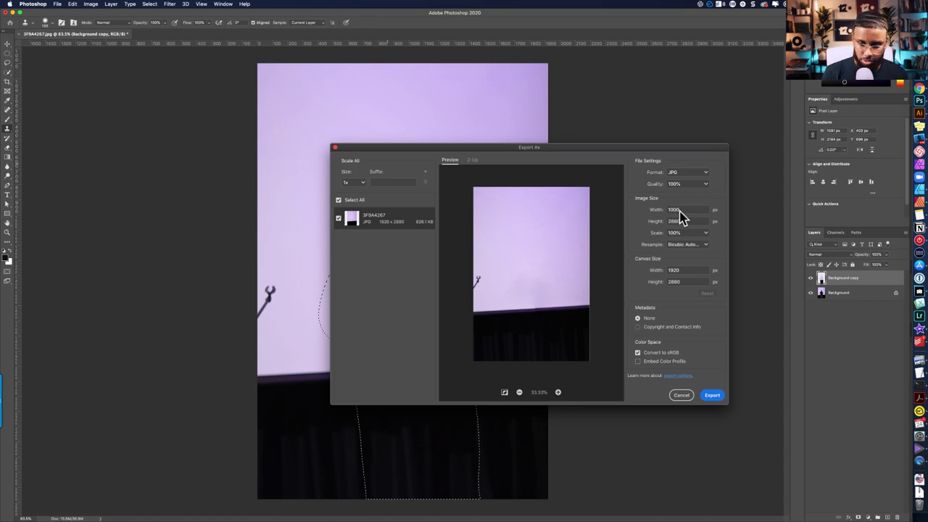
{"action": "key", "text": "Tab"}
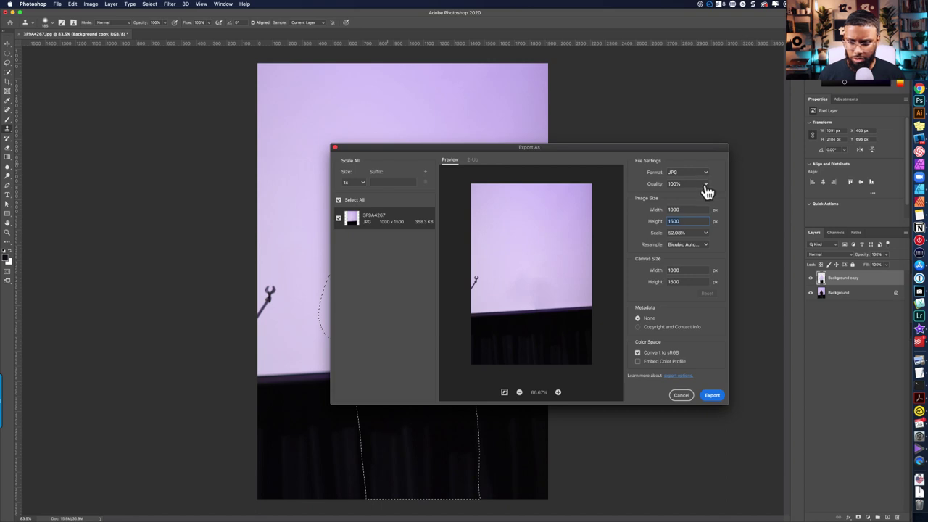
- Export the JPG as P-backround.jpg into the Photos folder
{"action": "left_click", "coordinate": [714, 397]}
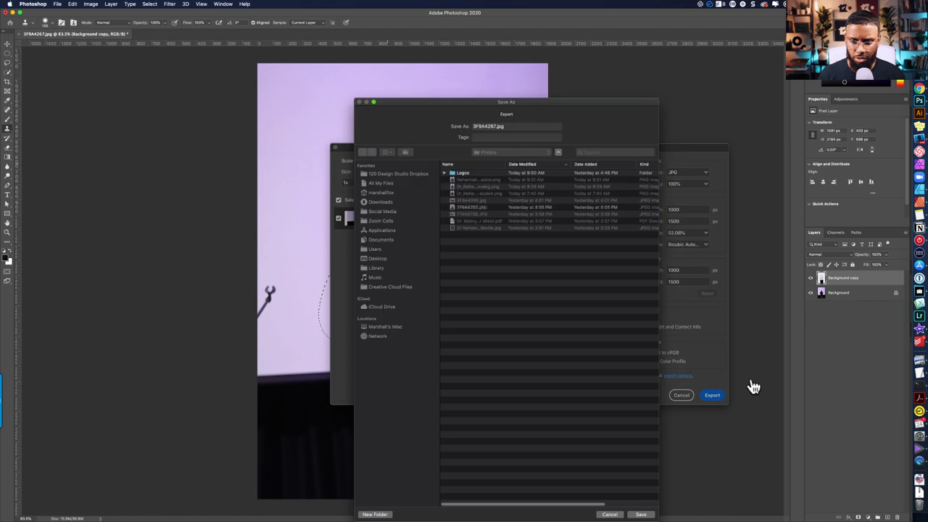
{"action": "left_click", "coordinate": [485, 154]}
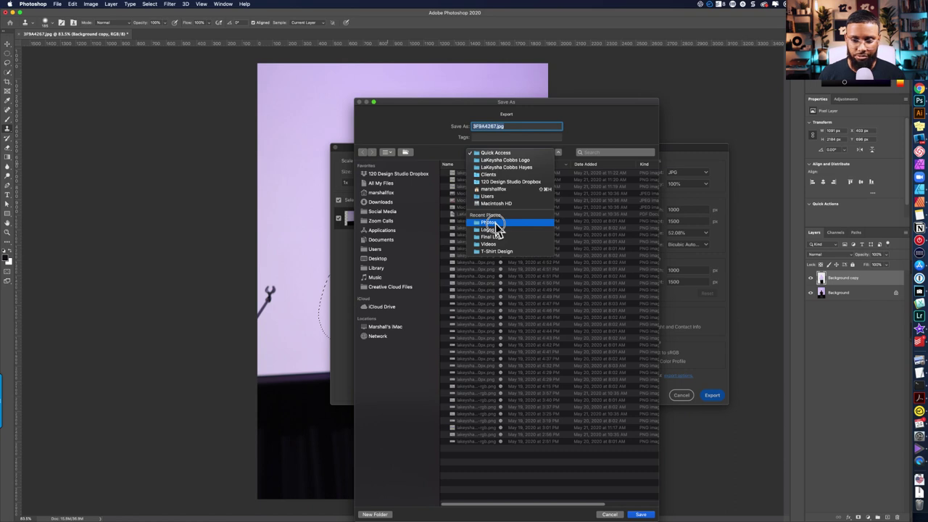
{"action": "left_click", "coordinate": [498, 225]}
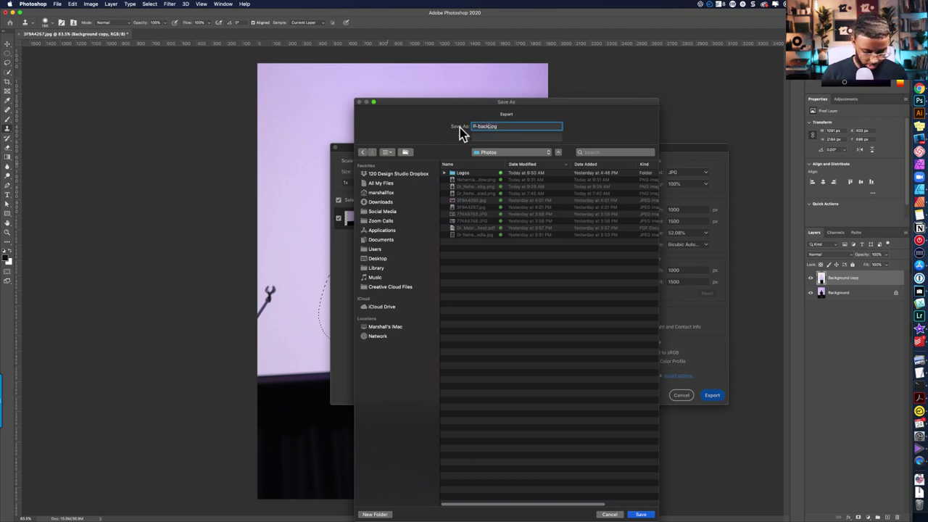
{"action": "type", "text": "round"}
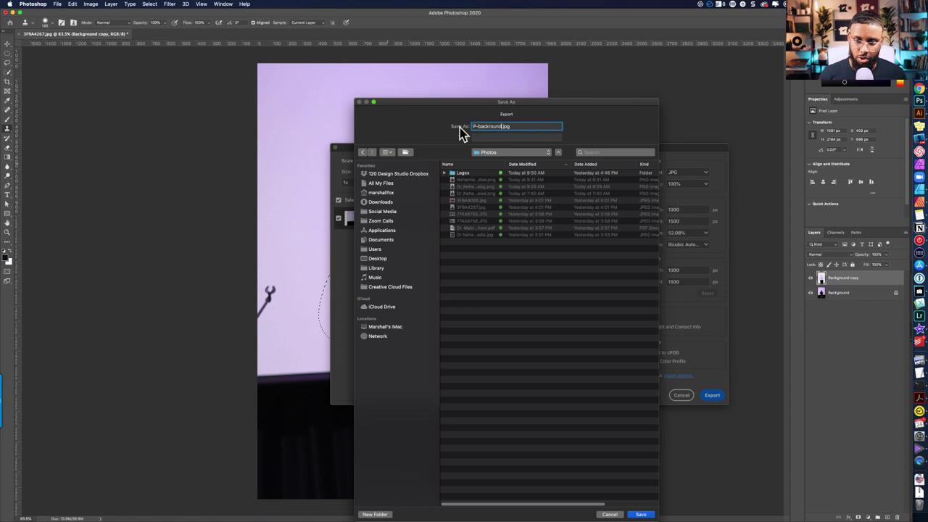
{"action": "key", "text": "Return"}
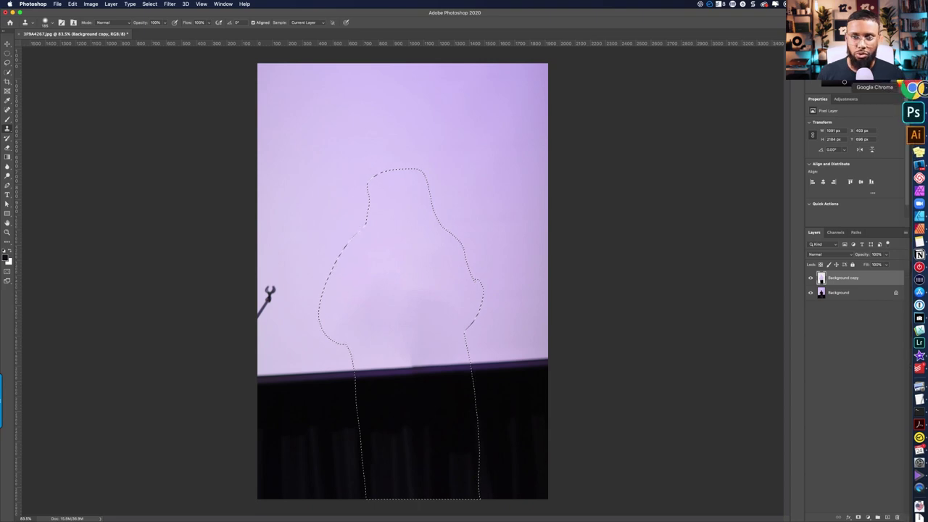
- Load squoosh.app in a new Chrome tab
{"action": "left_click", "coordinate": [918, 89]}
{"action": "left_click", "coordinate": [580, 31]}
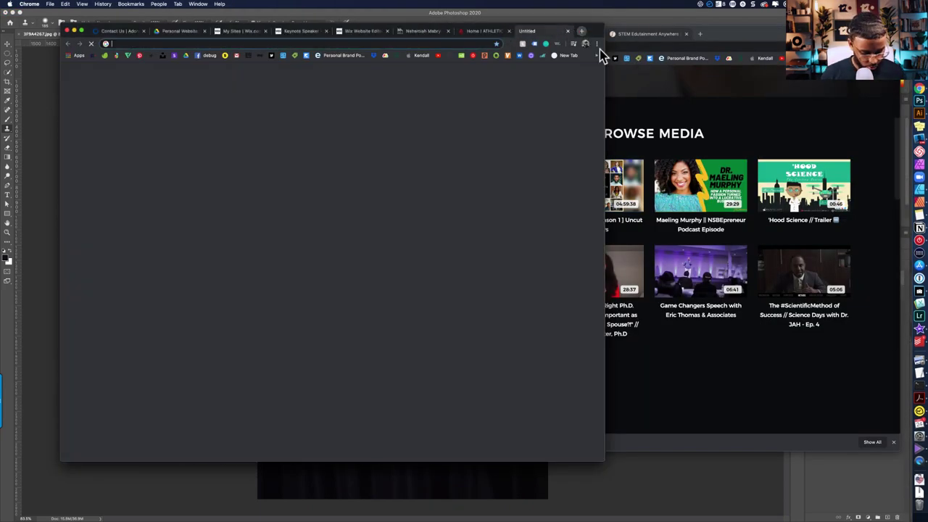
{"action": "type", "text": "sq"}
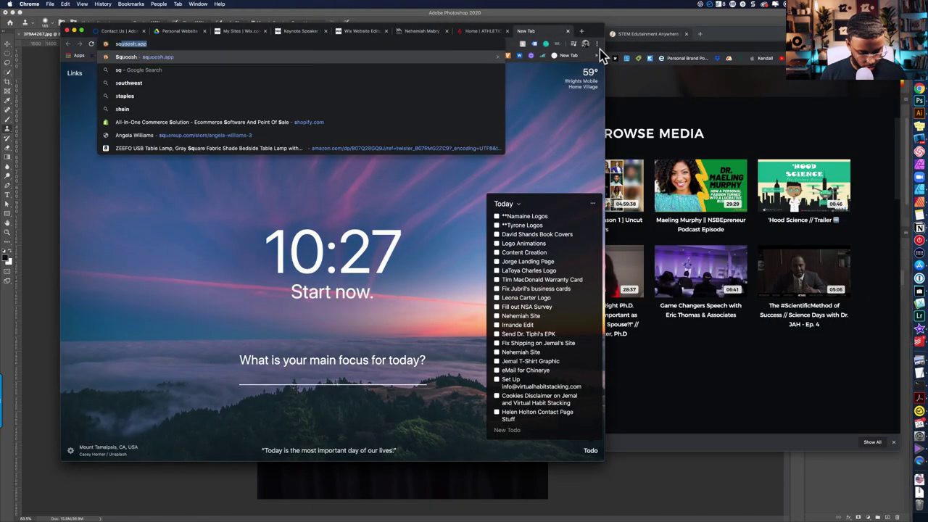
{"action": "type", "text": "uoosh"}
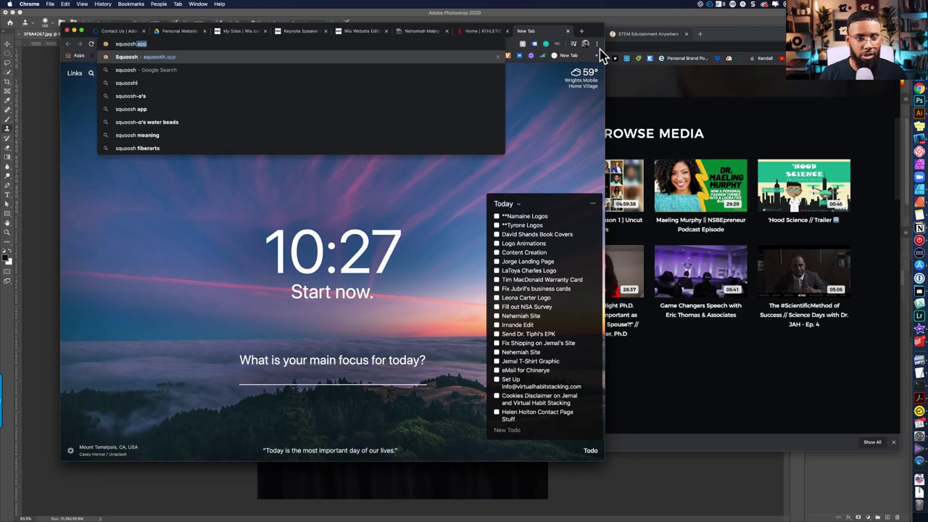
{"action": "type", "text": ".app"}
{"action": "key", "text": "Return"}
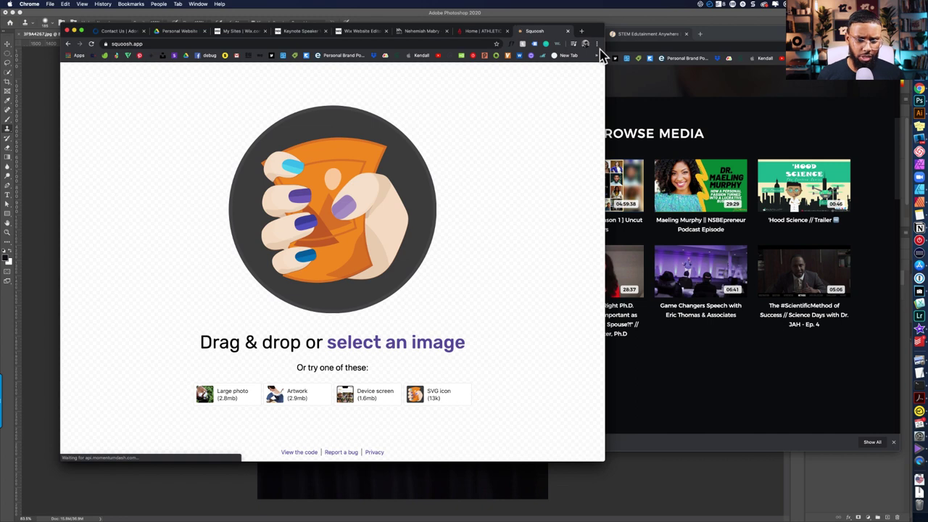
- Open P-backround.jpg from Photos in Squoosh and compare it against MozJPEG quality 75
{"action": "left_click", "coordinate": [397, 342]}
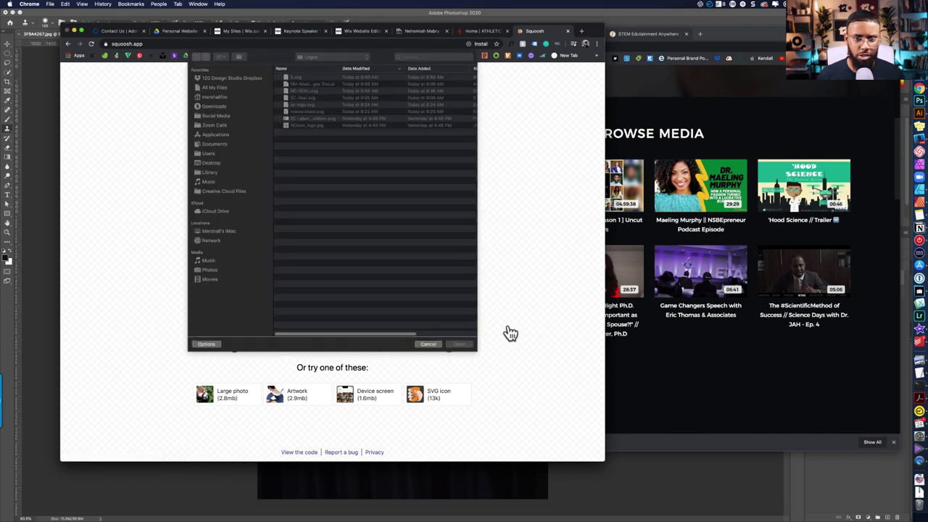
{"action": "left_click", "coordinate": [326, 69]}
{"action": "left_click", "coordinate": [333, 136]}
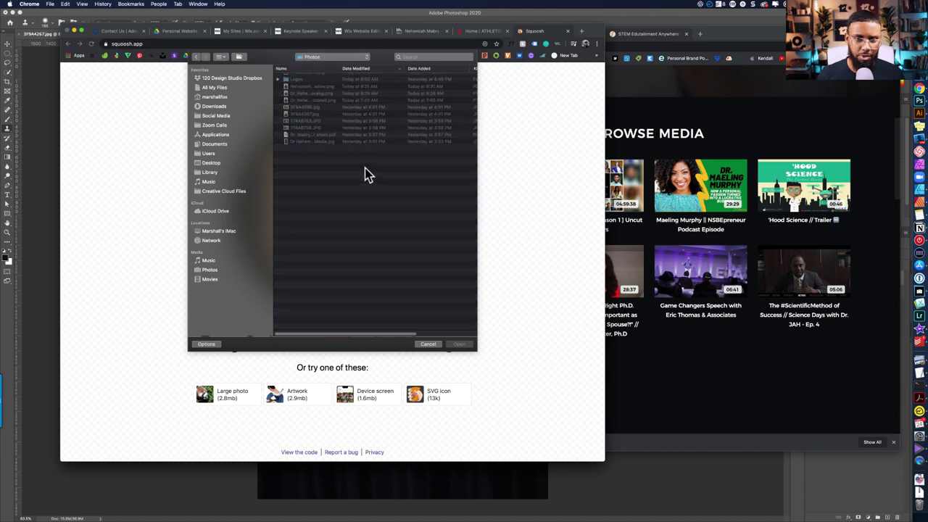
{"action": "left_click", "coordinate": [312, 77]}
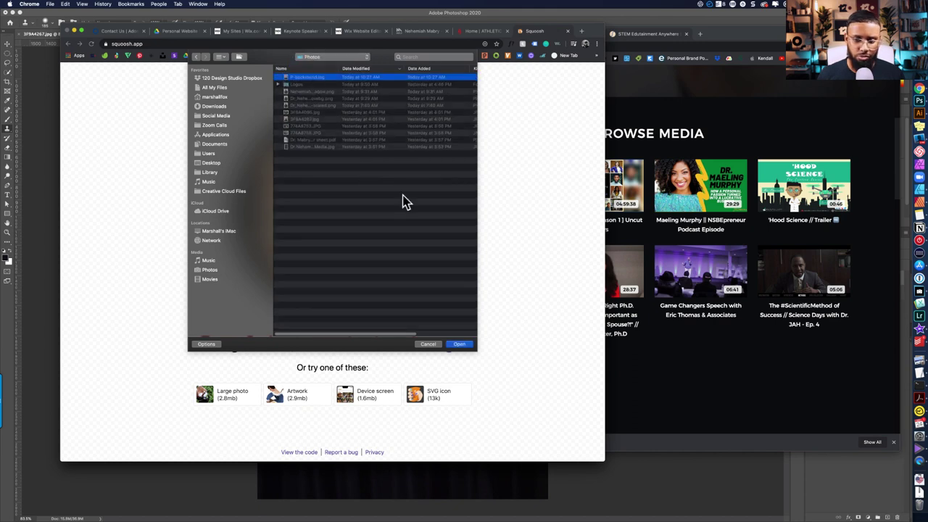
{"action": "left_click", "coordinate": [461, 345]}
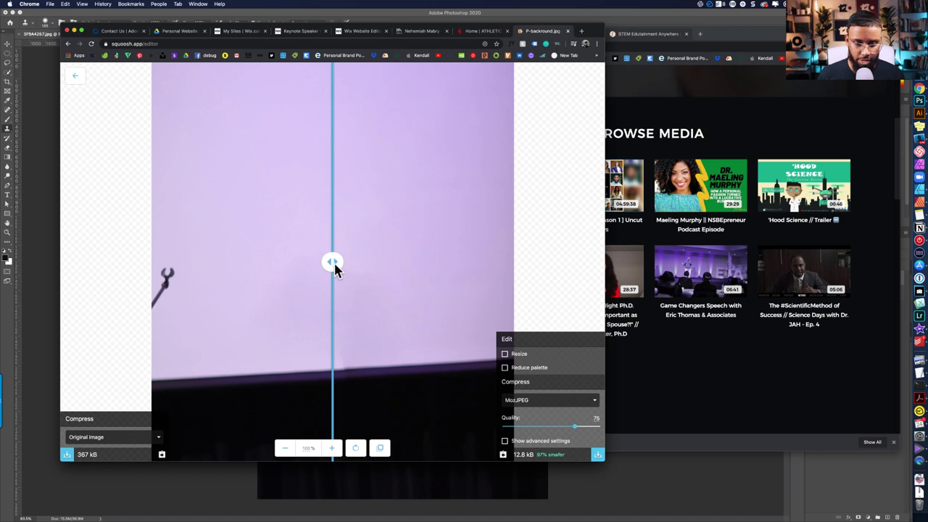
{"action": "left_click_drag", "start_coordinate": [334, 270], "coordinate": [221, 317]}
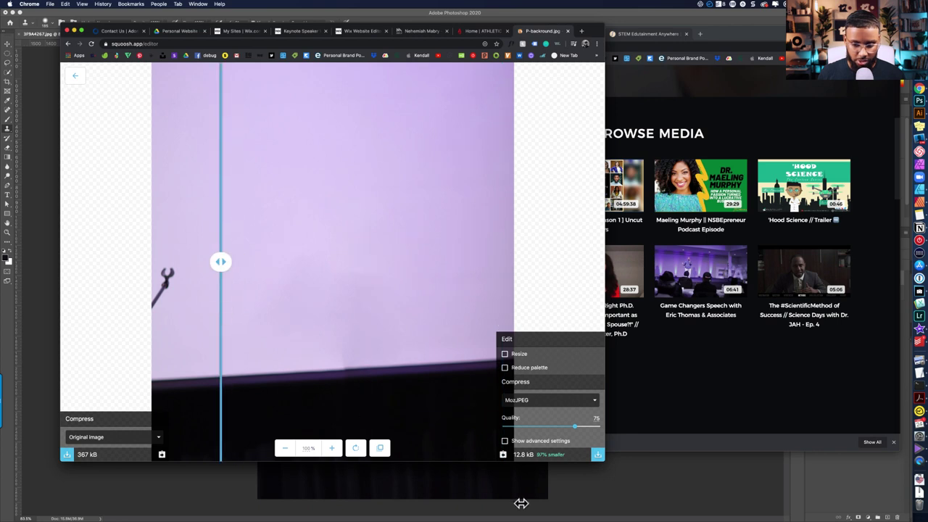
- Download the 12.8 kB compressed image as P-backround-2.jpg
{"action": "left_click", "coordinate": [597, 457]}
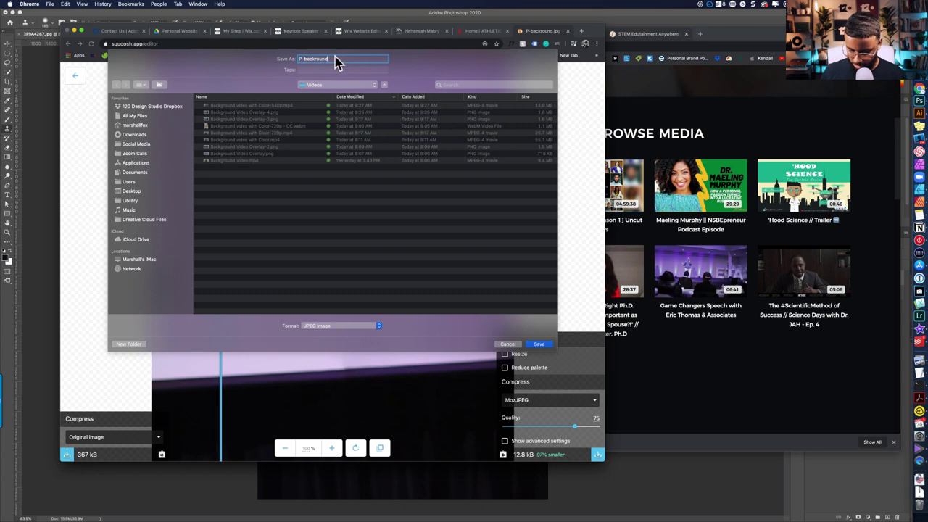
{"action": "type", "text": "-2"}
{"action": "key", "text": "Return"}
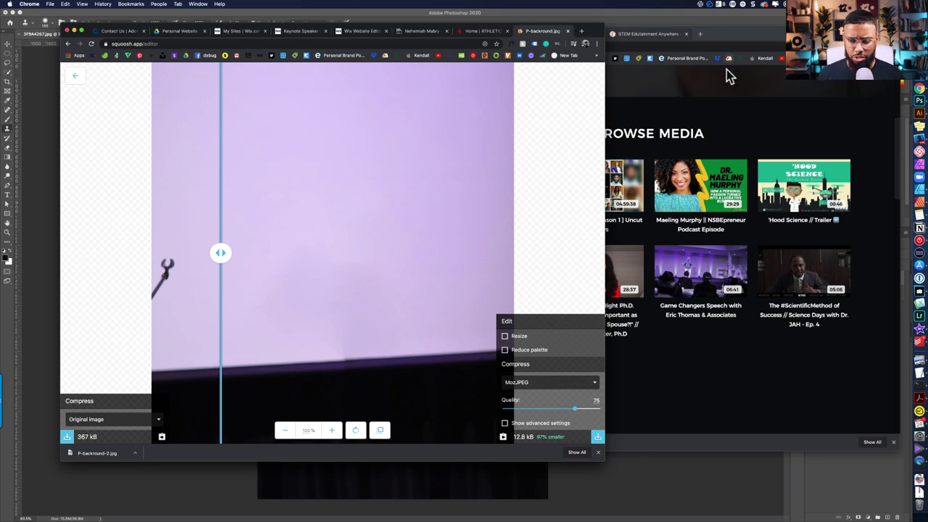
- Save the layered document on the computer as 3F9A4267-bg.psd in the Photos folder
{"action": "left_click", "coordinate": [714, 23]}
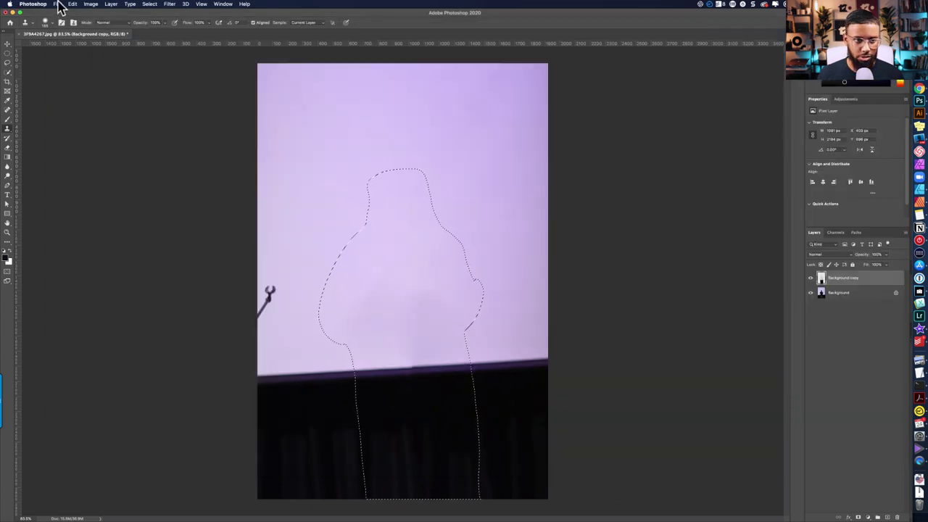
{"action": "left_click", "coordinate": [58, 4]}
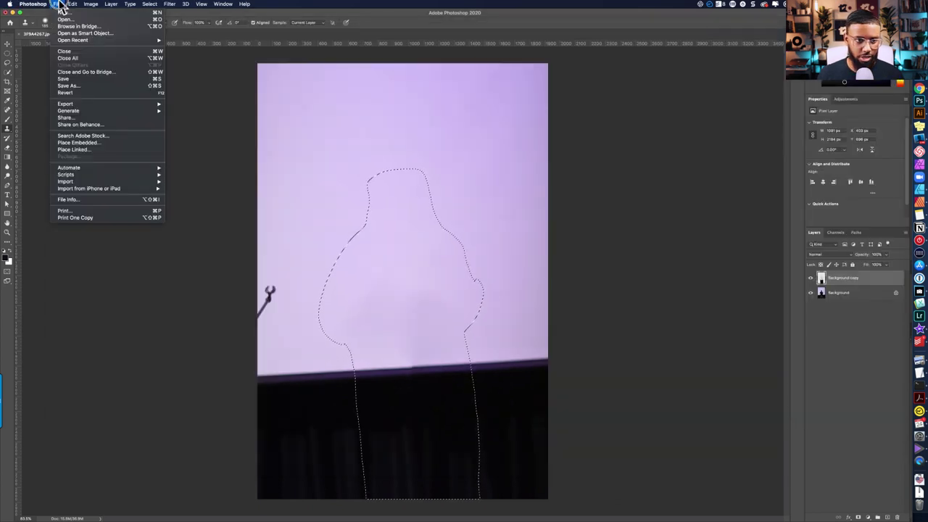
{"action": "left_click", "coordinate": [93, 86]}
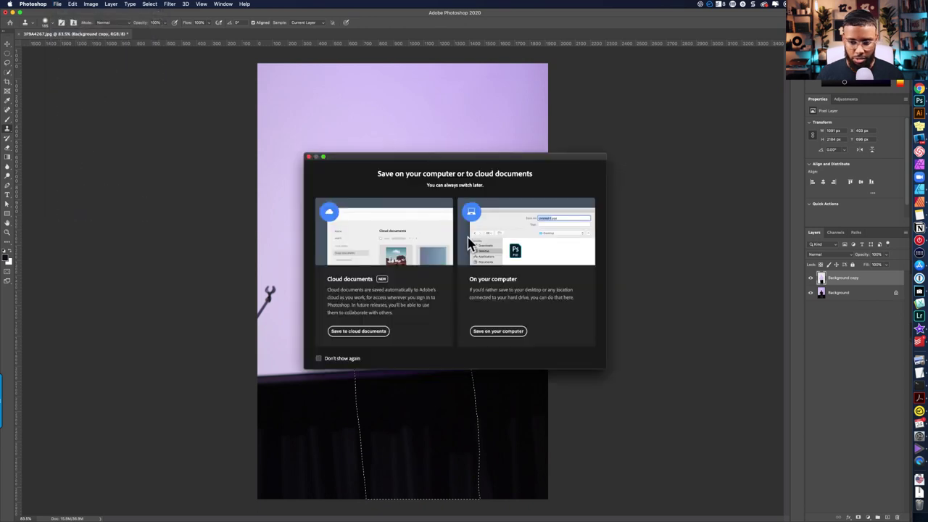
{"action": "left_click", "coordinate": [495, 333]}
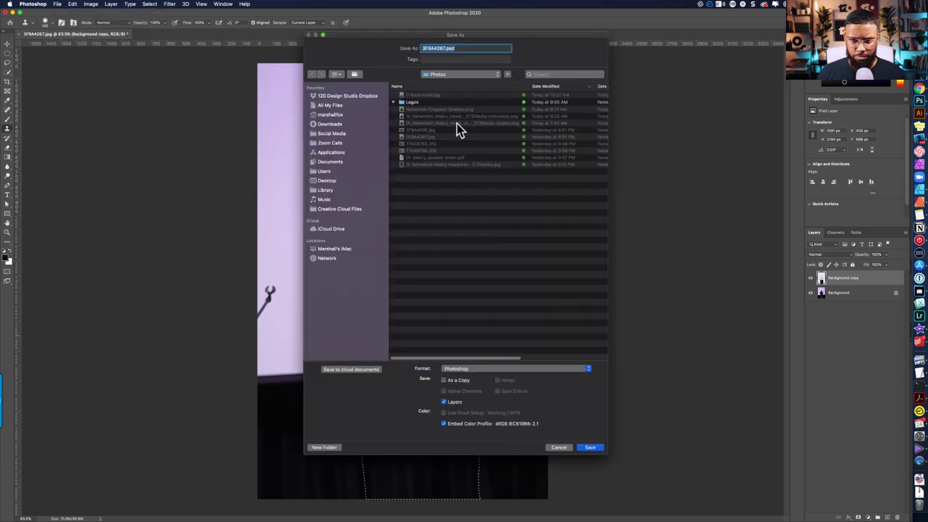
{"action": "left_click", "coordinate": [446, 49]}
{"action": "type", "text": "-bg"}
{"action": "key", "text": "Return"}
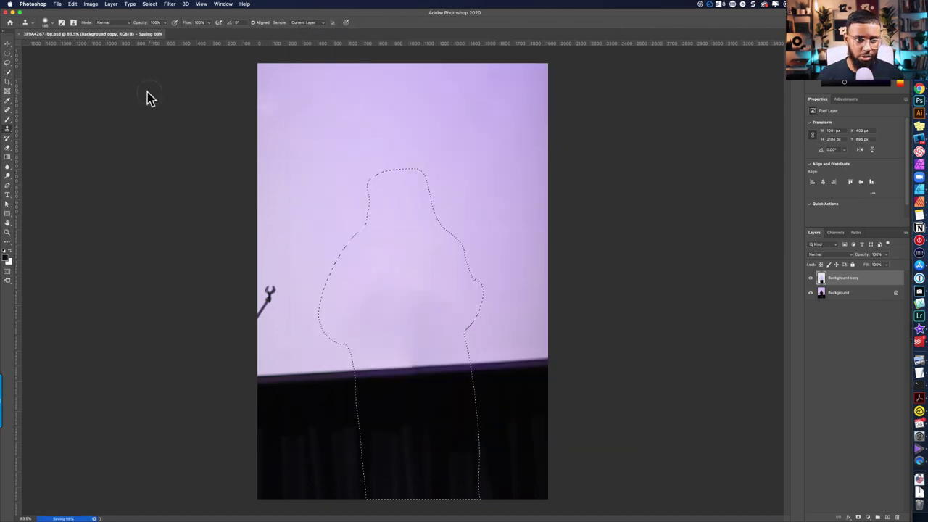
- Reopen the original 3F9A4267.jpg from the recent files overview
{"action": "left_click", "coordinate": [11, 23]}
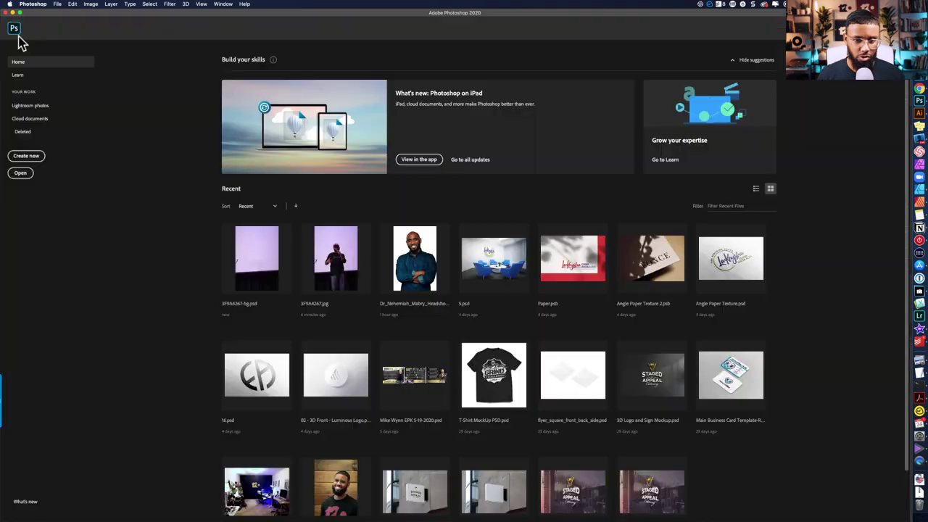
{"action": "left_click", "coordinate": [338, 252]}
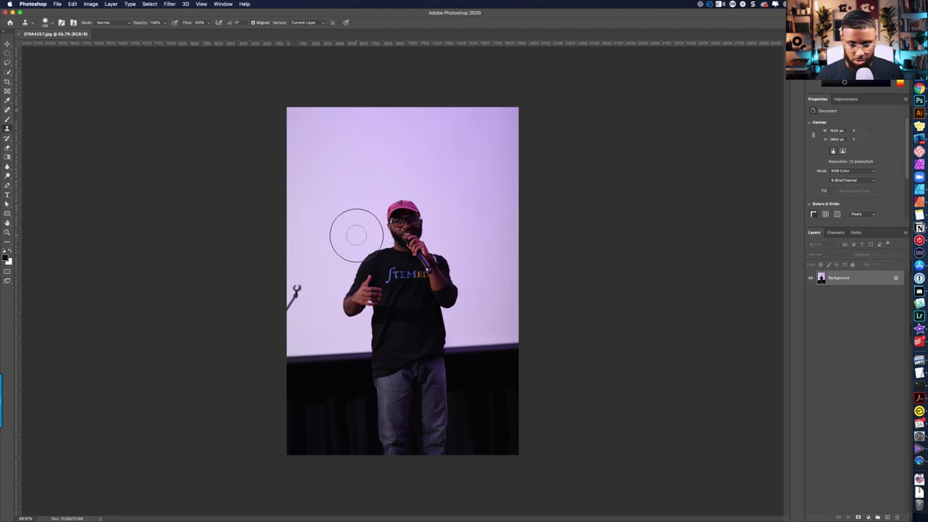
{"action": "scroll", "coordinate": [427, 287], "scroll_direction": "up", "scroll_amount": 5}
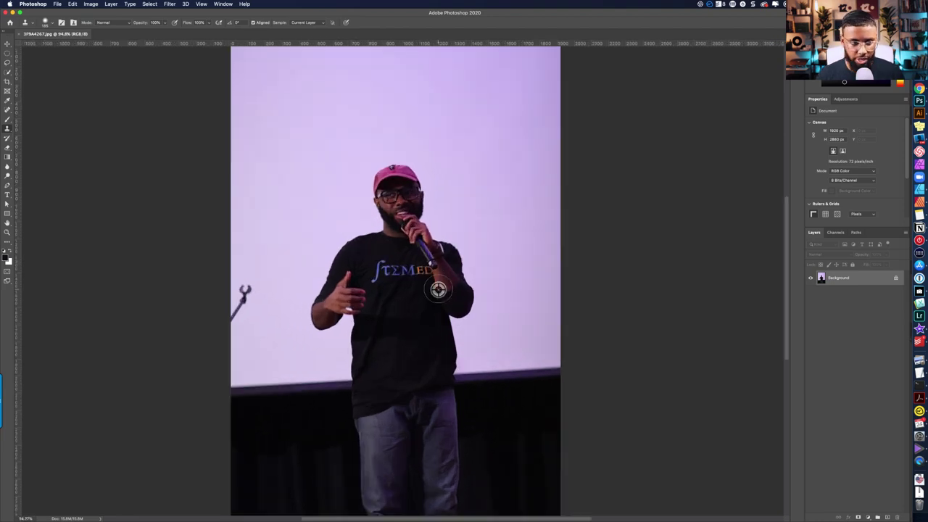
- Paint a Quick Selection over the speaker from cap to jeans with an enlarged brush
{"action": "left_click", "coordinate": [8, 73]}
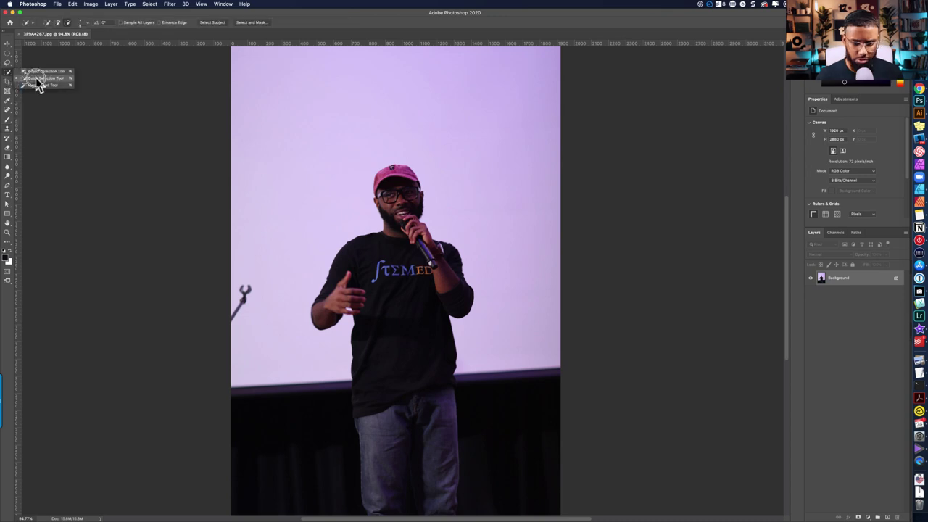
{"action": "left_click", "coordinate": [40, 81]}
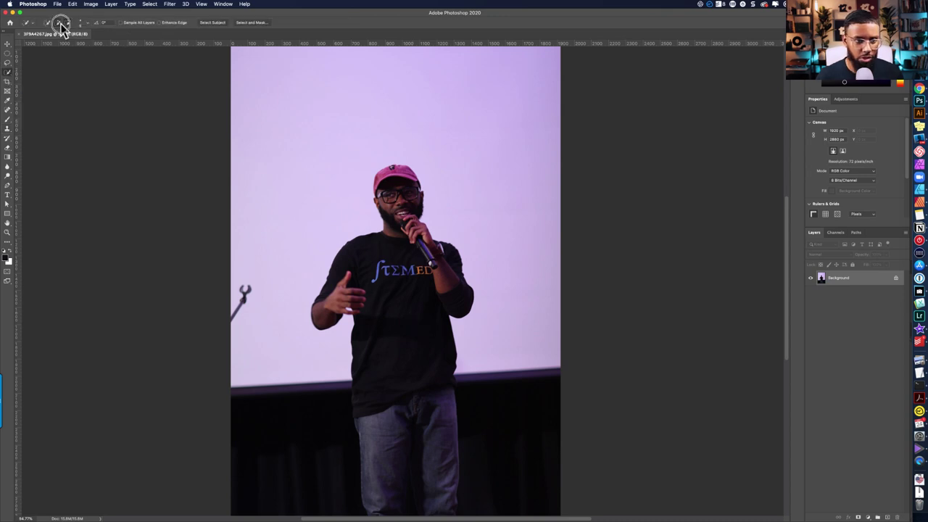
{"action": "left_click", "coordinate": [89, 25]}
{"action": "left_click_drag", "start_coordinate": [48, 42], "coordinate": [53, 42]}
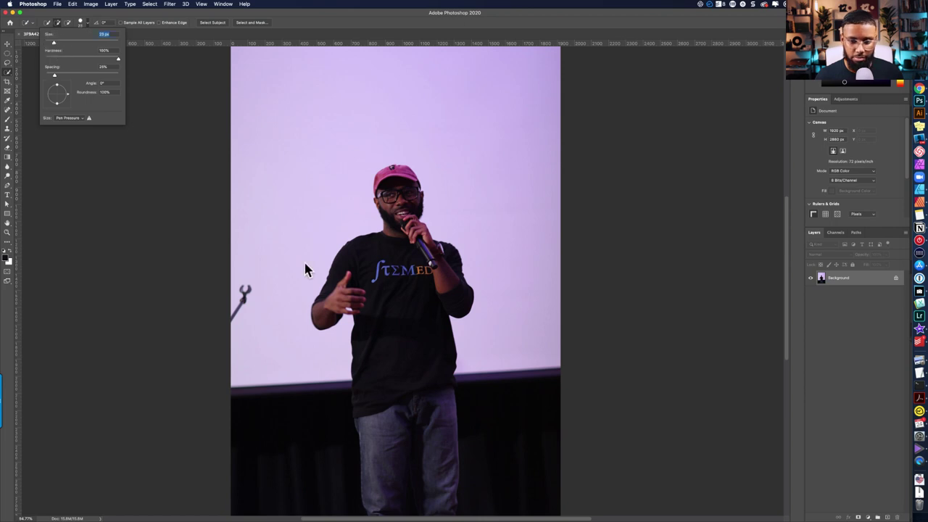
{"action": "left_click", "coordinate": [383, 336]}
{"action": "left_click_drag", "start_coordinate": [384, 306], "coordinate": [397, 254]}
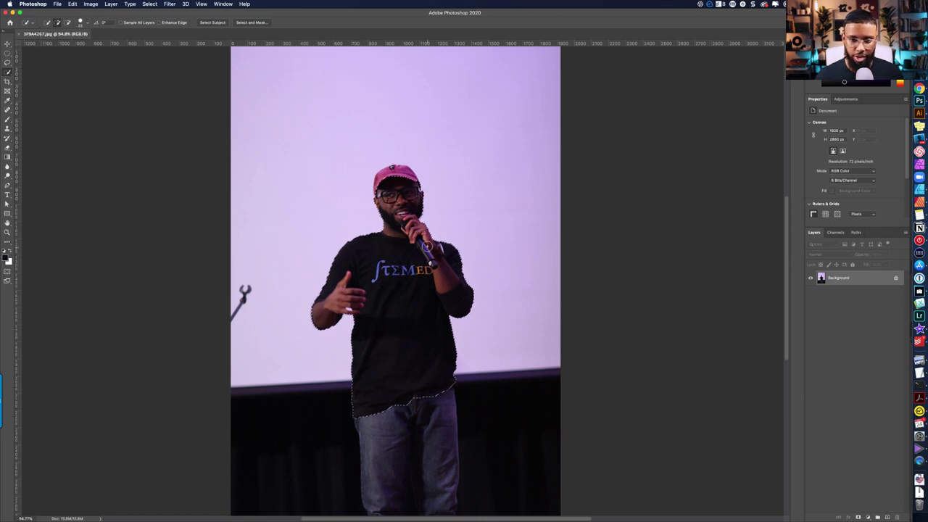
{"action": "scroll", "coordinate": [396, 254], "scroll_direction": "up", "scroll_amount": 2}
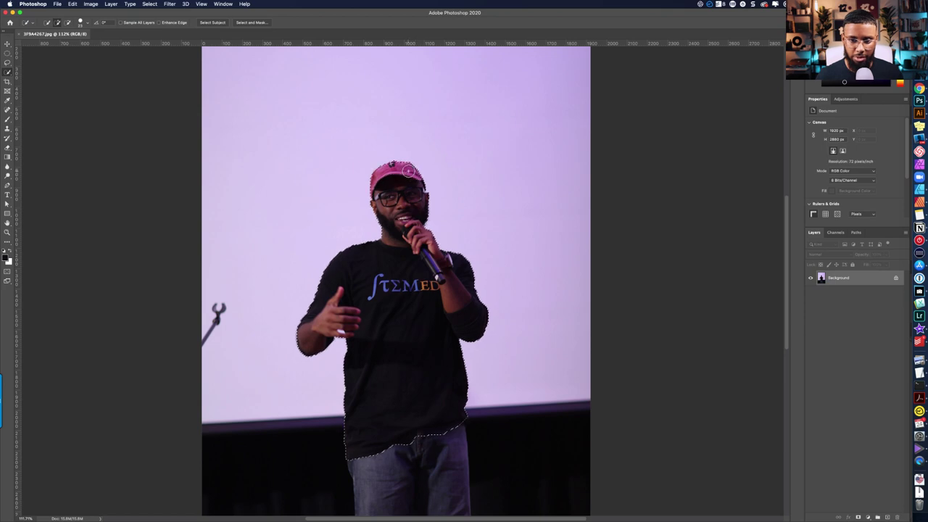
{"action": "scroll", "coordinate": [424, 195], "scroll_direction": "up", "scroll_amount": 2}
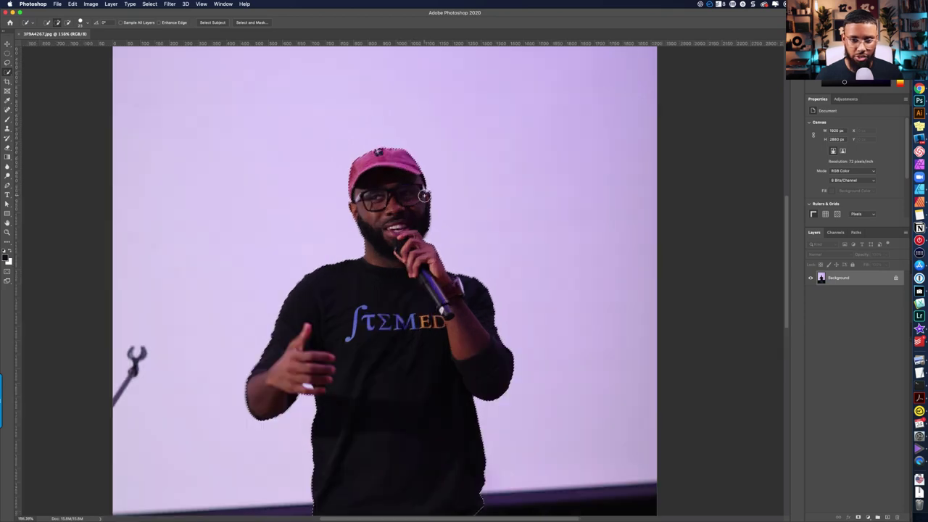
{"action": "scroll", "coordinate": [388, 224], "scroll_direction": "down", "scroll_amount": 1}
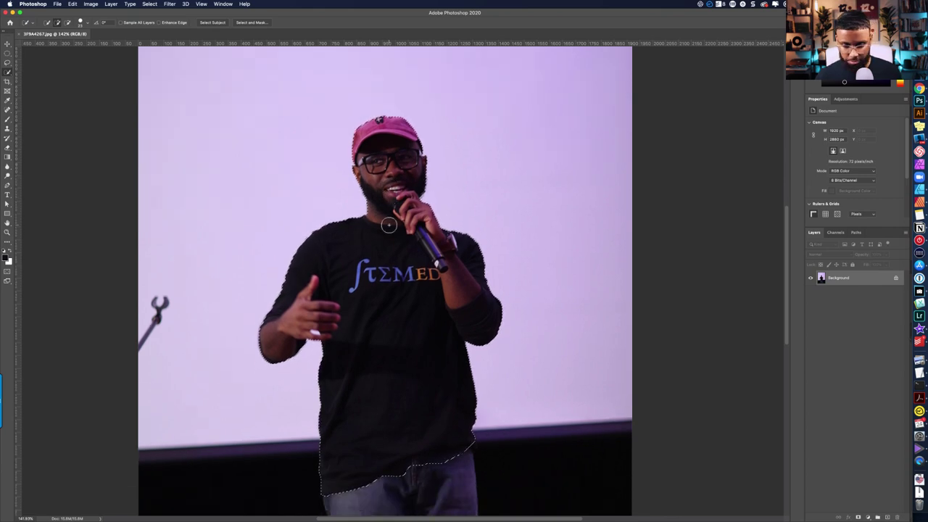
{"action": "scroll", "coordinate": [348, 385], "scroll_direction": "down", "scroll_amount": 1}
{"action": "scroll", "coordinate": [359, 387], "scroll_direction": "down", "scroll_amount": 1}
{"action": "scroll", "coordinate": [358, 388], "scroll_direction": "down", "scroll_amount": 6}
{"action": "key", "text": "bracketright"}
{"action": "key", "text": "bracketright"}
{"action": "key", "text": "bracketright"}
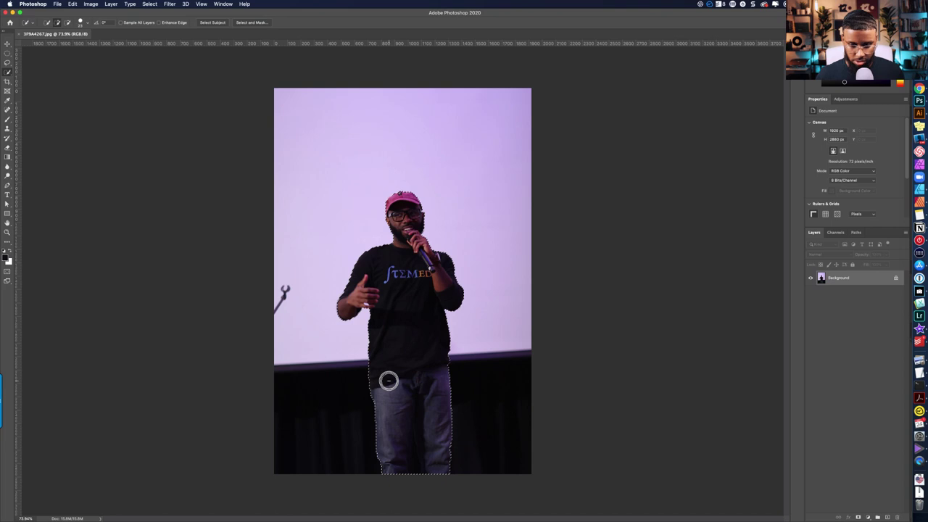
{"action": "scroll", "coordinate": [448, 338], "scroll_direction": "up", "scroll_amount": 5}
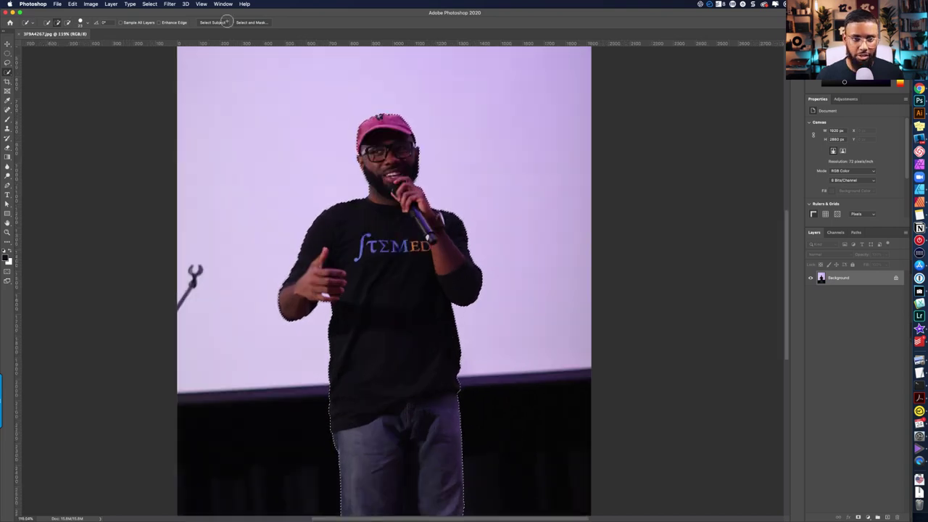
- Run Select Subject, cancel Select and Mask, and deselect
{"action": "left_click", "coordinate": [225, 21]}
{"action": "left_click", "coordinate": [250, 22]}
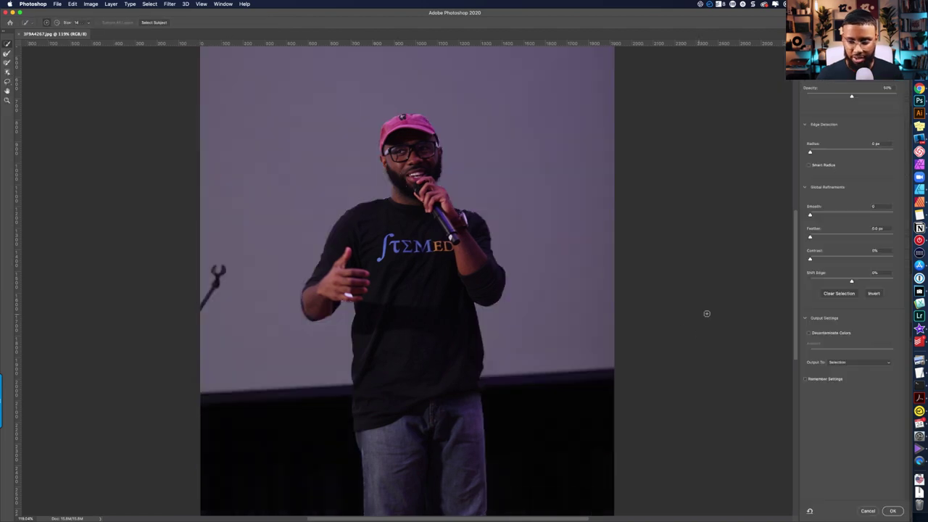
{"action": "left_click", "coordinate": [866, 510]}
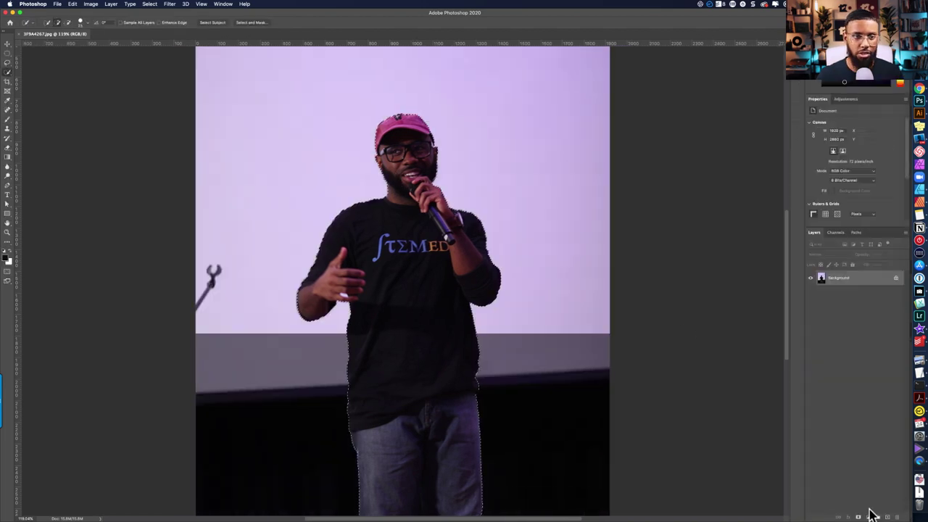
{"action": "left_click", "coordinate": [149, 3]}
{"action": "left_click", "coordinate": [157, 19]}
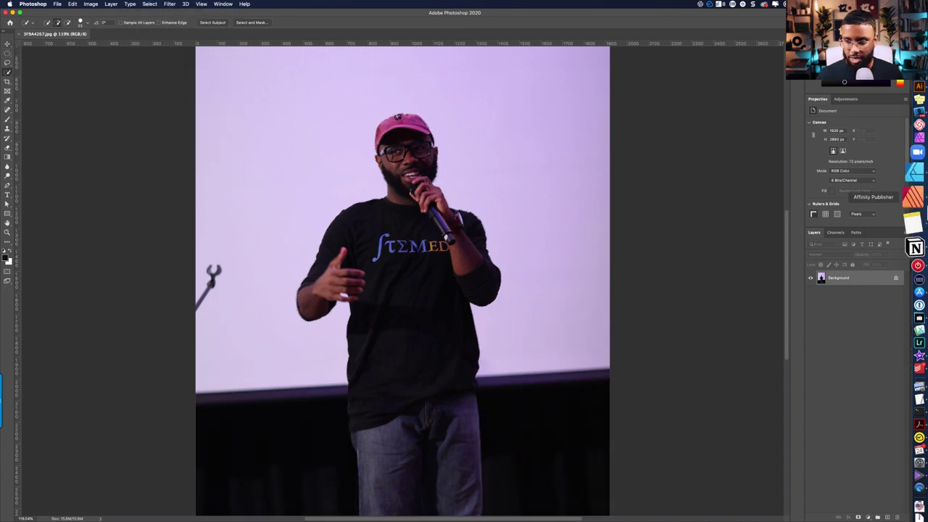
- Unlock the Background layer and apply the Remove Background quick action
{"action": "scroll", "coordinate": [885, 210], "scroll_direction": "down", "scroll_amount": 1}
{"action": "scroll", "coordinate": [885, 210], "scroll_direction": "down", "scroll_amount": 4}
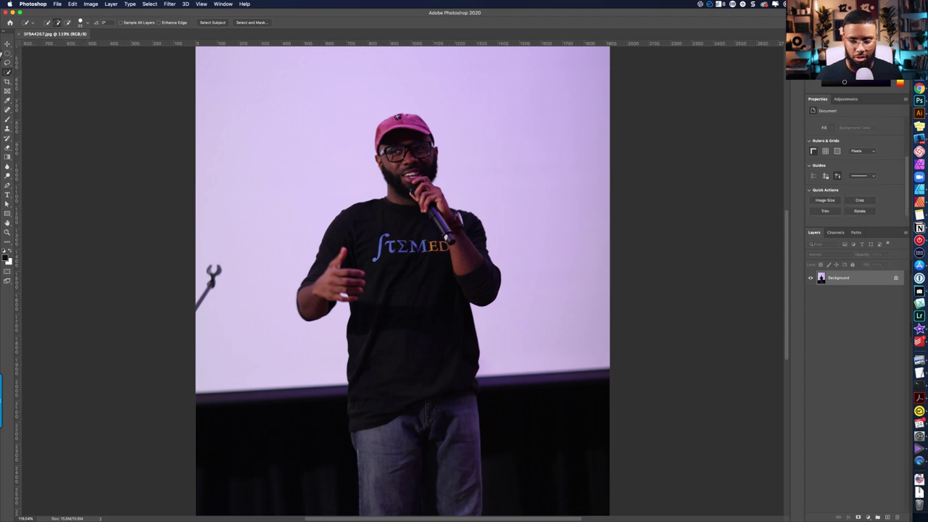
{"action": "left_click", "coordinate": [7, 44]}
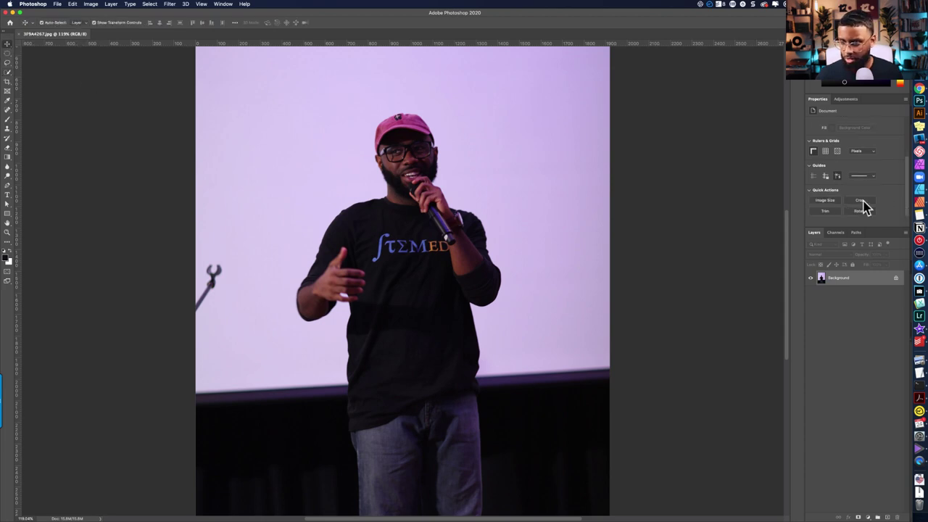
{"action": "left_click", "coordinate": [897, 280]}
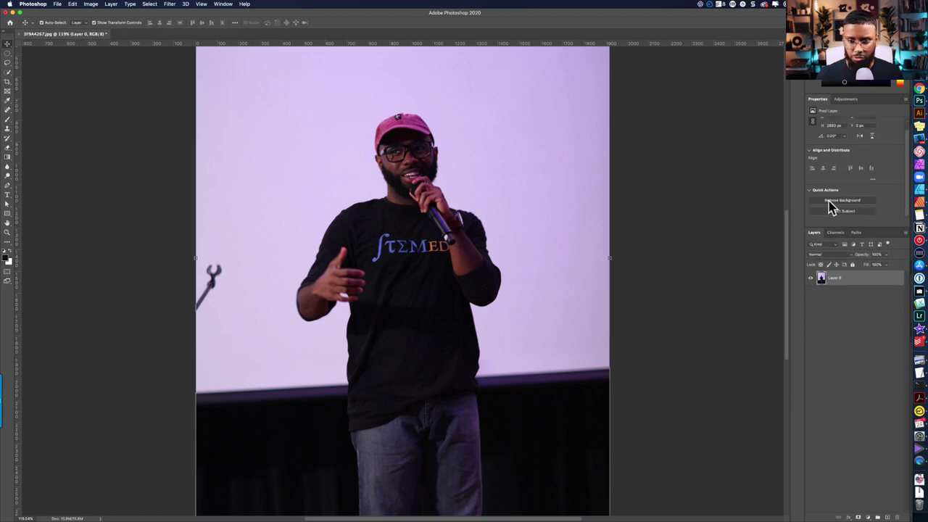
{"action": "left_click", "coordinate": [830, 203]}
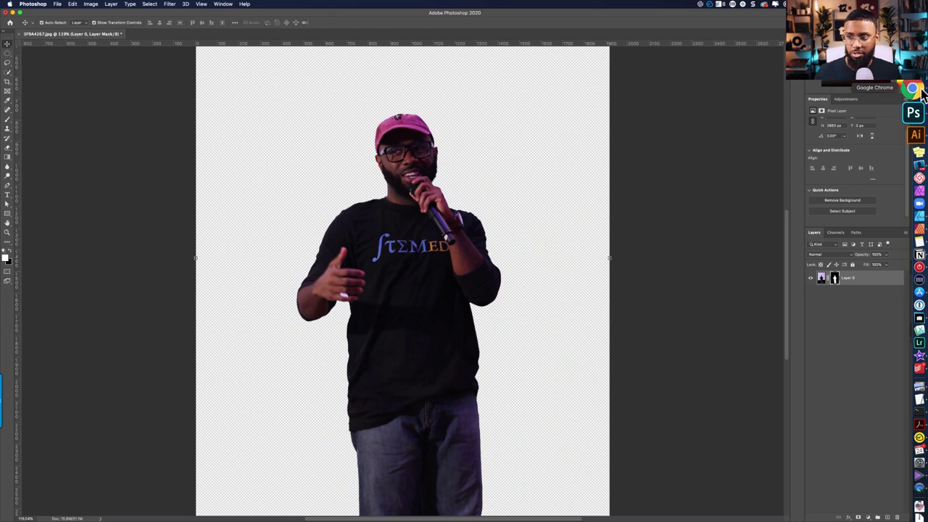
- Open the remove.bg website in a new Chrome tab
{"action": "left_click", "coordinate": [919, 93]}
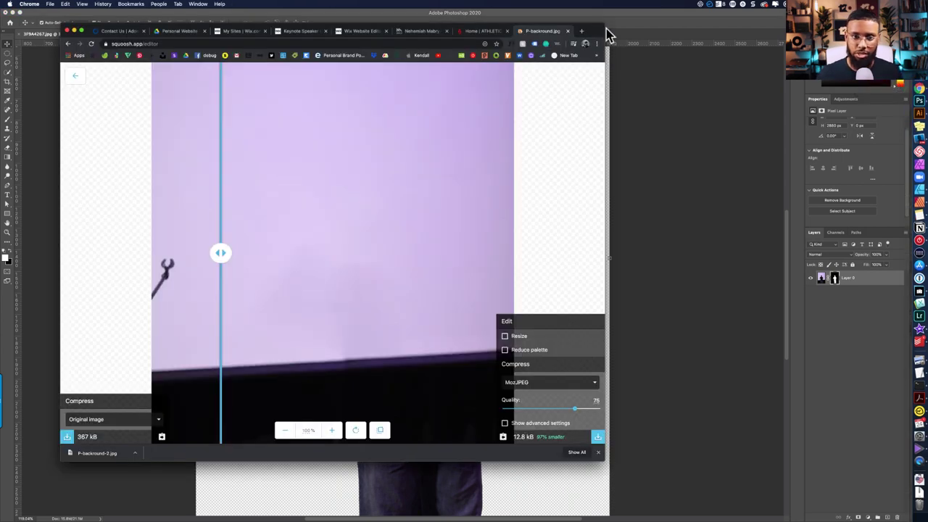
{"action": "left_click", "coordinate": [582, 32]}
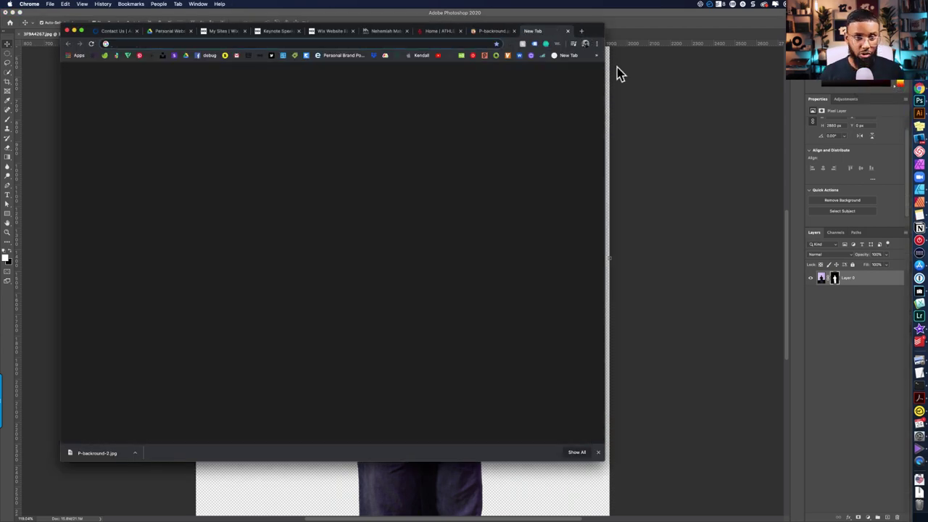
{"action": "type", "text": "remove.bg"}
{"action": "key", "text": "Return"}
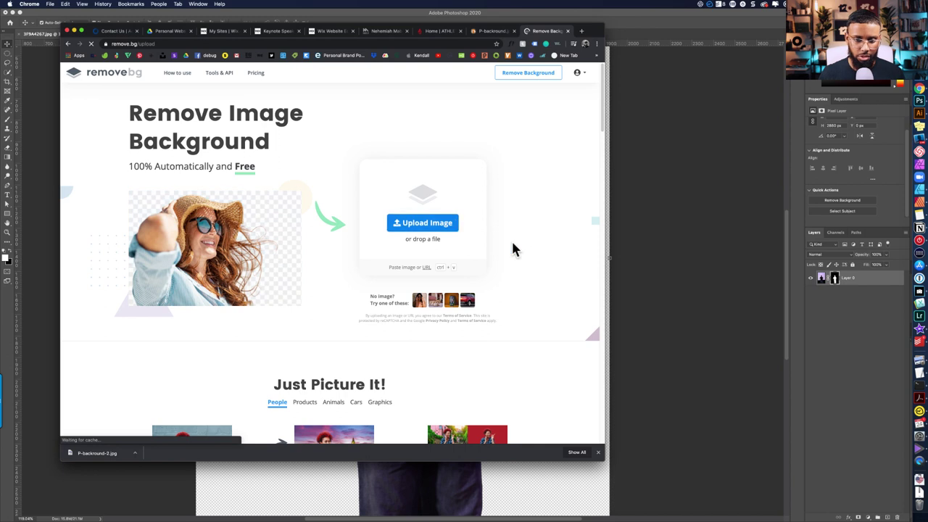
- Upload the photo 3F9A4267.jpg from the Photos folder to remove.bg
{"action": "left_click", "coordinate": [422, 223]}
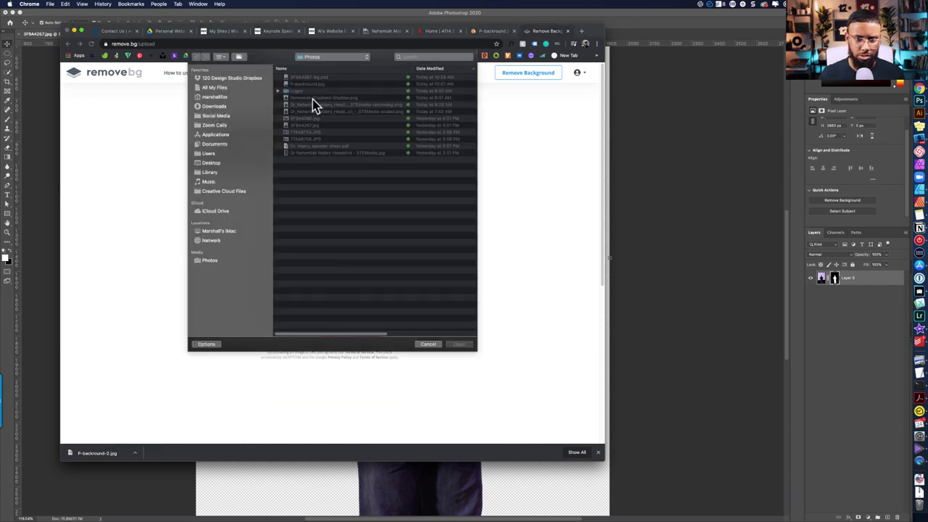
{"action": "left_click", "coordinate": [335, 57]}
{"action": "left_click", "coordinate": [338, 129]}
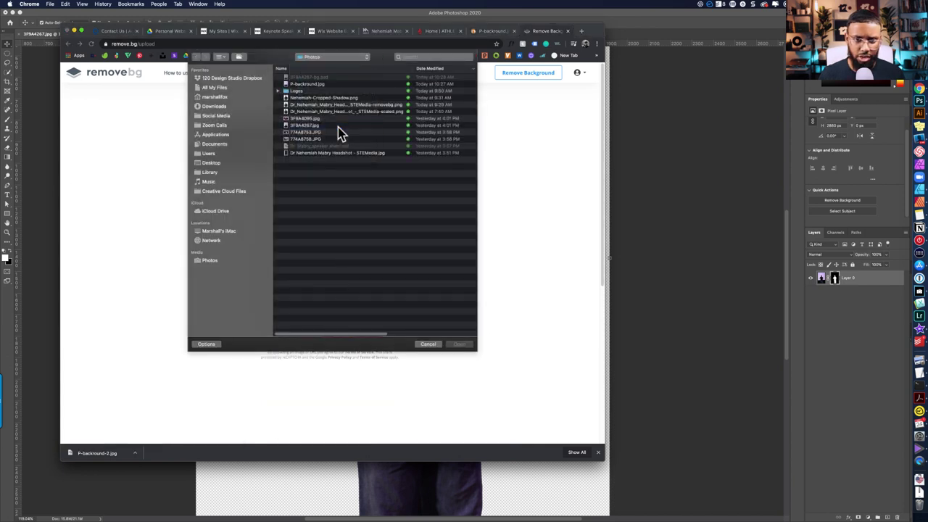
{"action": "left_click", "coordinate": [325, 58]}
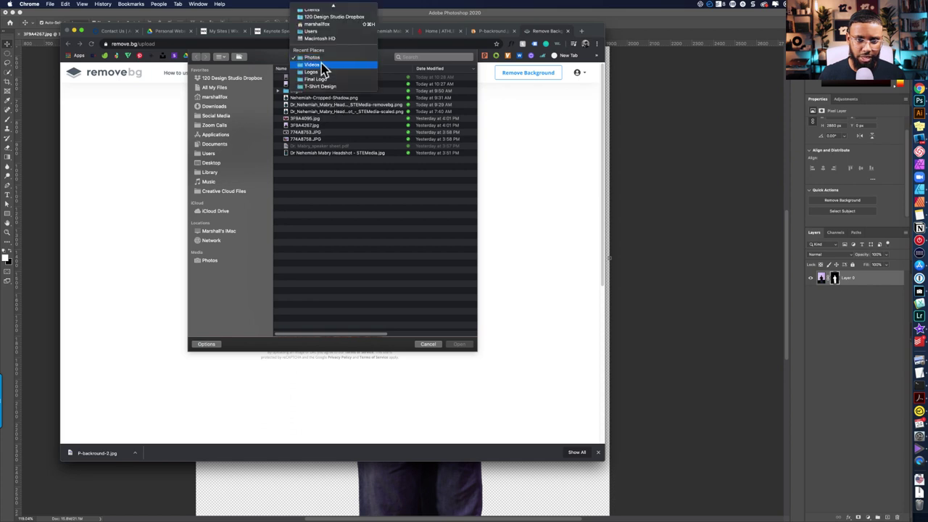
{"action": "left_click", "coordinate": [313, 126]}
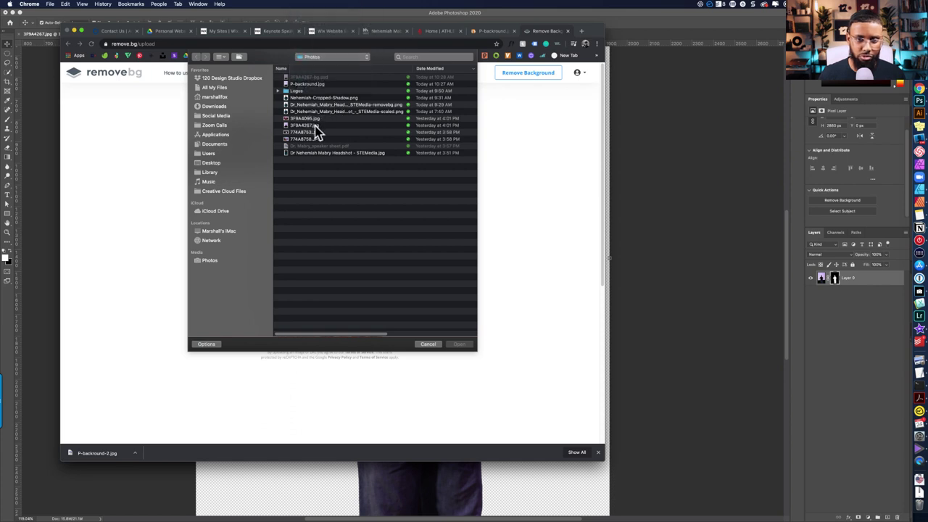
{"action": "left_click", "coordinate": [314, 126]}
{"action": "left_click", "coordinate": [459, 345]}
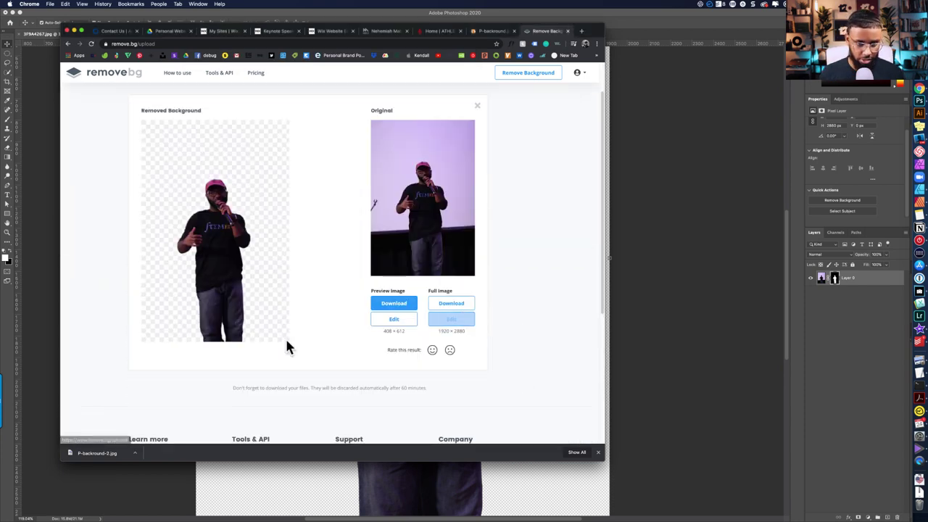
- Download the full-size 1920 × 2880 transparent cutout and save it as 3F9A4267-removebg.png
{"action": "left_click", "coordinate": [440, 306]}
{"action": "left_click", "coordinate": [419, 260]}
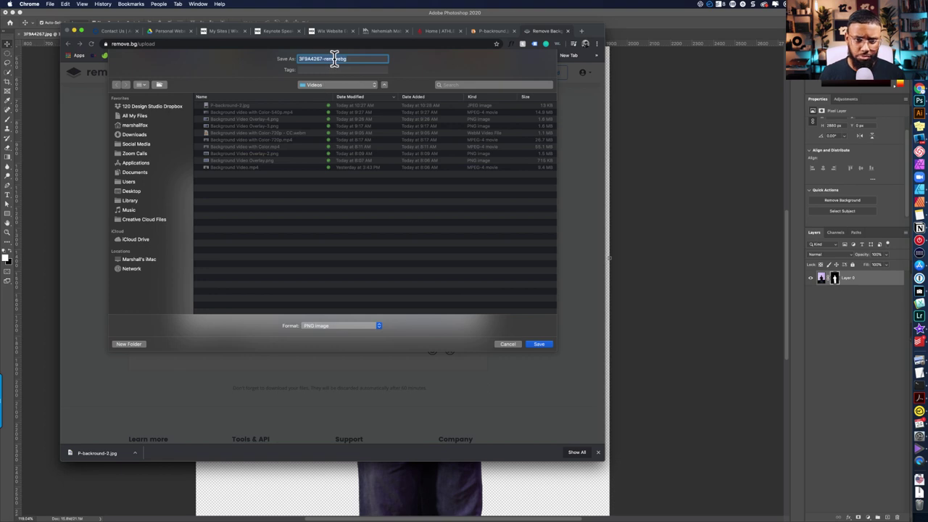
{"action": "left_click", "coordinate": [540, 344]}
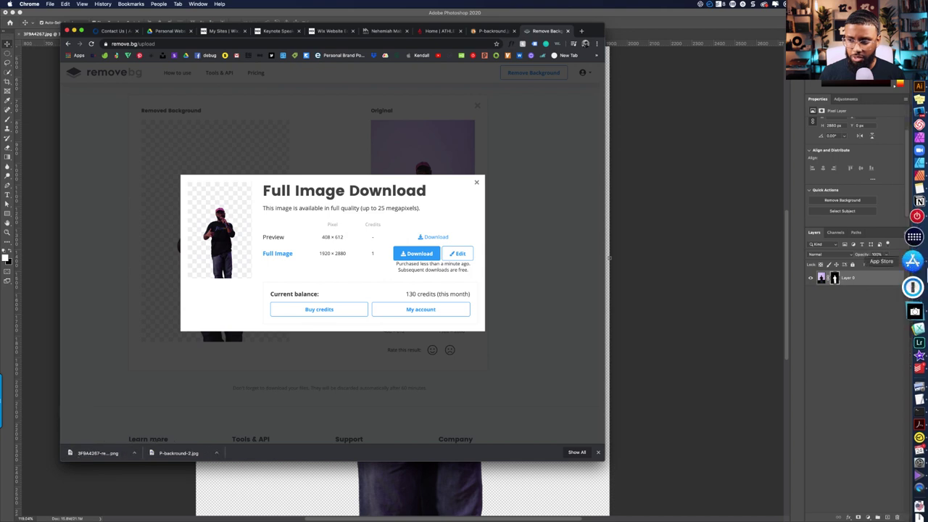
- Open 3F9A4267-removebg.png from the Videos folder in Affinity Designer
{"action": "left_click", "coordinate": [921, 193]}
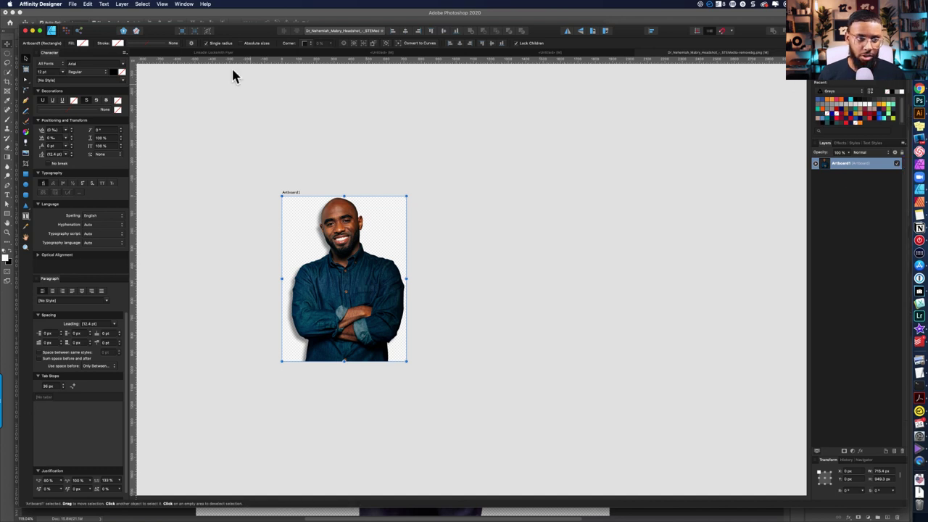
{"action": "left_click", "coordinate": [76, 6]}
{"action": "left_click", "coordinate": [81, 33]}
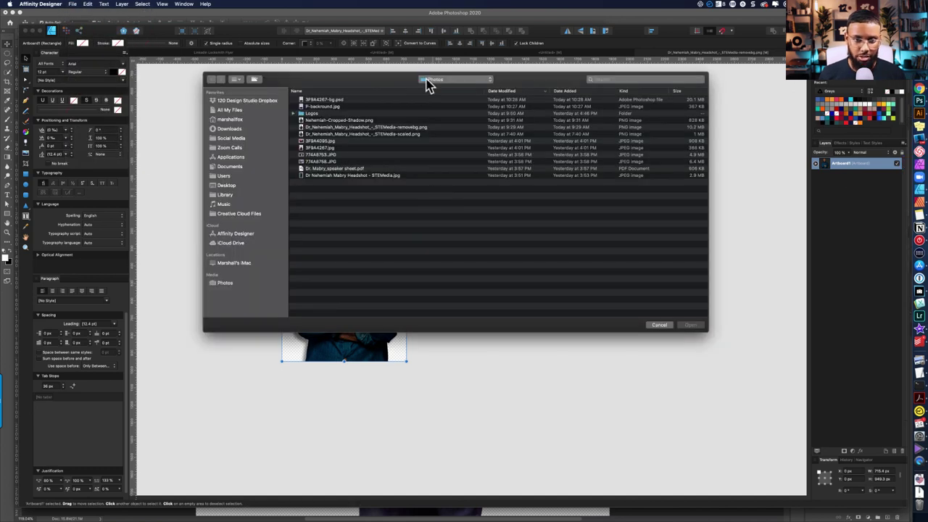
{"action": "left_click", "coordinate": [427, 79]}
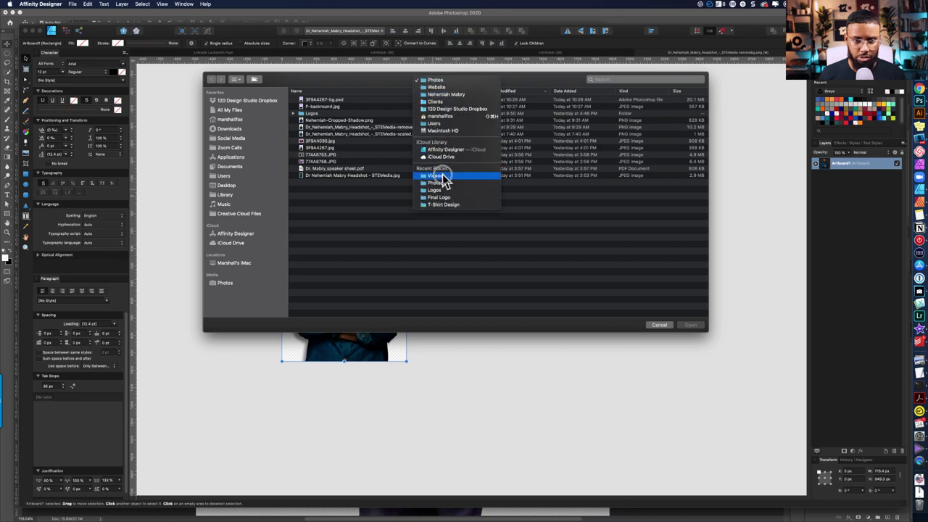
{"action": "left_click", "coordinate": [440, 176]}
{"action": "left_click", "coordinate": [348, 100]}
{"action": "left_click", "coordinate": [690, 326]}
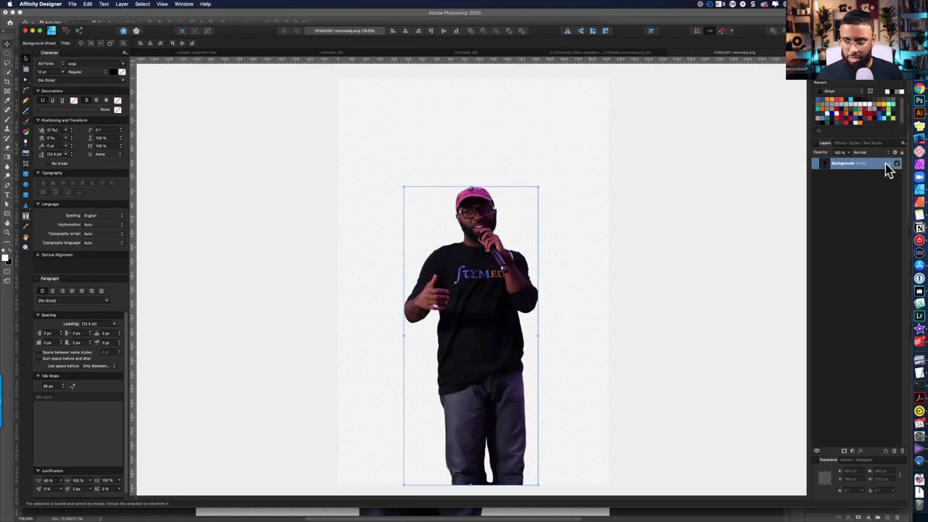
- Unlock the cutout's Background layer and scale the speaker down from a corner
{"action": "left_click", "coordinate": [892, 164]}
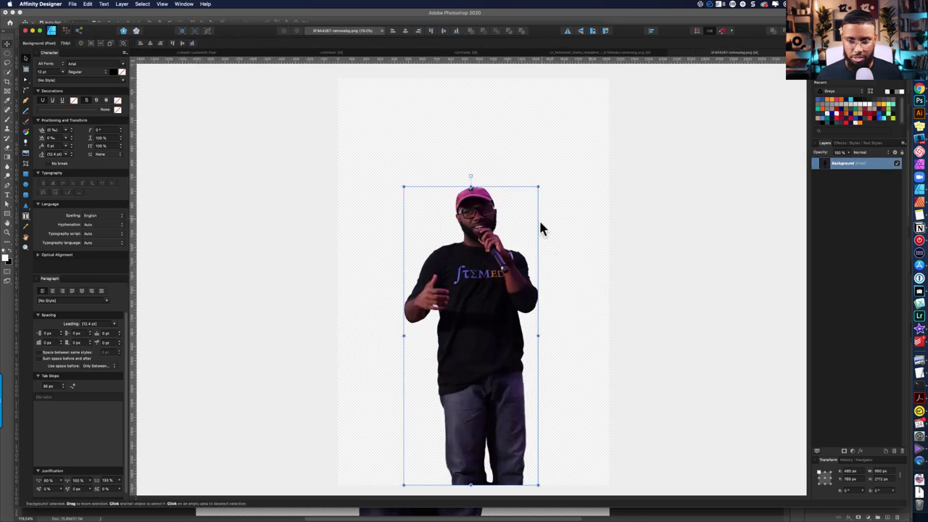
{"action": "scroll", "coordinate": [529, 250], "scroll_direction": "down", "scroll_amount": 2}
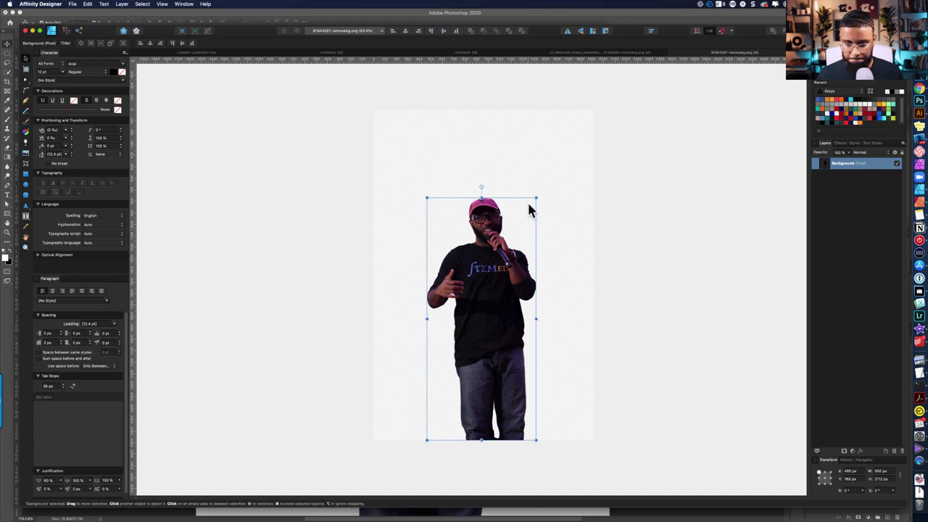
{"action": "left_click_drag", "start_coordinate": [538, 200], "coordinate": [494, 319]}
{"action": "scroll", "coordinate": [472, 362], "scroll_direction": "up", "scroll_amount": 3}
{"action": "scroll", "coordinate": [472, 362], "scroll_direction": "down", "scroll_amount": 2}
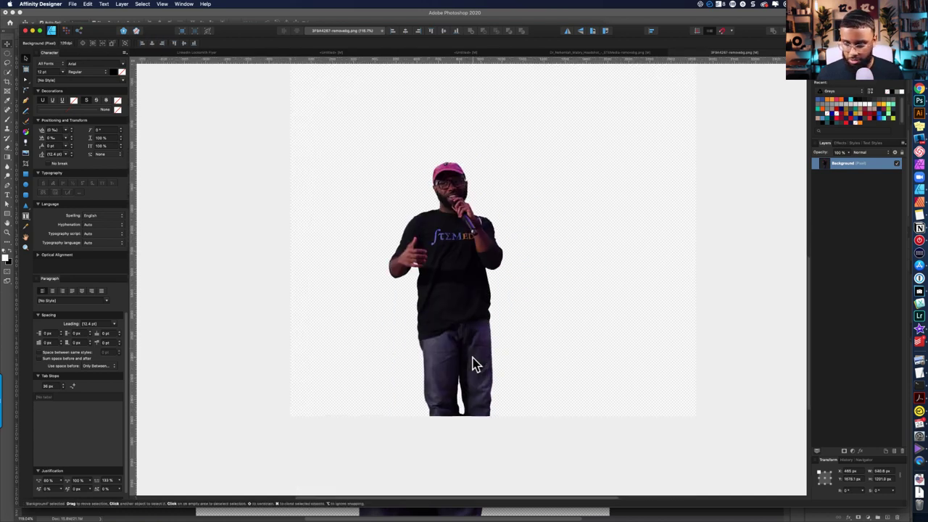
- Add a White Balance adjustment to the cutout
{"action": "left_click", "coordinate": [852, 451]}
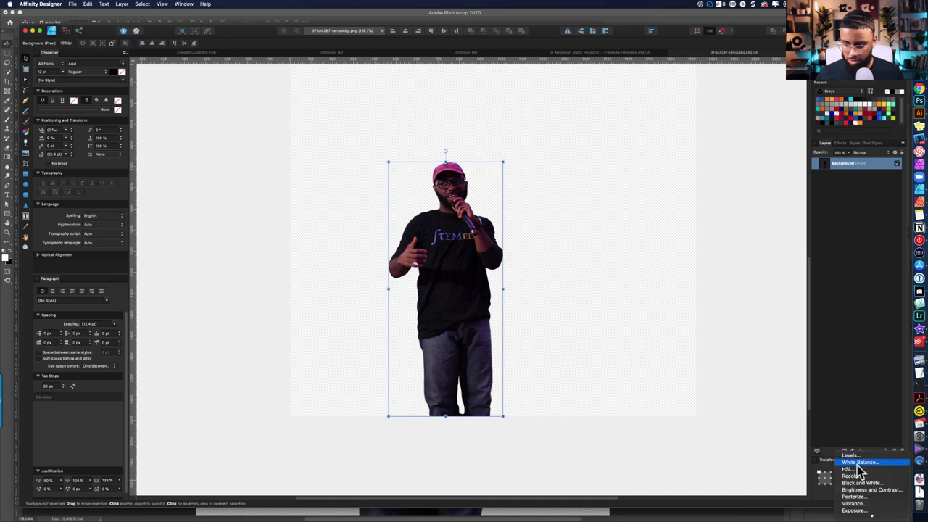
{"action": "left_click", "coordinate": [857, 464]}
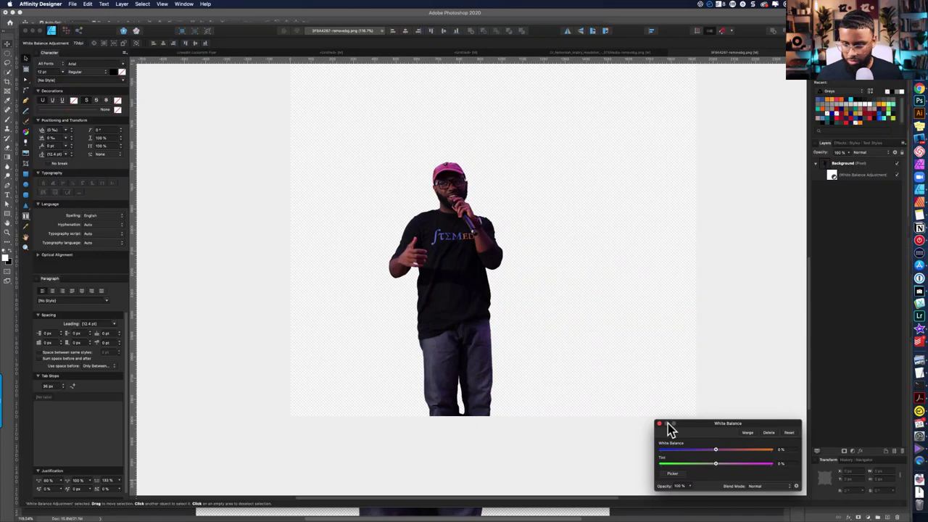
{"action": "left_click_drag", "start_coordinate": [702, 431], "coordinate": [735, 424]}
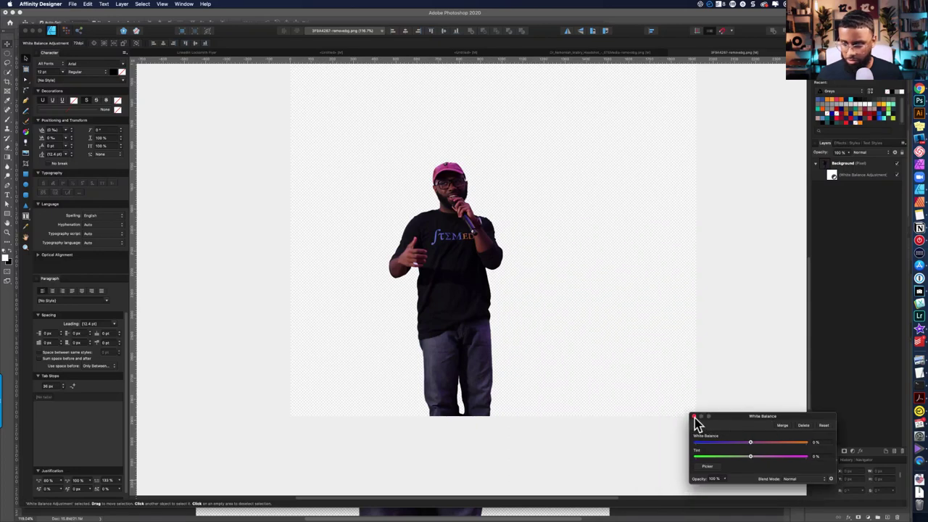
{"action": "left_click", "coordinate": [693, 418]}
- Add a Levels adjustment with the White Level lowered to 76%
{"action": "left_click", "coordinate": [852, 452]}
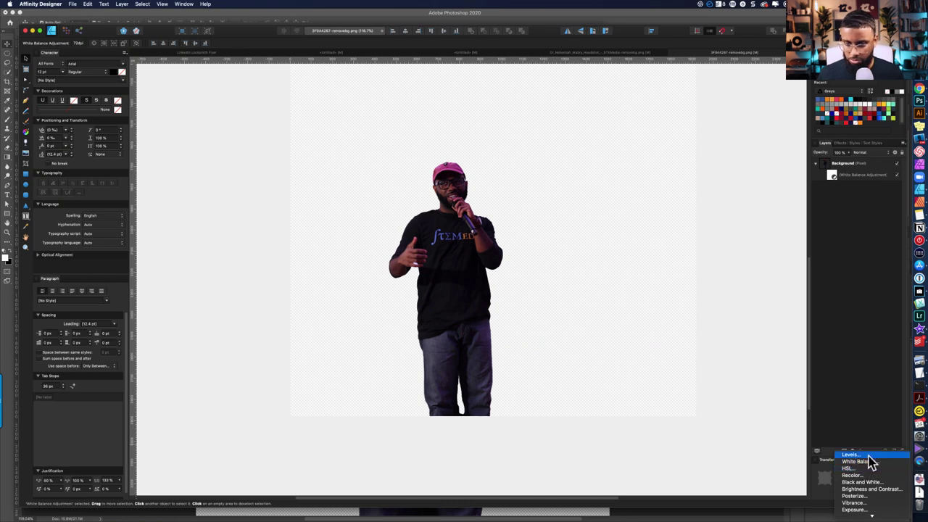
{"action": "left_click", "coordinate": [868, 455]}
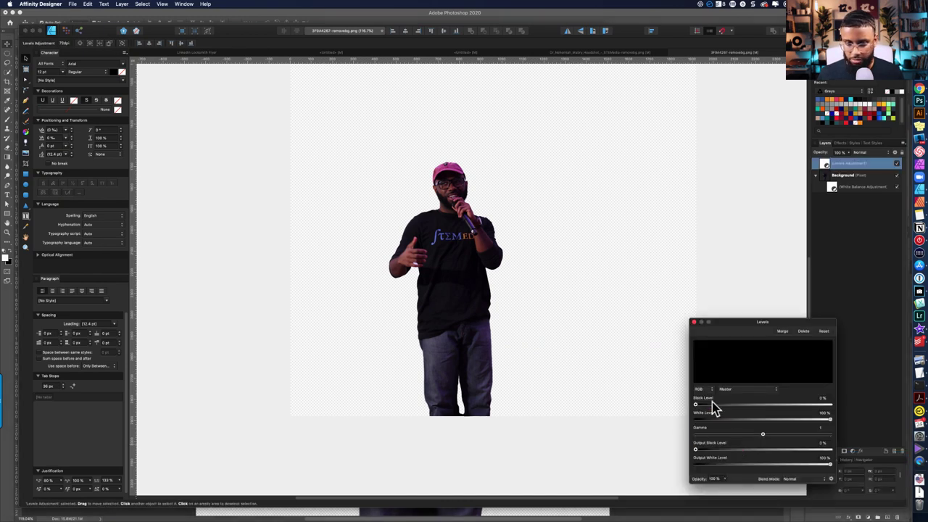
{"action": "mouse_move", "coordinate": [694, 409]}
{"action": "left_mouse_down"}
{"action": "mouse_move", "coordinate": [710, 408]}
{"action": "mouse_move", "coordinate": [684, 408]}
{"action": "left_mouse_up"}
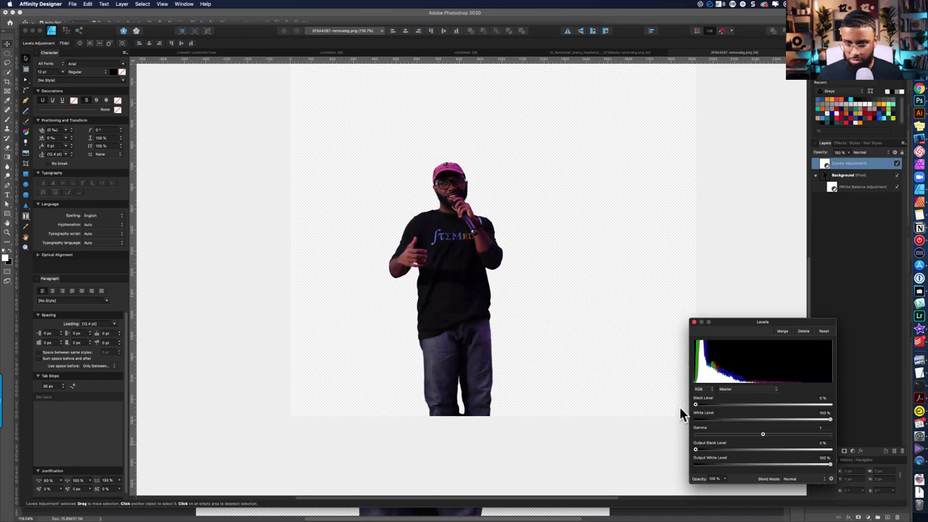
{"action": "left_click_drag", "start_coordinate": [829, 420], "coordinate": [800, 426]}
{"action": "left_click", "coordinate": [695, 323]}
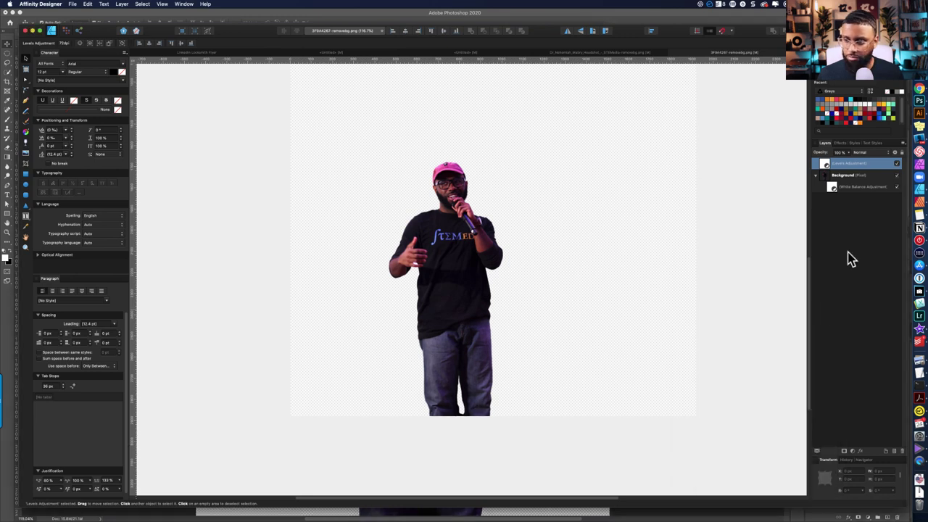
- Add Brightness/Contrast to the Background photo, raising brightness to about 15%
{"action": "left_click", "coordinate": [860, 182]}
{"action": "left_click", "coordinate": [860, 452]}
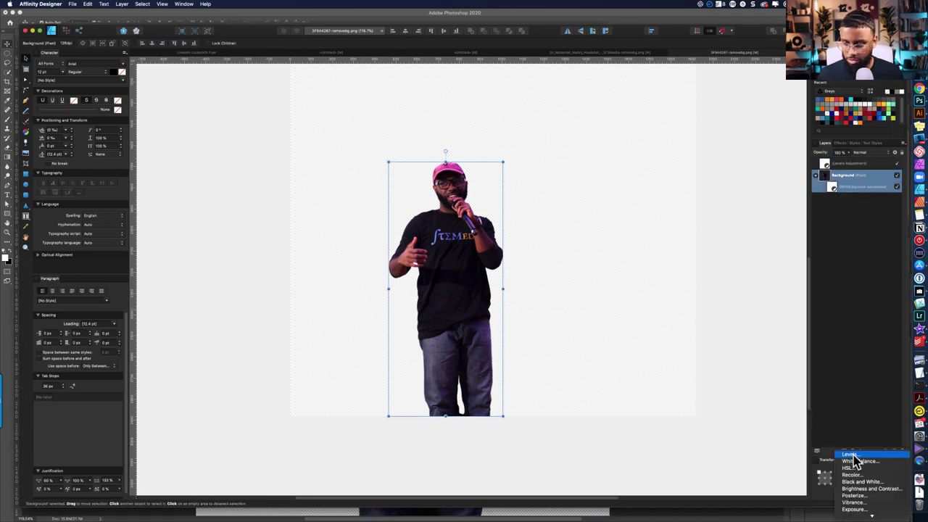
{"action": "left_click", "coordinate": [866, 439]}
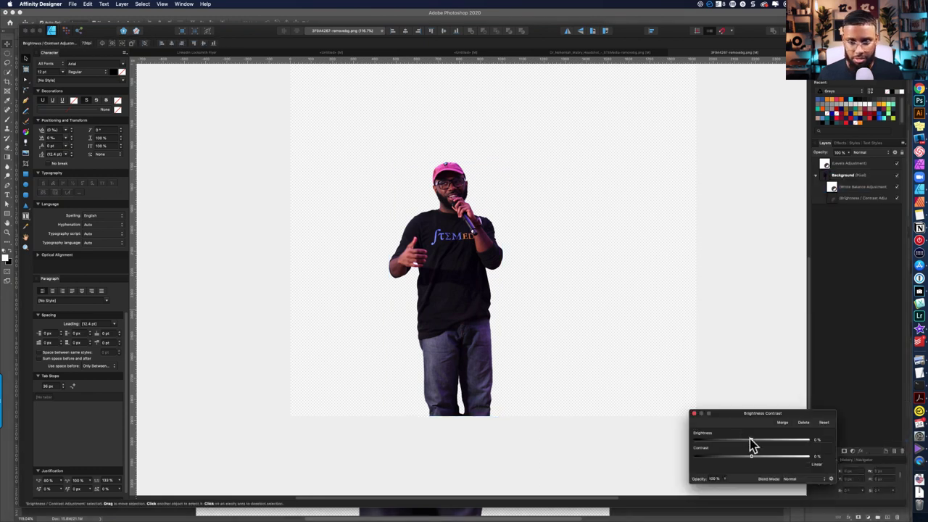
{"action": "mouse_move", "coordinate": [751, 443]}
{"action": "left_mouse_down"}
{"action": "mouse_move", "coordinate": [763, 445]}
{"action": "mouse_move", "coordinate": [737, 458]}
{"action": "mouse_move", "coordinate": [759, 458]}
{"action": "mouse_move", "coordinate": [748, 458]}
{"action": "mouse_move", "coordinate": [766, 439]}
{"action": "mouse_move", "coordinate": [748, 459]}
{"action": "left_mouse_up"}
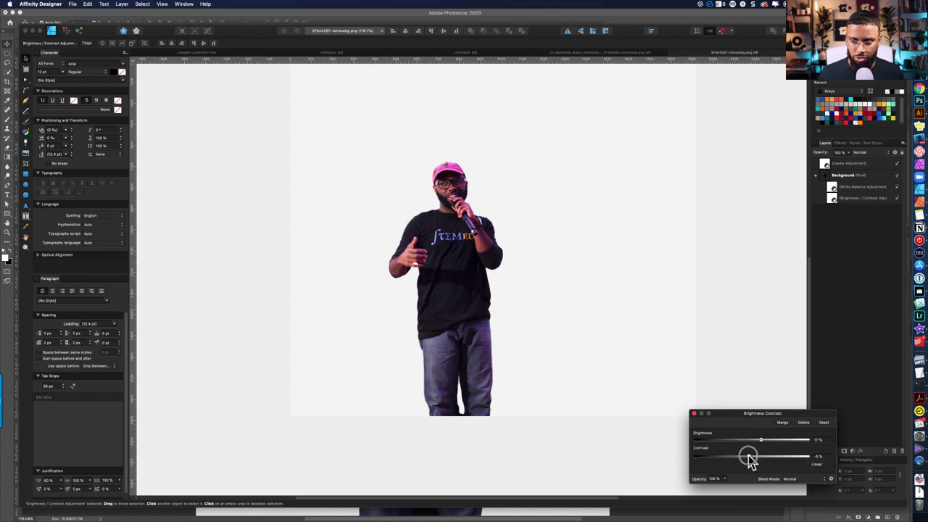
{"action": "left_click", "coordinate": [693, 414]}
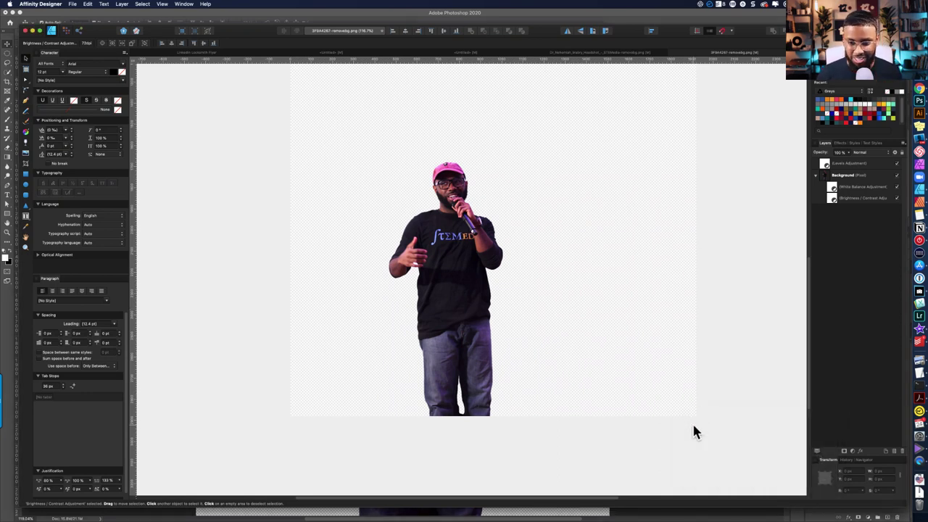
- Resize the speaker cutout from its corner and copy it
{"action": "left_click", "coordinate": [481, 285]}
{"action": "scroll", "coordinate": [500, 319], "scroll_direction": "down", "scroll_amount": 2}
{"action": "left_click_drag", "start_coordinate": [503, 214], "coordinate": [512, 240]}
{"action": "right_click", "coordinate": [480, 267]}
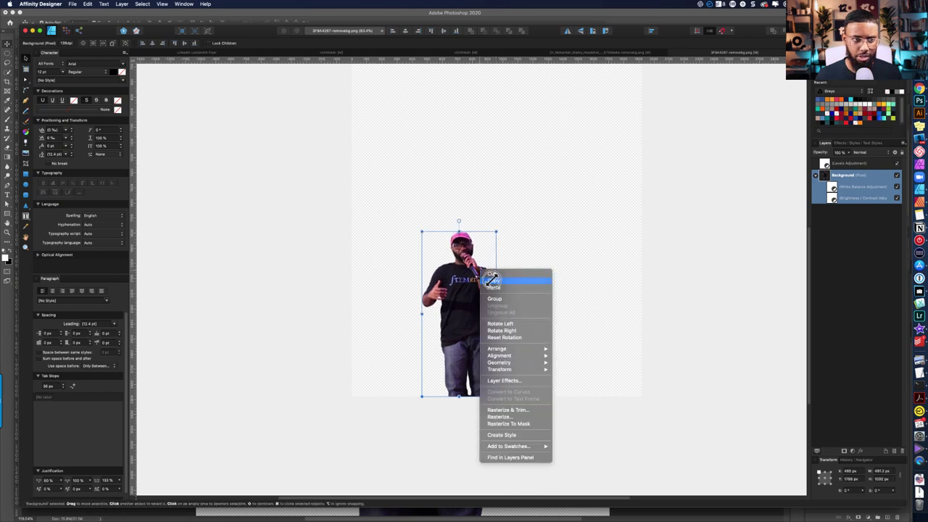
{"action": "left_click", "coordinate": [230, 137]}
- Create a new document from the clipboard and copy the original's Levels adjustment layer
{"action": "left_click", "coordinate": [72, 4]}
{"action": "left_click", "coordinate": [82, 26]}
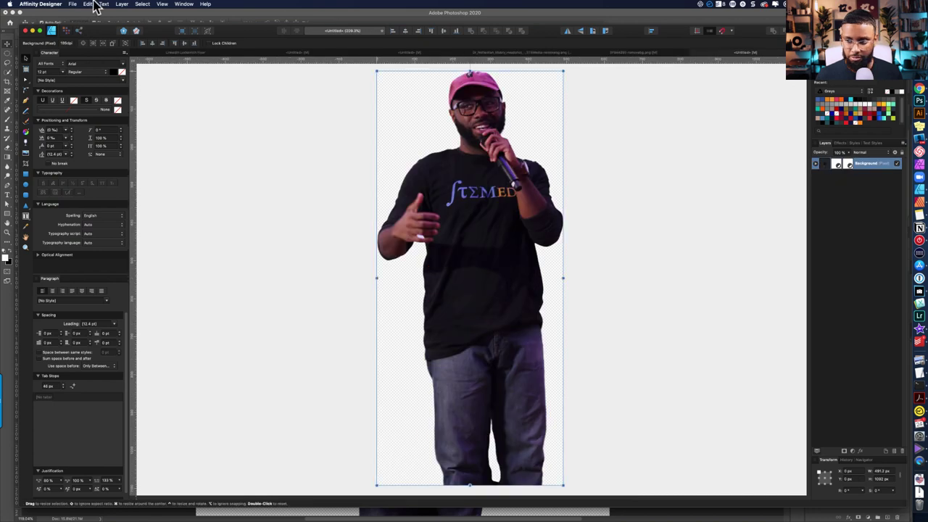
{"action": "left_click", "coordinate": [645, 53]}
{"action": "left_click", "coordinate": [841, 166]}
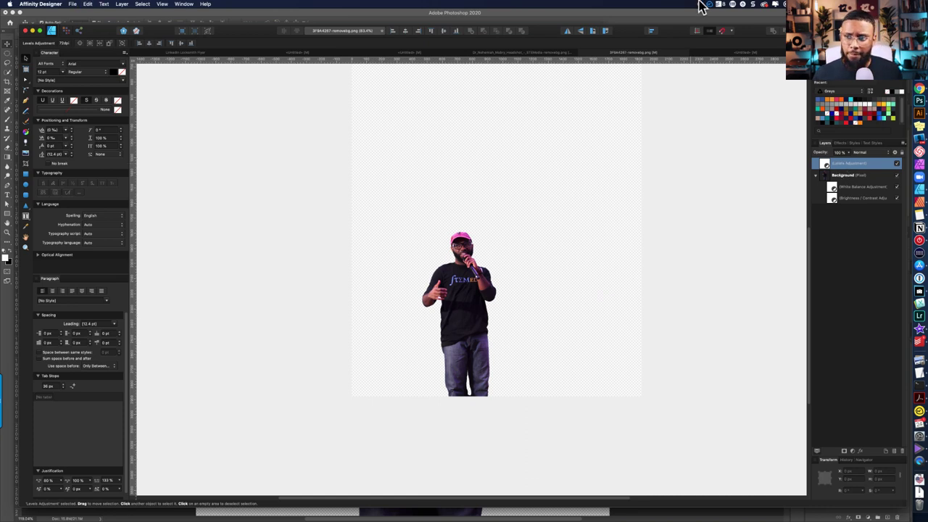
{"action": "left_click", "coordinate": [751, 54]}
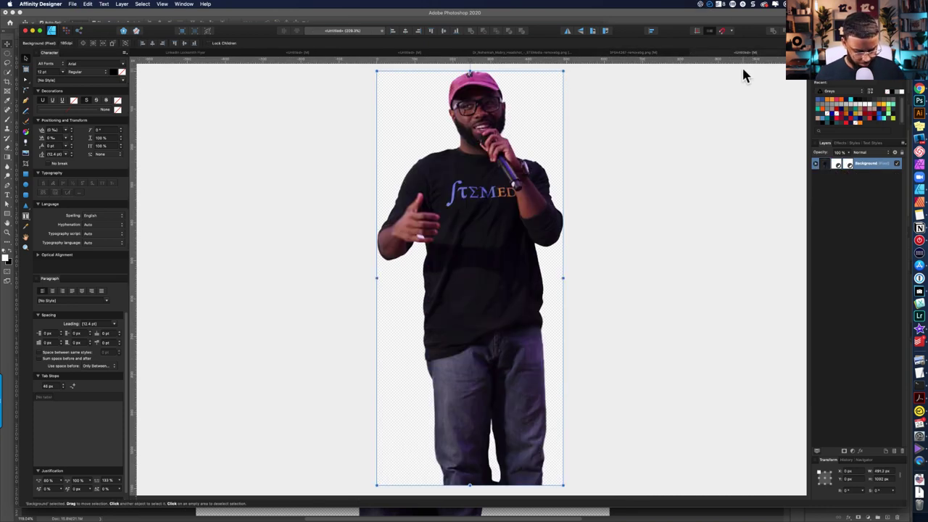
- Paste the Levels adjustment into the new document and export it as a PNG to Photos
{"action": "key", "text": "super+v"}
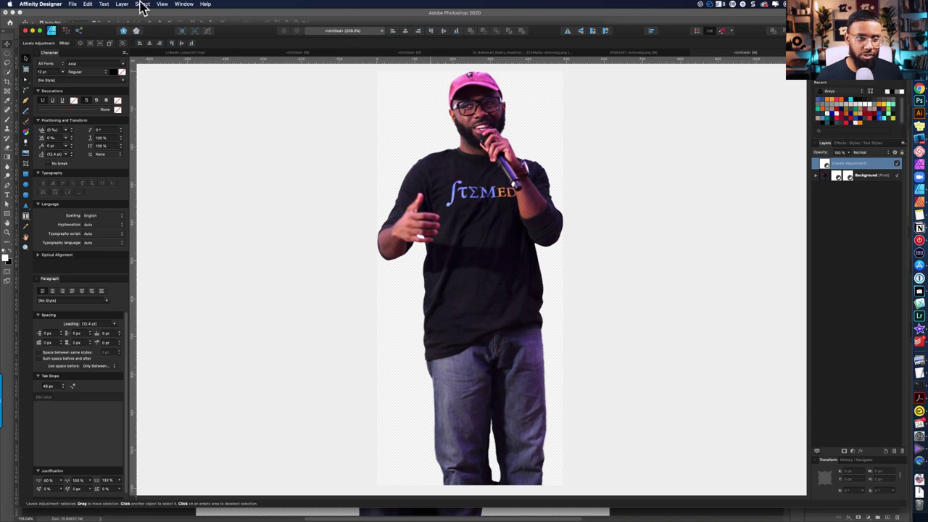
{"action": "left_click", "coordinate": [72, 5]}
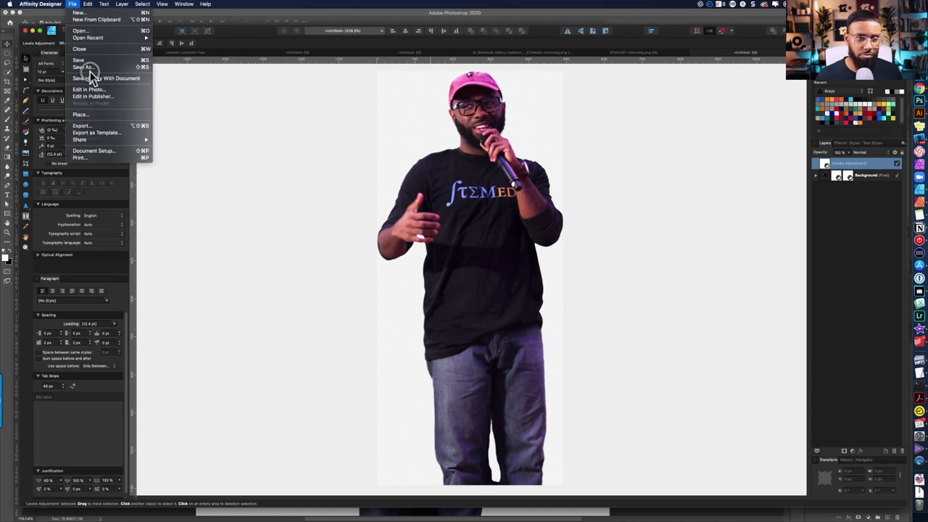
{"action": "left_click", "coordinate": [96, 126]}
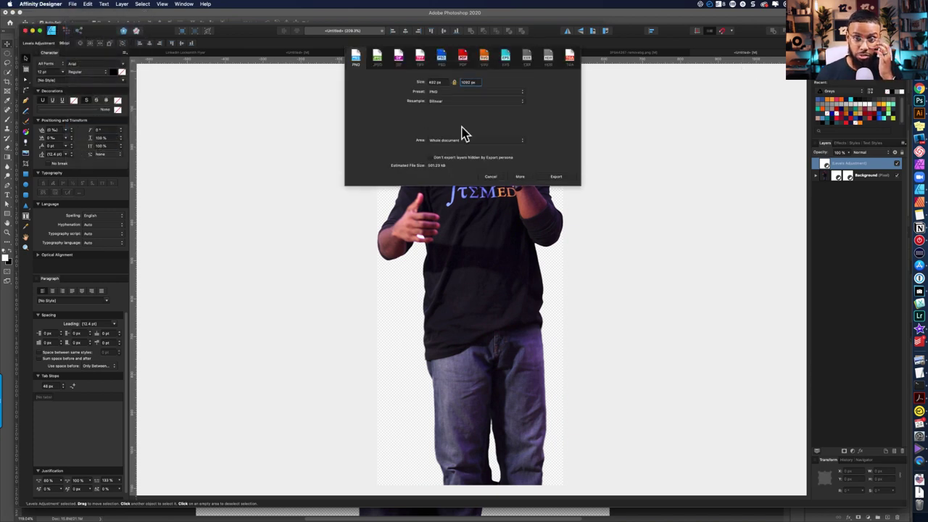
{"action": "left_click", "coordinate": [558, 177]}
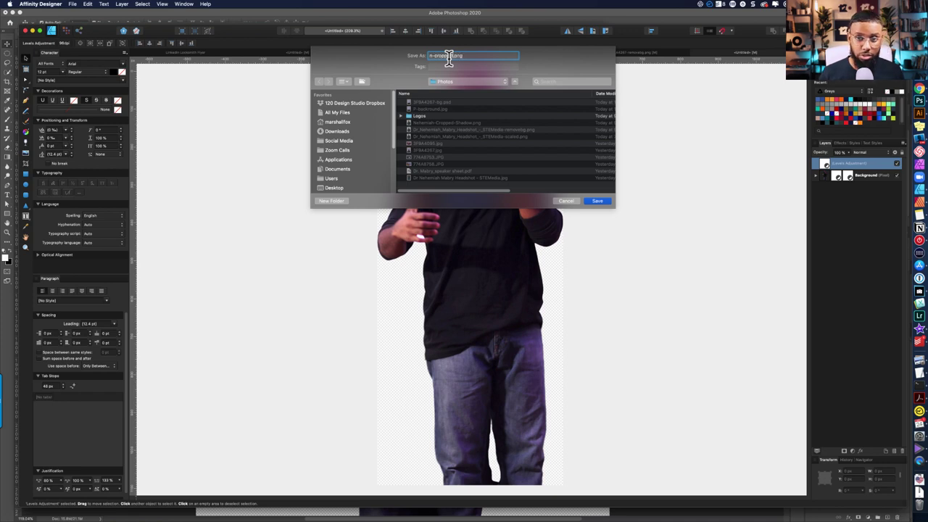
{"action": "key", "text": "Return"}
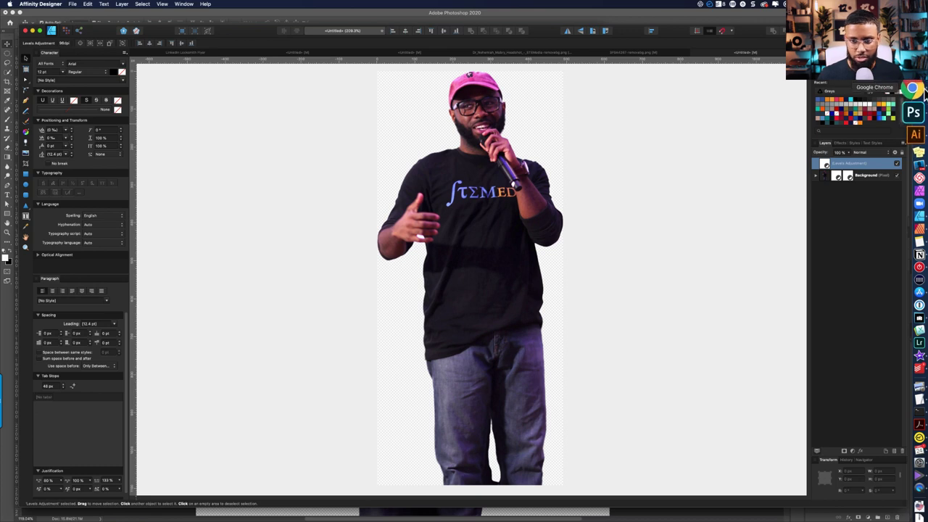
- Preview the Wix site from the editor tab and scroll through it
{"action": "left_click", "coordinate": [919, 90]}
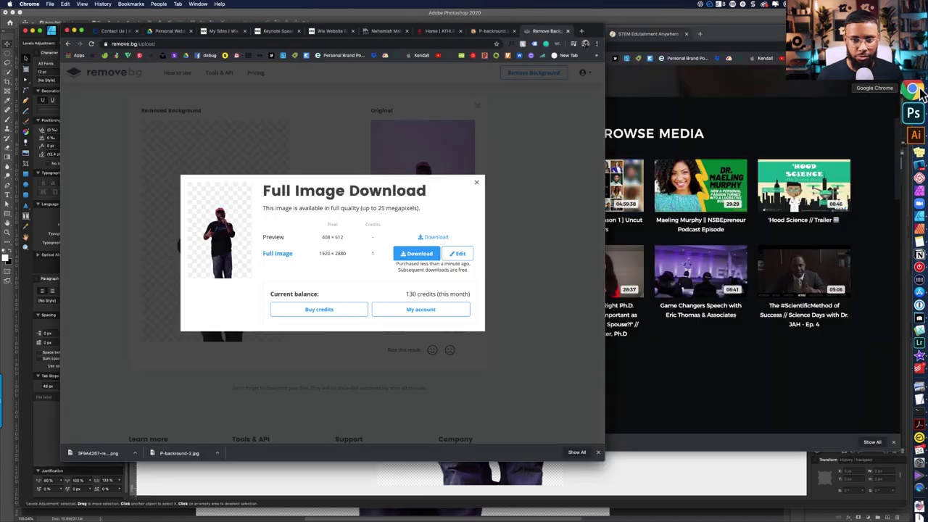
{"action": "left_click", "coordinate": [346, 32]}
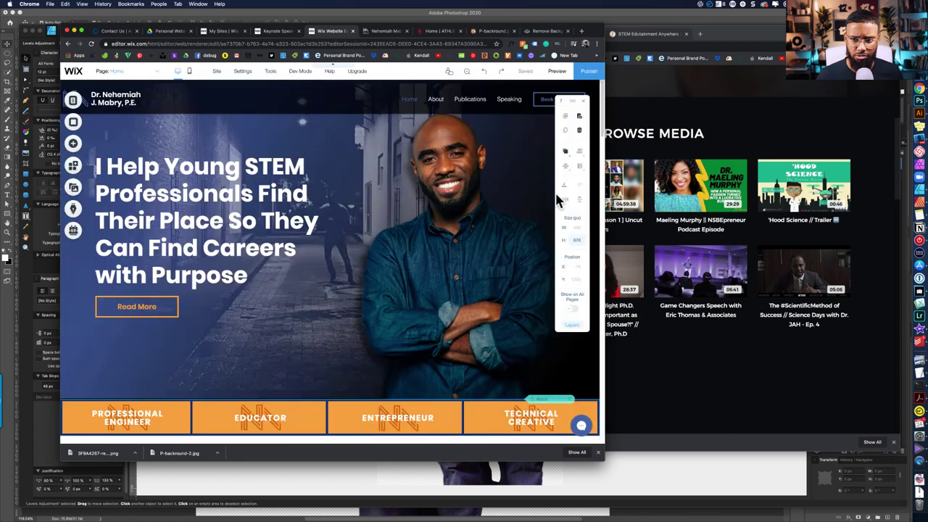
{"action": "left_click", "coordinate": [555, 72]}
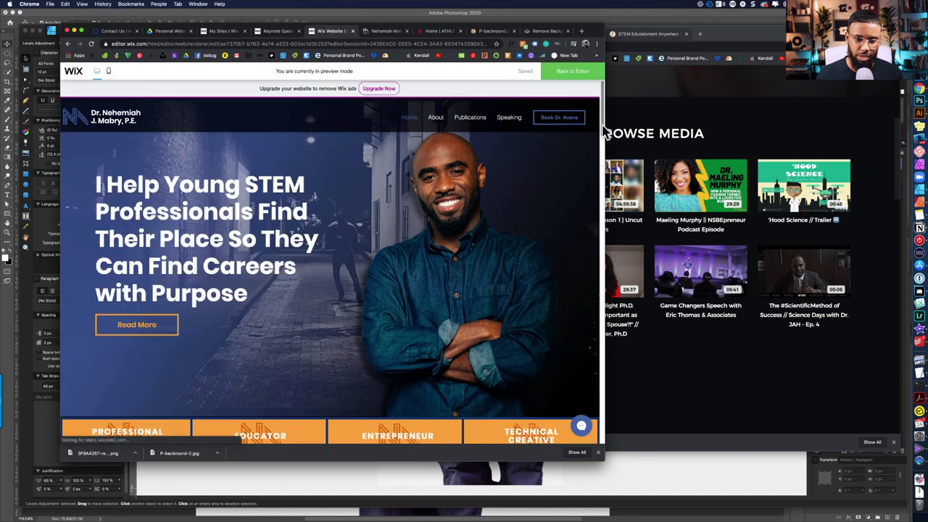
{"action": "scroll", "coordinate": [602, 131], "scroll_direction": "down", "scroll_amount": 3}
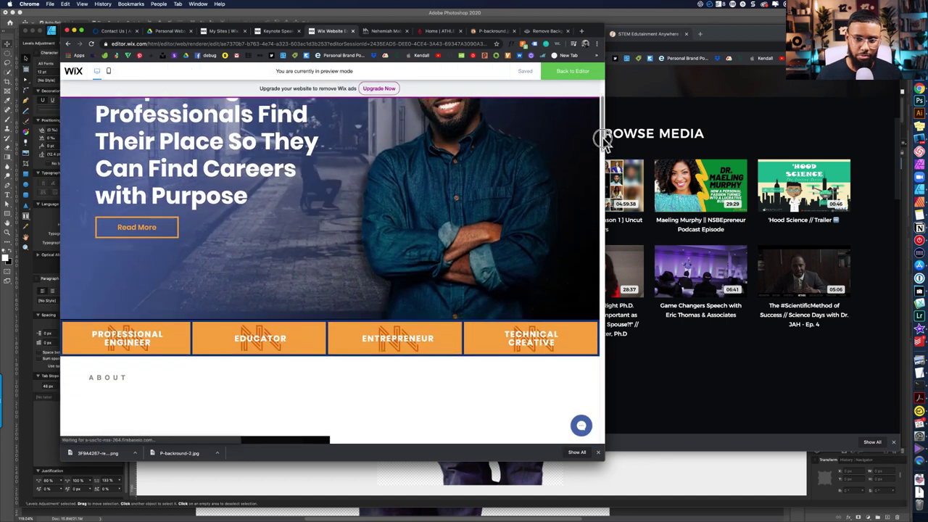
{"action": "scroll", "coordinate": [602, 132], "scroll_direction": "up", "scroll_amount": 2}
{"action": "scroll", "coordinate": [601, 132], "scroll_direction": "up", "scroll_amount": 2}
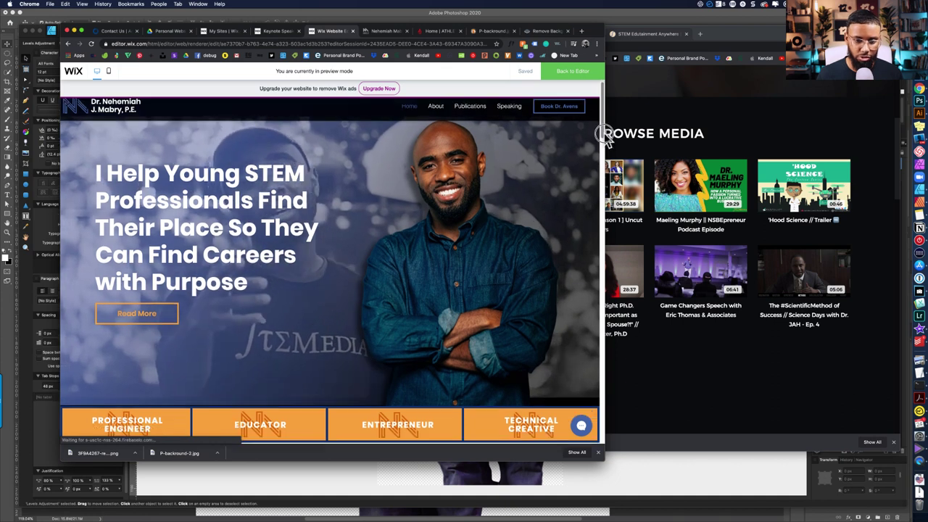
{"action": "scroll", "coordinate": [601, 145], "scroll_direction": "down", "scroll_amount": 5}
{"action": "scroll", "coordinate": [598, 182], "scroll_direction": "up", "scroll_amount": 5}
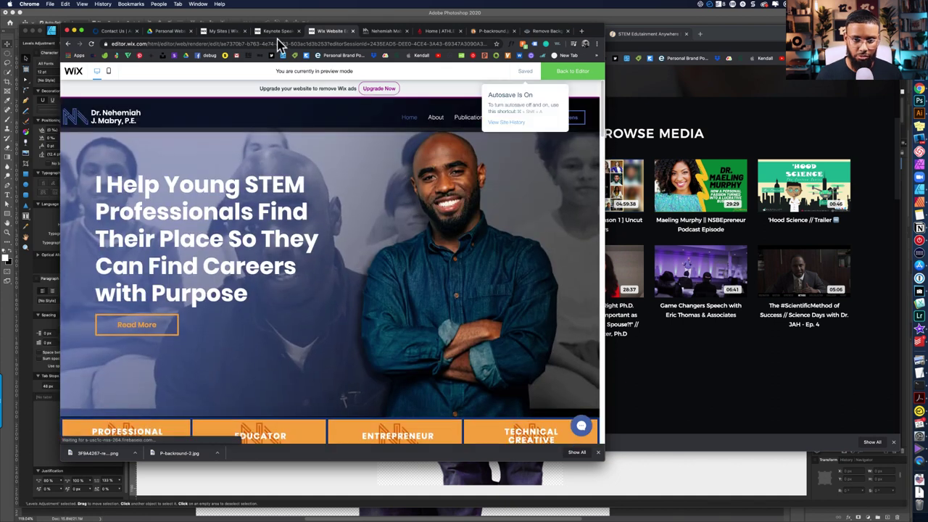
- Compare with the original speaker template tab, then return to the site preview
{"action": "left_click", "coordinate": [277, 32]}
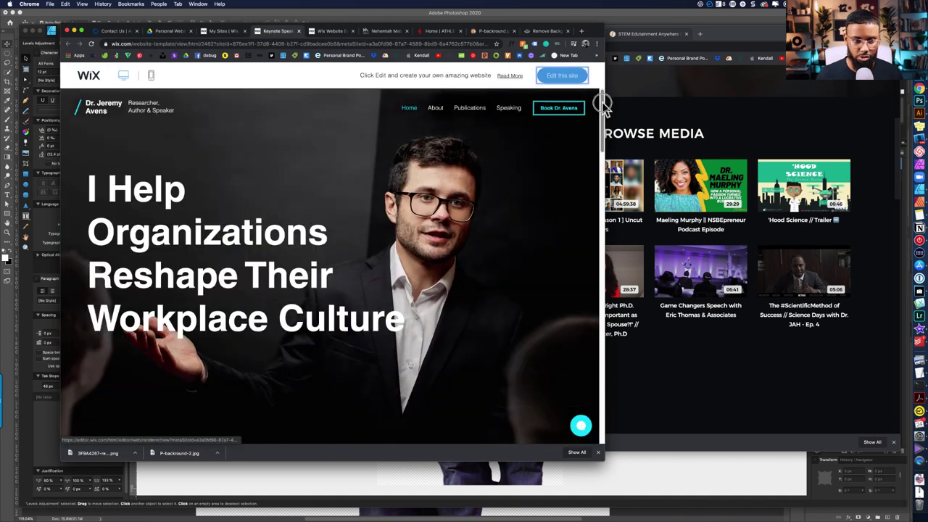
{"action": "scroll", "coordinate": [602, 109], "scroll_direction": "down", "scroll_amount": 5}
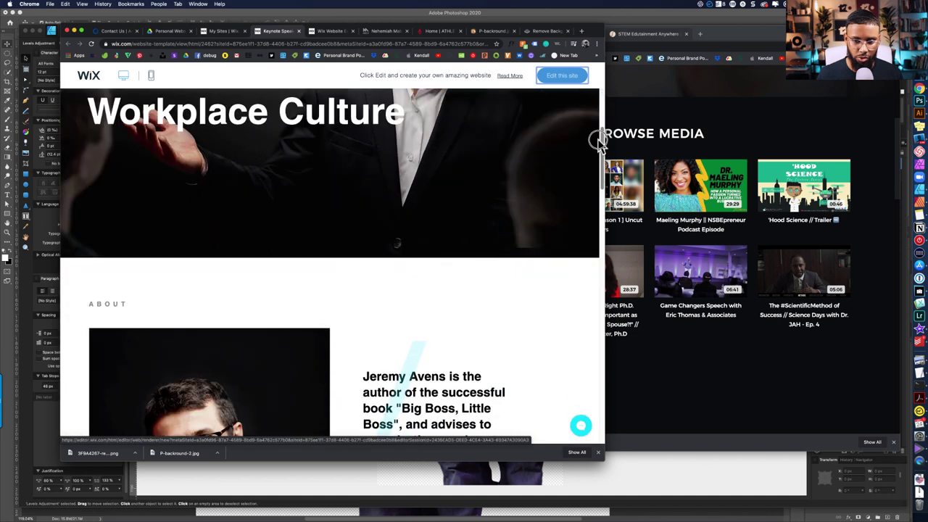
{"action": "left_click_drag", "start_coordinate": [598, 141], "coordinate": [594, 85]}
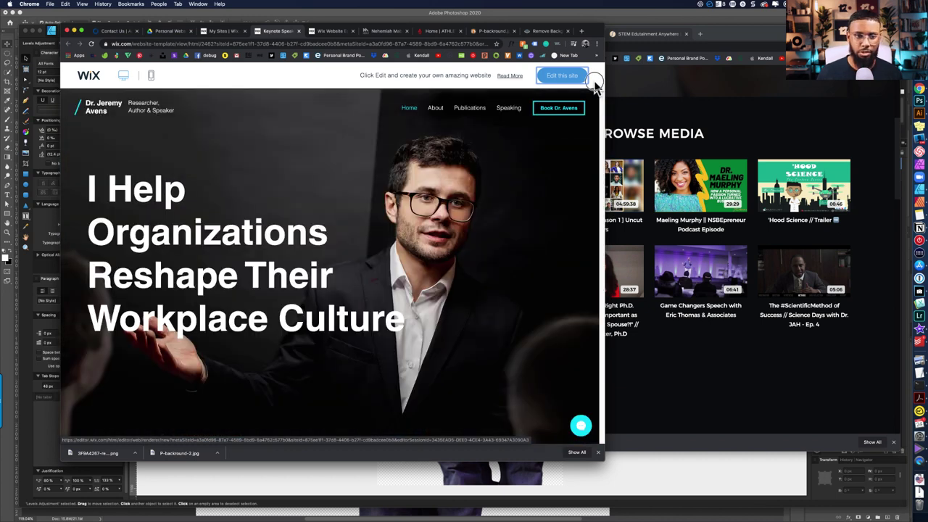
{"action": "mouse_move", "coordinate": [594, 86]}
{"action": "left_mouse_down"}
{"action": "mouse_move", "coordinate": [597, 124]}
{"action": "mouse_move", "coordinate": [600, 78]}
{"action": "left_mouse_up"}
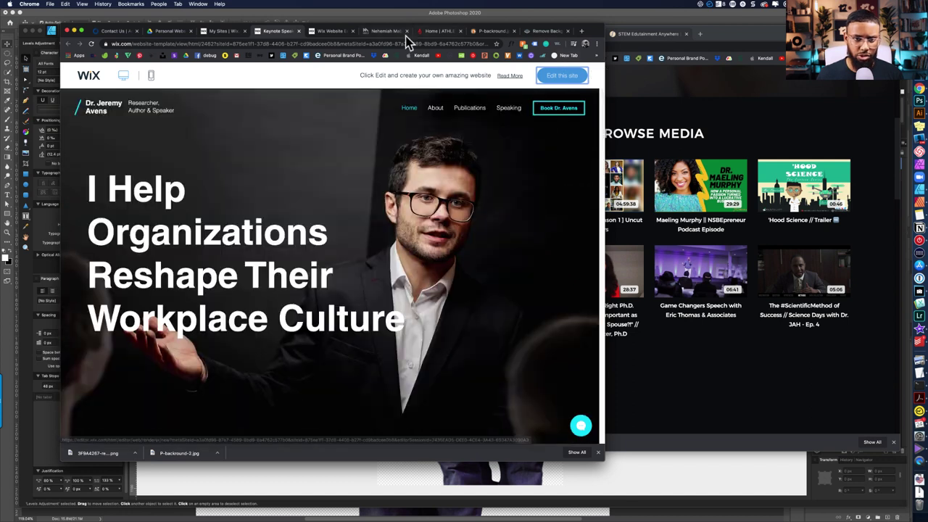
{"action": "left_click", "coordinate": [325, 32]}
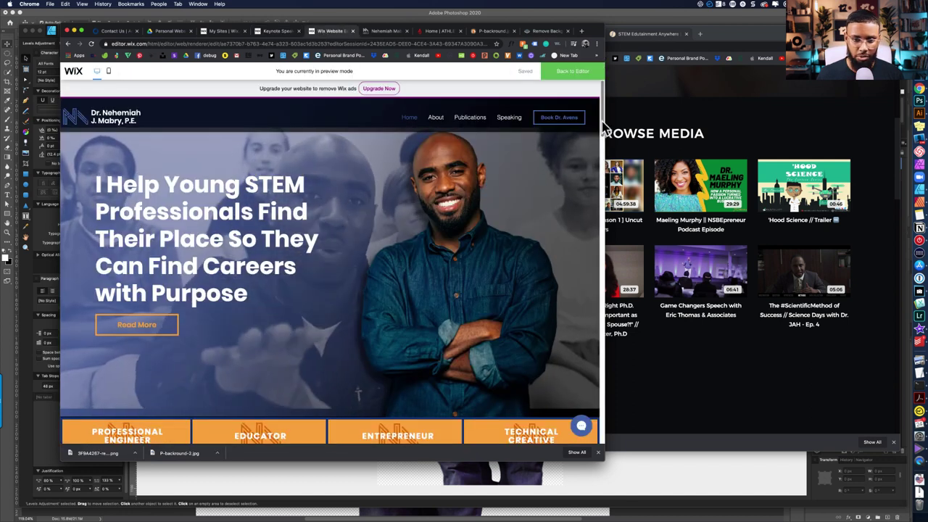
- Return to editing, select the About portrait, and dismiss the site-published confirmation
{"action": "left_click_drag", "start_coordinate": [600, 121], "coordinate": [601, 171]}
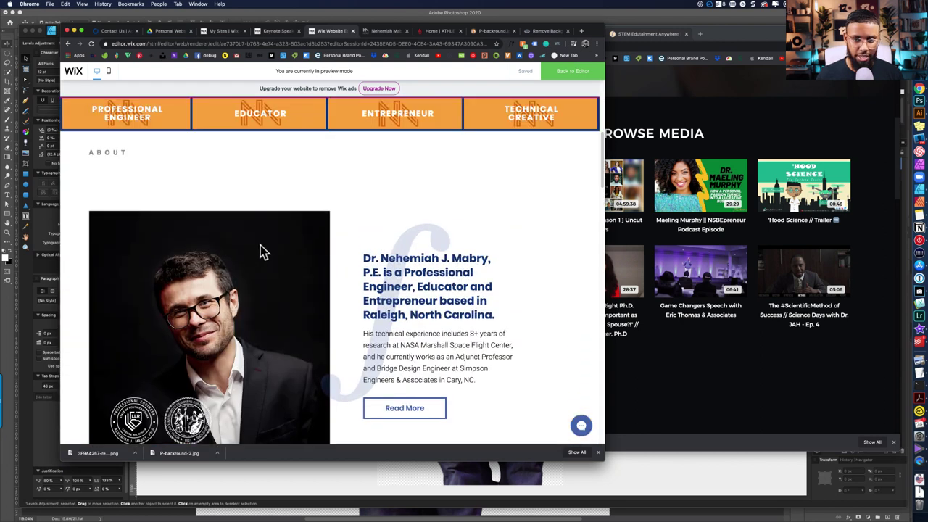
{"action": "scroll", "coordinate": [260, 246], "scroll_direction": "down", "scroll_amount": 2}
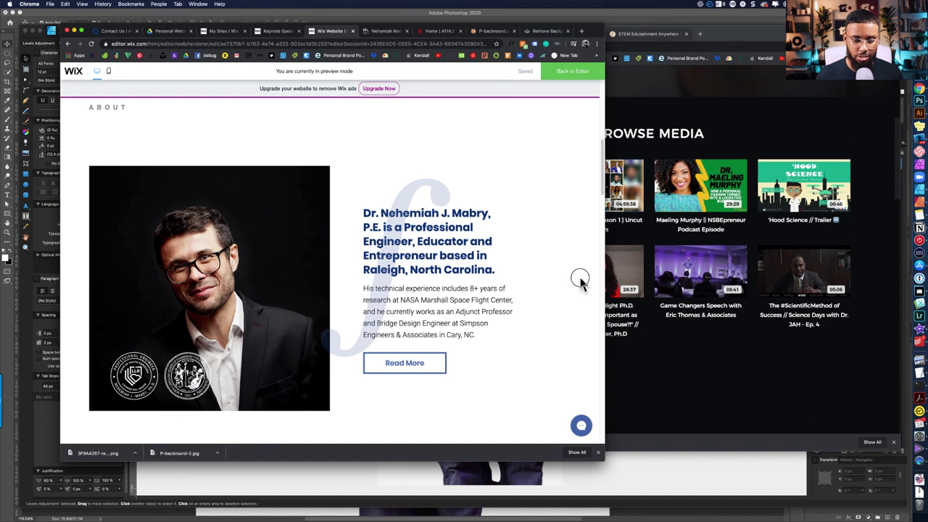
{"action": "left_click", "coordinate": [573, 71]}
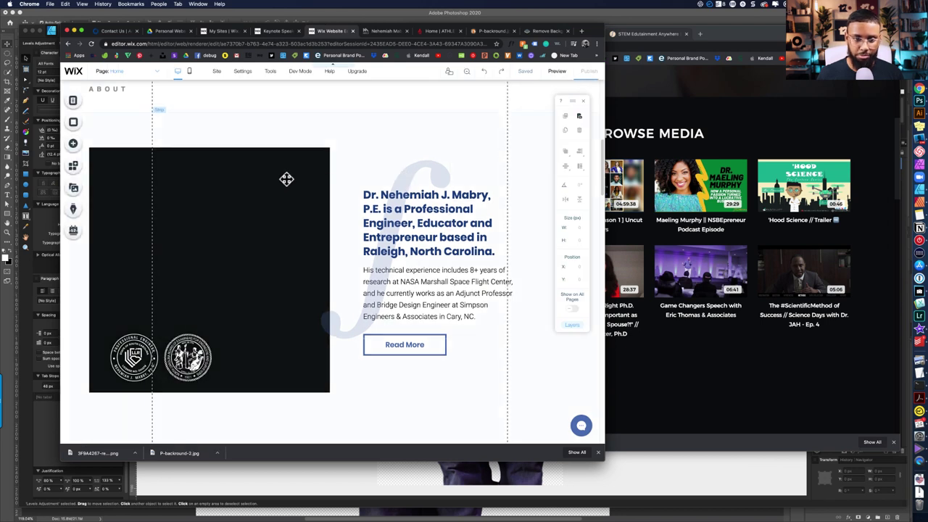
{"action": "left_click", "coordinate": [243, 180]}
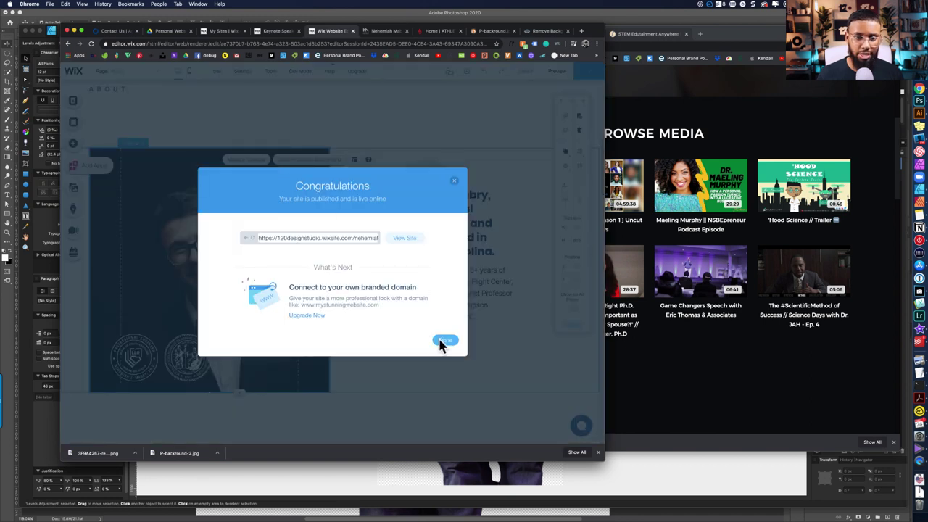
{"action": "left_click", "coordinate": [443, 341]}
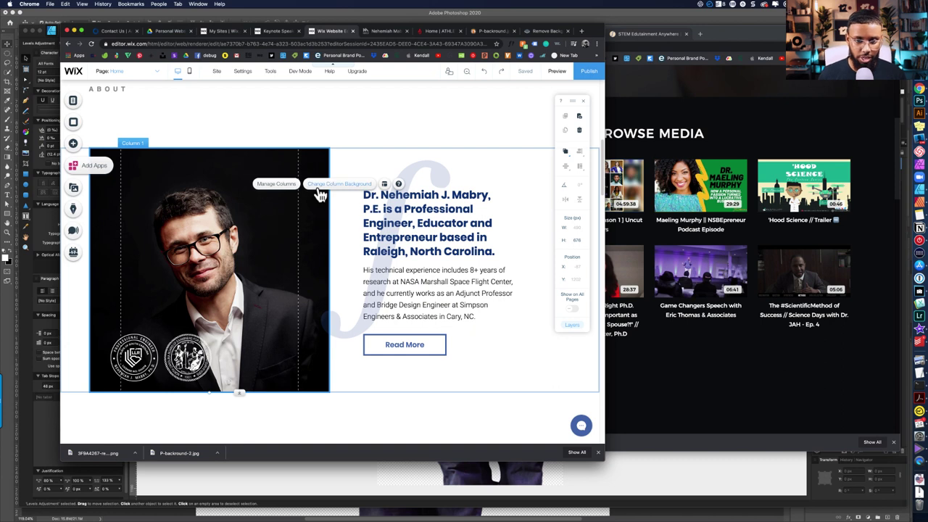
- Choose an image for the portrait column's background and start an upload from the computer
{"action": "left_click", "coordinate": [309, 218]}
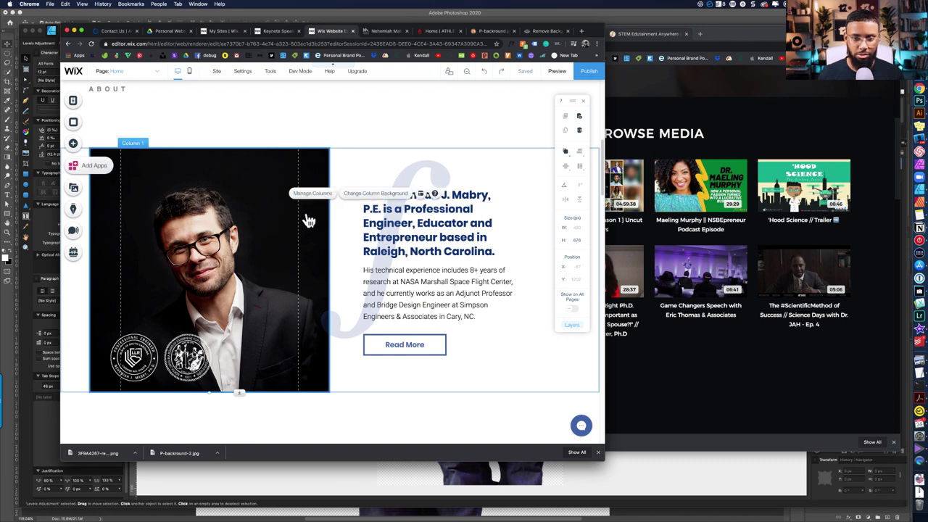
{"action": "left_click", "coordinate": [370, 196]}
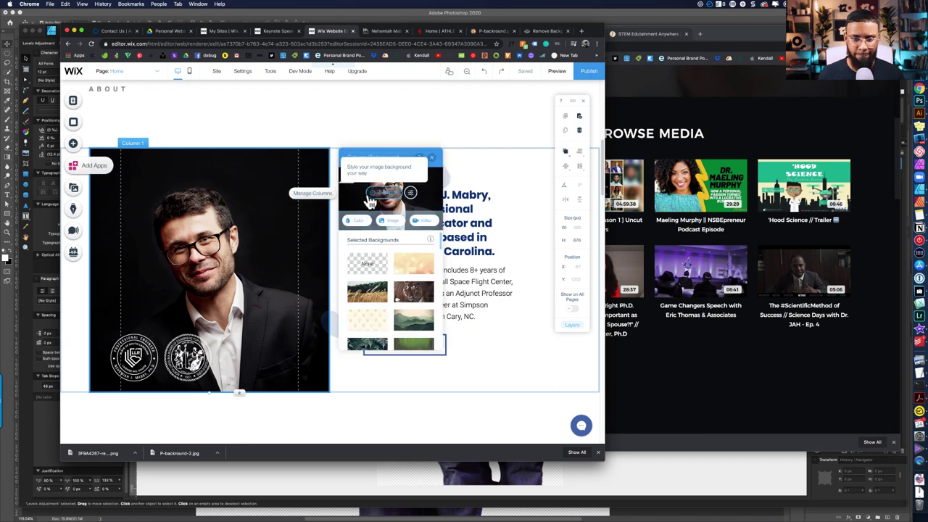
{"action": "left_click", "coordinate": [398, 221]}
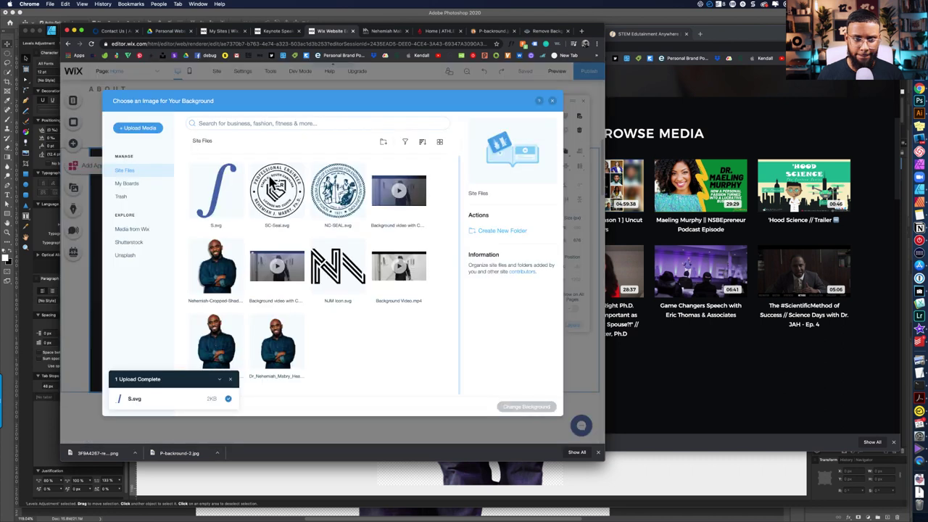
{"action": "left_click", "coordinate": [139, 128]}
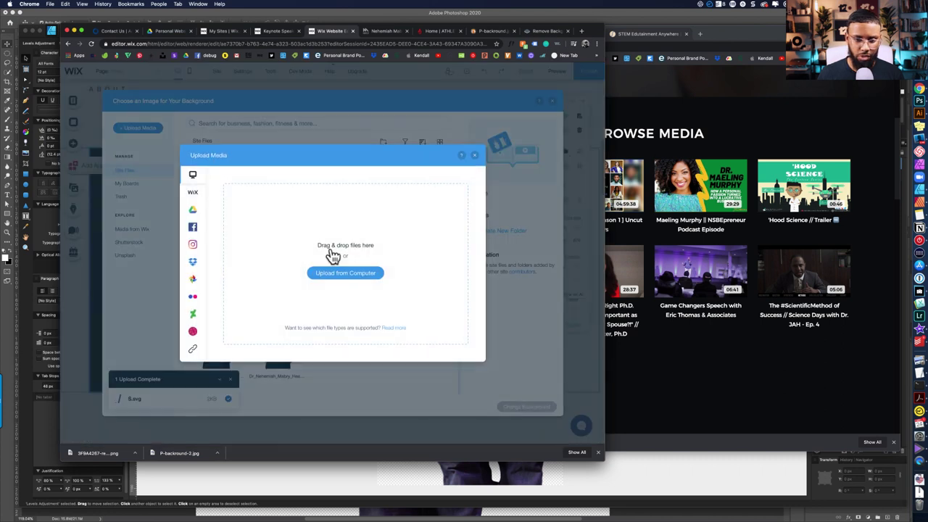
{"action": "left_click", "coordinate": [372, 274]}
- Upload P-backround-2.jpg and apply it as the column background
{"action": "left_click", "coordinate": [322, 94]}
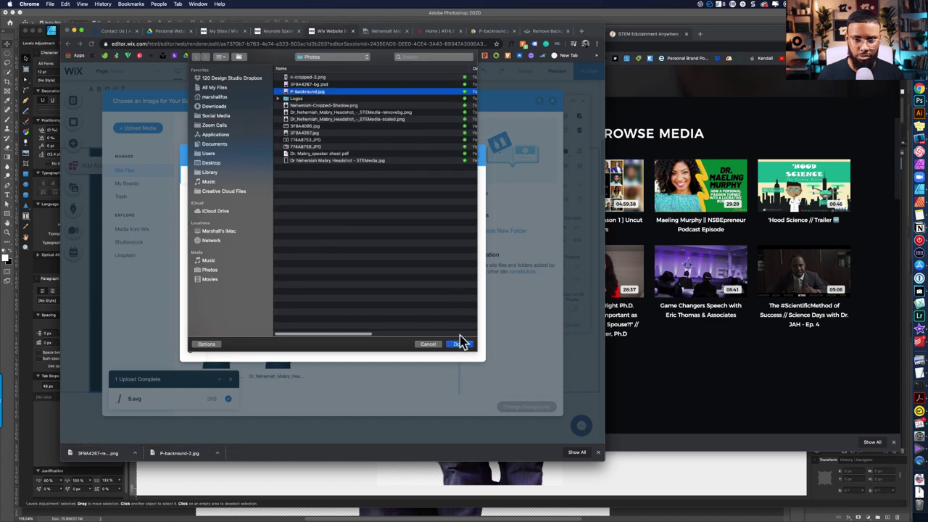
{"action": "scroll", "coordinate": [422, 278], "scroll_direction": "right", "scroll_amount": 5}
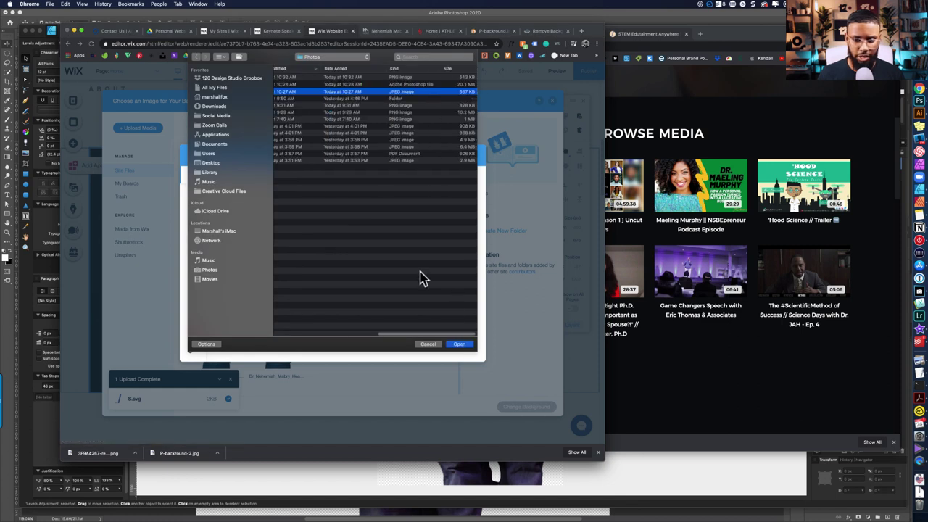
{"action": "left_click", "coordinate": [332, 57]}
{"action": "left_click", "coordinate": [332, 64]}
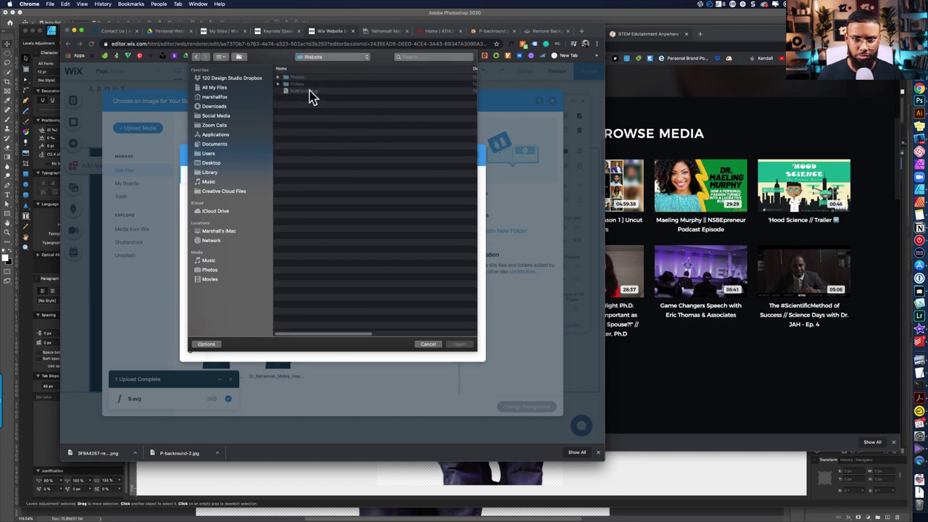
{"action": "double_click", "coordinate": [304, 85]}
{"action": "left_click", "coordinate": [300, 84]}
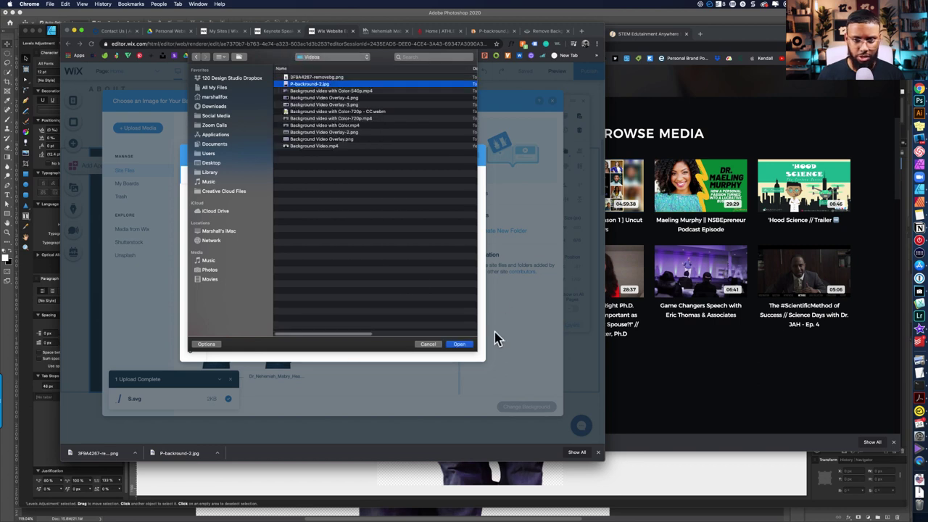
{"action": "scroll", "coordinate": [403, 276], "scroll_direction": "right", "scroll_amount": 3}
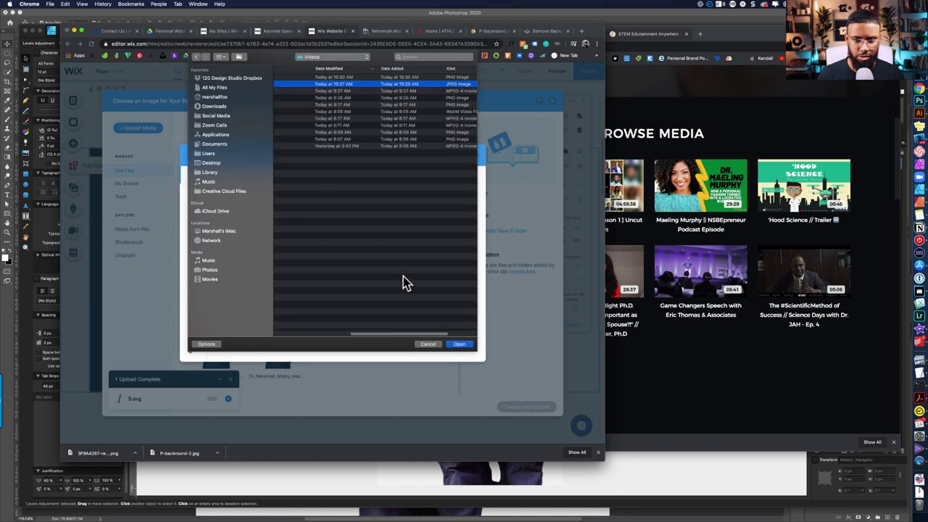
{"action": "left_click", "coordinate": [453, 345]}
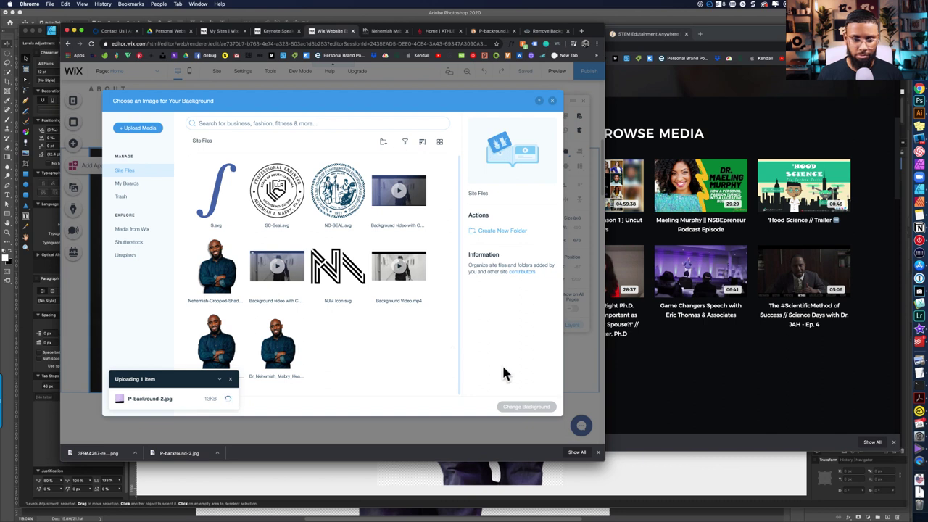
{"action": "left_click", "coordinate": [533, 409]}
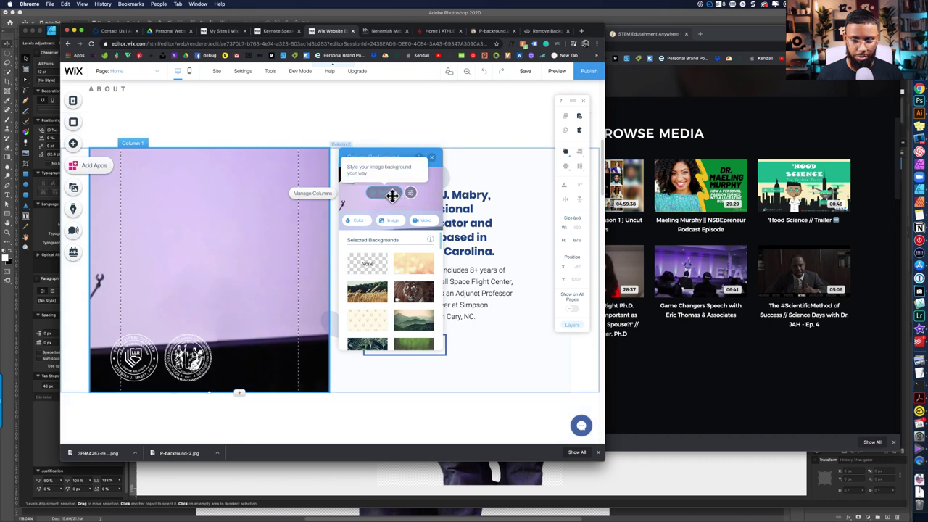
- Set the purple background to Parallax and upload n-cropped-2.png from the Website folder to Site Files
{"action": "left_click", "coordinate": [392, 192]}
{"action": "left_click", "coordinate": [403, 291]}
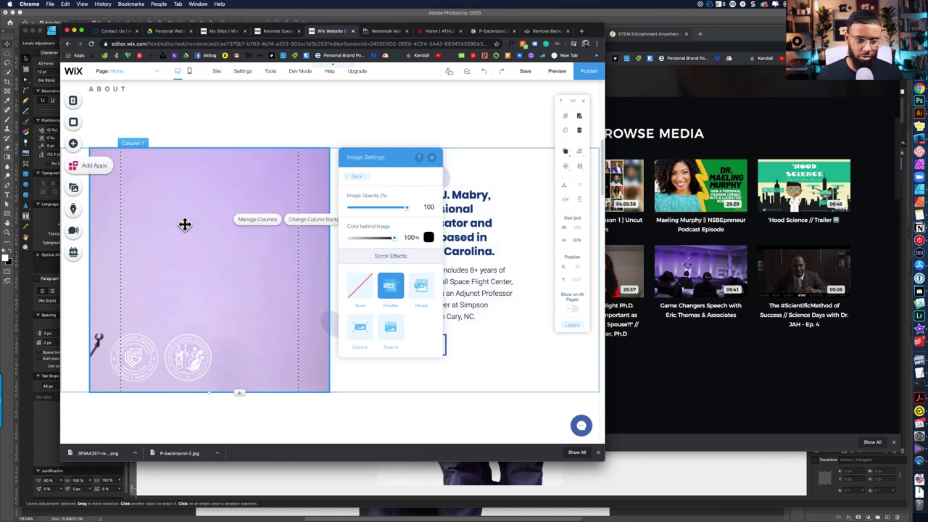
{"action": "left_click", "coordinate": [74, 145]}
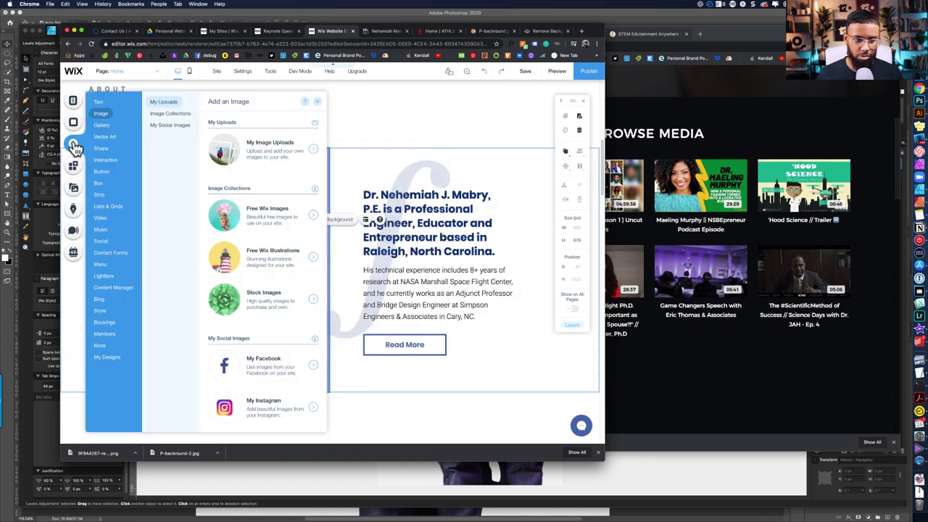
{"action": "left_click", "coordinate": [73, 187]}
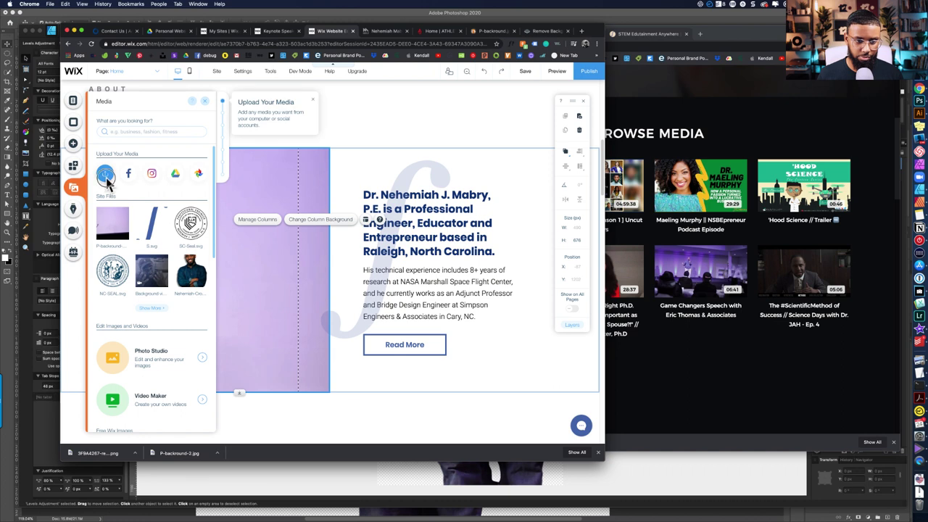
{"action": "left_click", "coordinate": [105, 174]}
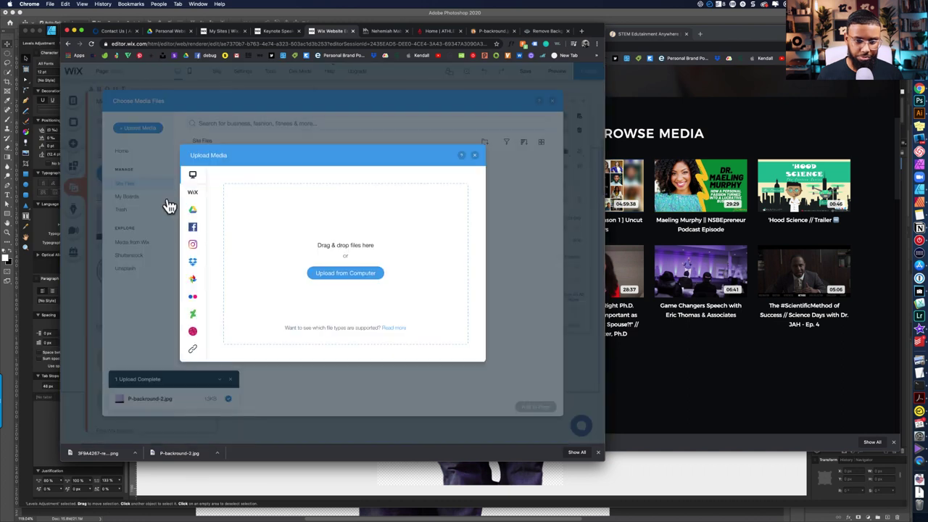
{"action": "left_click", "coordinate": [342, 274]}
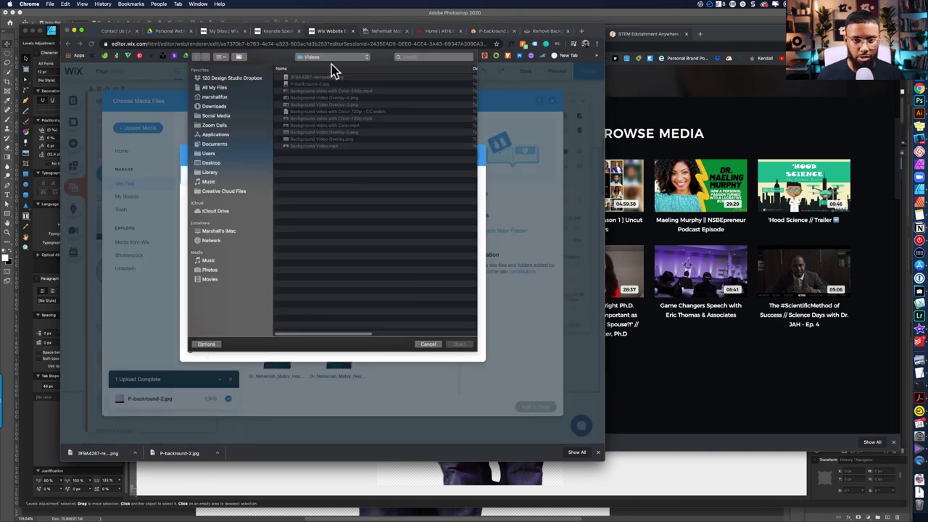
{"action": "left_click", "coordinate": [332, 59]}
{"action": "left_click", "coordinate": [332, 77]}
{"action": "left_click", "coordinate": [304, 79]}
{"action": "left_click", "coordinate": [458, 343]}
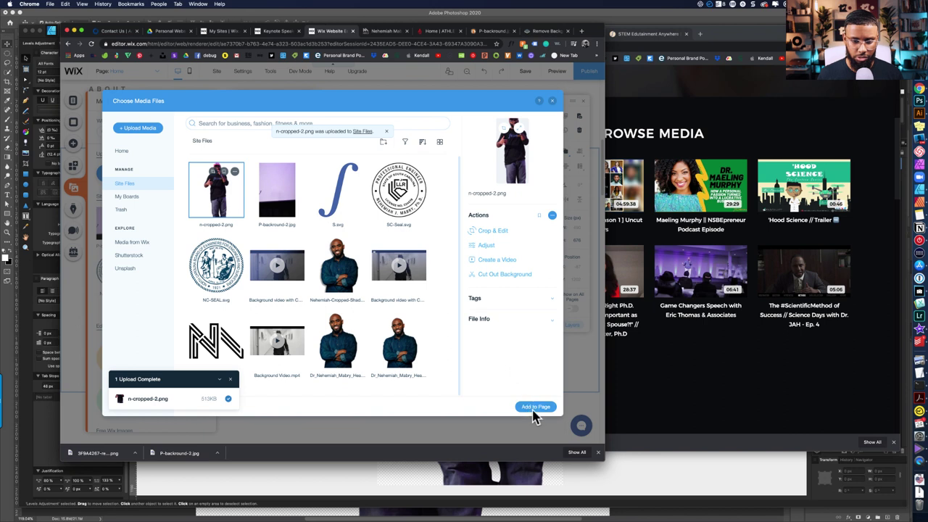
- Place n-cropped-2.png on the purple column, crop its bottom, and enlarge it to about 422 × 600 px
{"action": "left_click", "coordinate": [527, 408]}
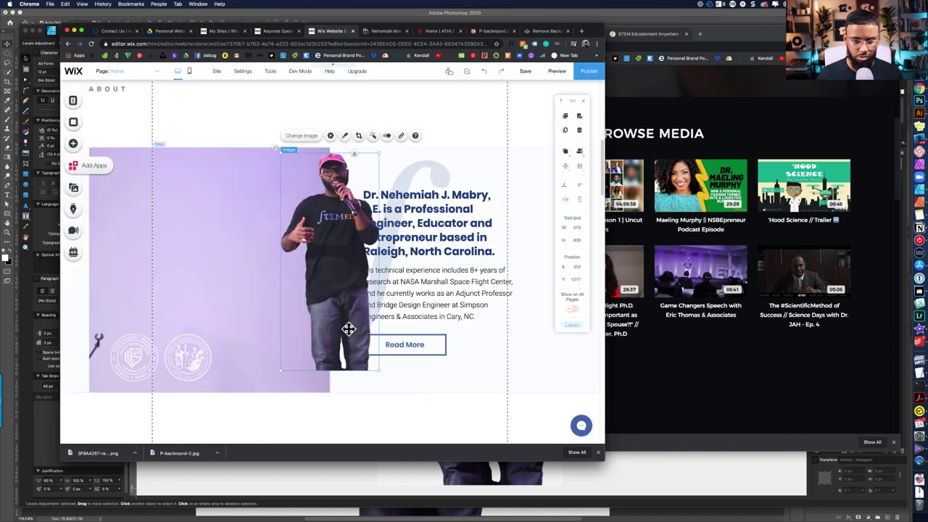
{"action": "left_click_drag", "start_coordinate": [328, 293], "coordinate": [178, 322]}
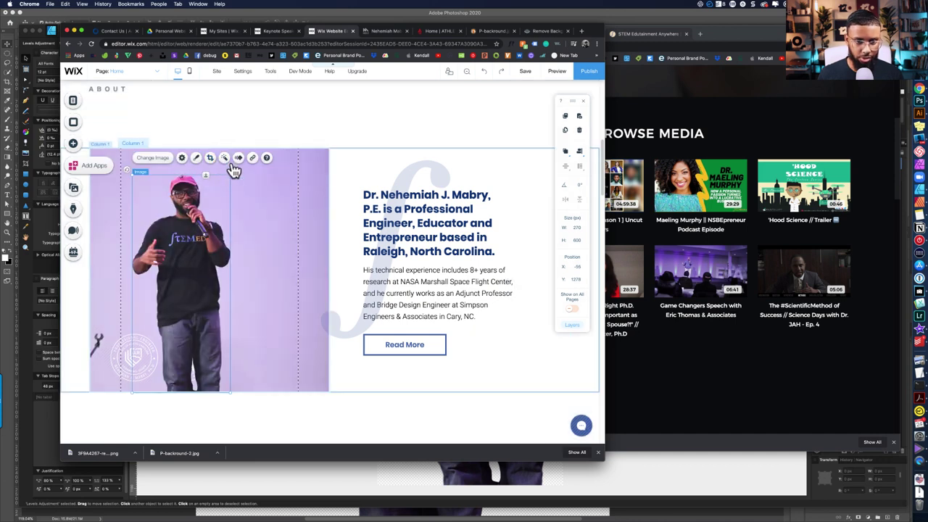
{"action": "left_click", "coordinate": [210, 159]}
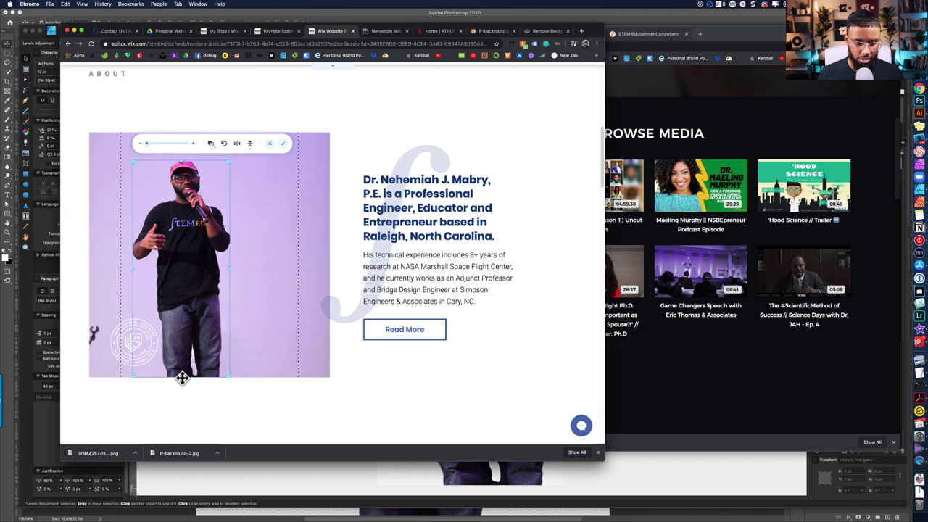
{"action": "left_click_drag", "start_coordinate": [181, 377], "coordinate": [202, 298]}
{"action": "left_click", "coordinate": [283, 143]}
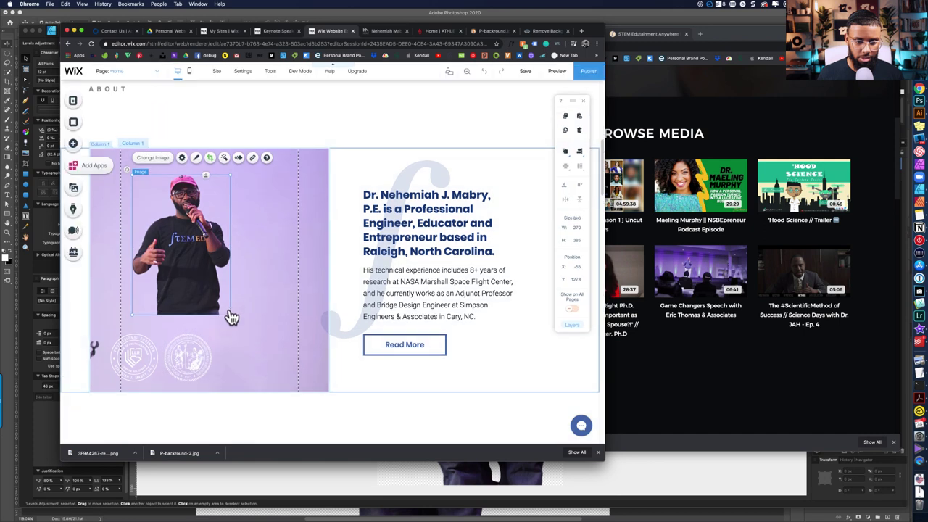
{"action": "left_click_drag", "start_coordinate": [232, 321], "coordinate": [281, 391]}
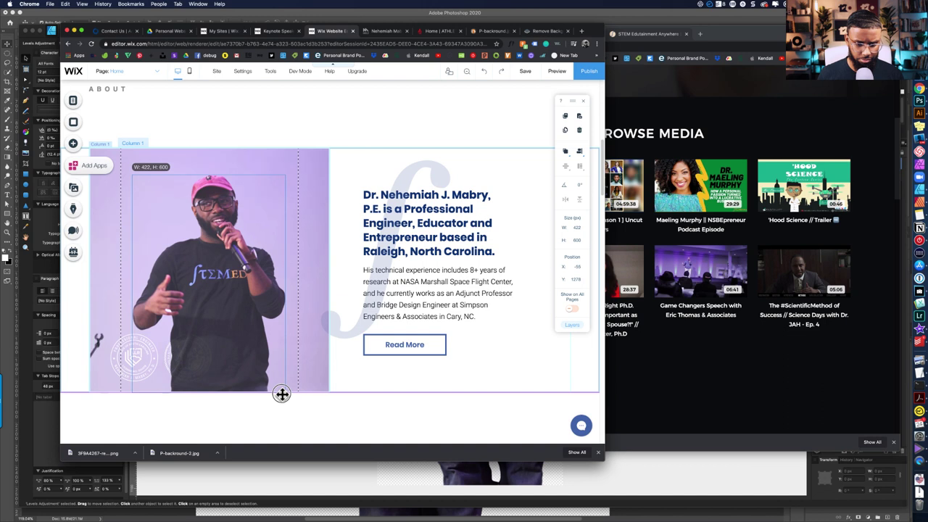
{"action": "left_click", "coordinate": [324, 419]}
{"action": "left_click", "coordinate": [314, 396]}
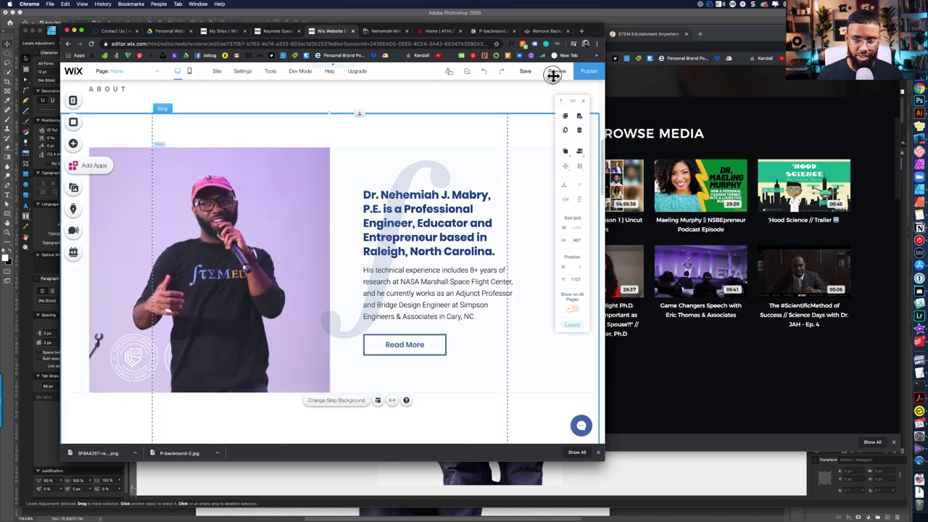
- Preview the About section's cutout over the purple background, then go to the Athletic Spa tab
{"action": "left_click", "coordinate": [553, 72]}
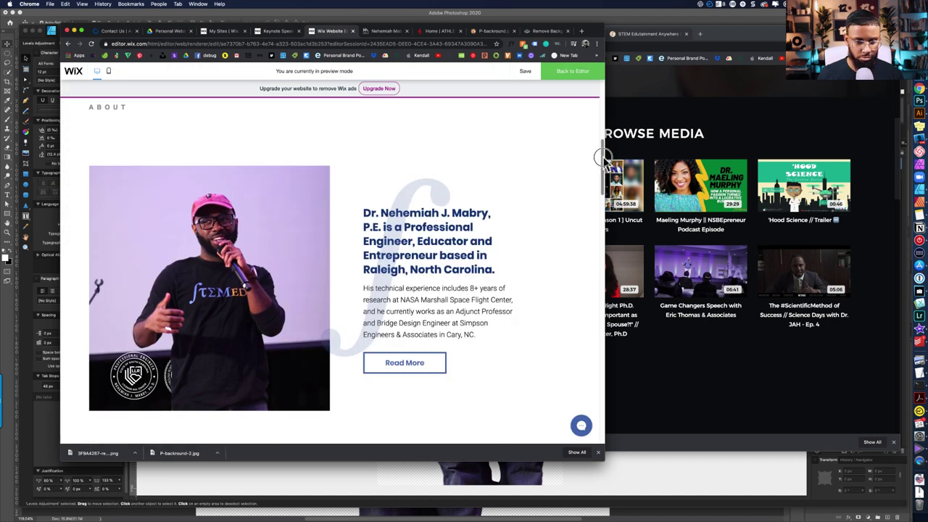
{"action": "mouse_move", "coordinate": [602, 160]}
{"action": "left_mouse_down"}
{"action": "mouse_move", "coordinate": [606, 145]}
{"action": "mouse_move", "coordinate": [602, 176]}
{"action": "mouse_move", "coordinate": [602, 154]}
{"action": "mouse_move", "coordinate": [602, 167]}
{"action": "left_mouse_up"}
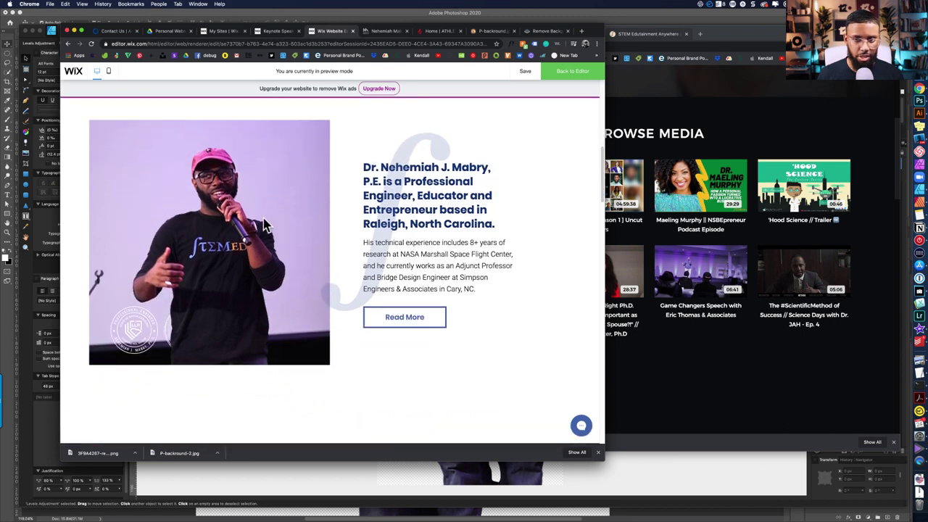
{"action": "left_click", "coordinate": [428, 32]}
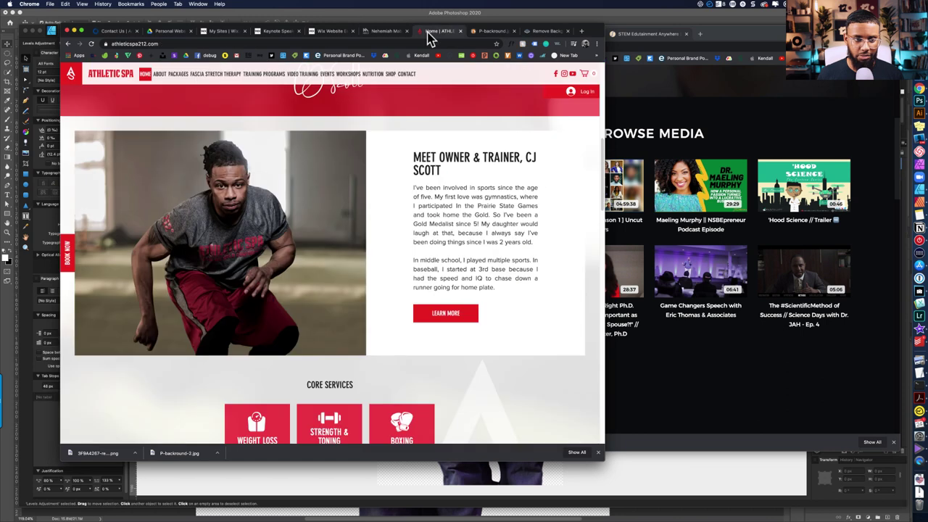
- Reload the Athletic Spa site, then close its tab to return to Squoosh
{"action": "left_click", "coordinate": [91, 44]}
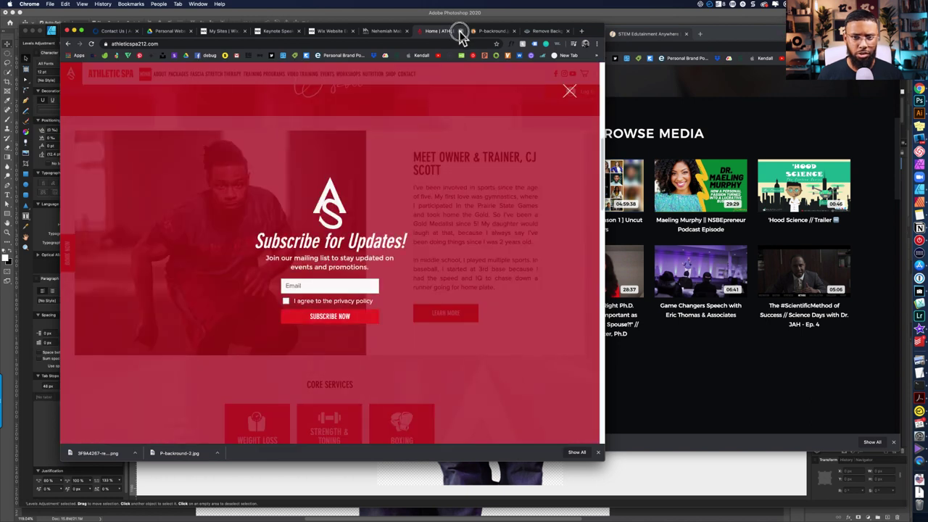
{"action": "left_click", "coordinate": [459, 32]}
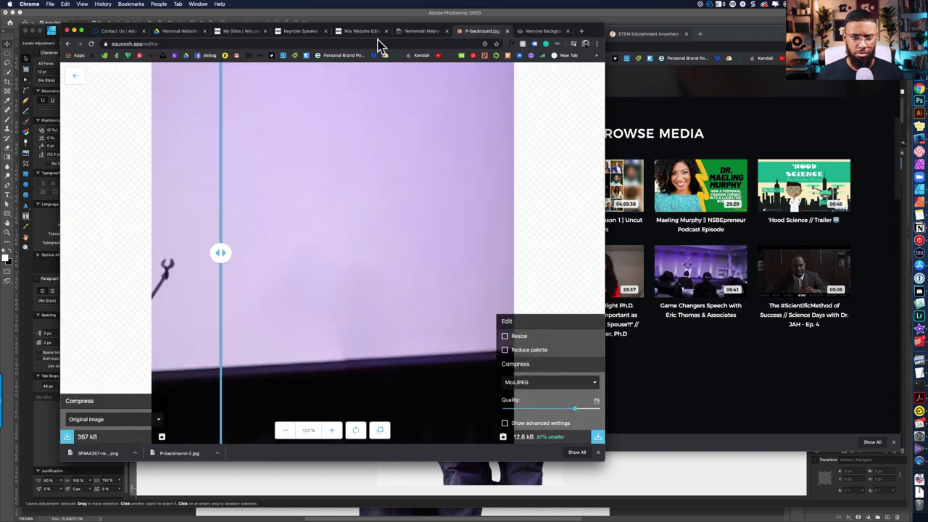
- Return to the Wix preview and scroll to the About section's speaker cutout and bio
{"action": "left_click", "coordinate": [368, 31]}
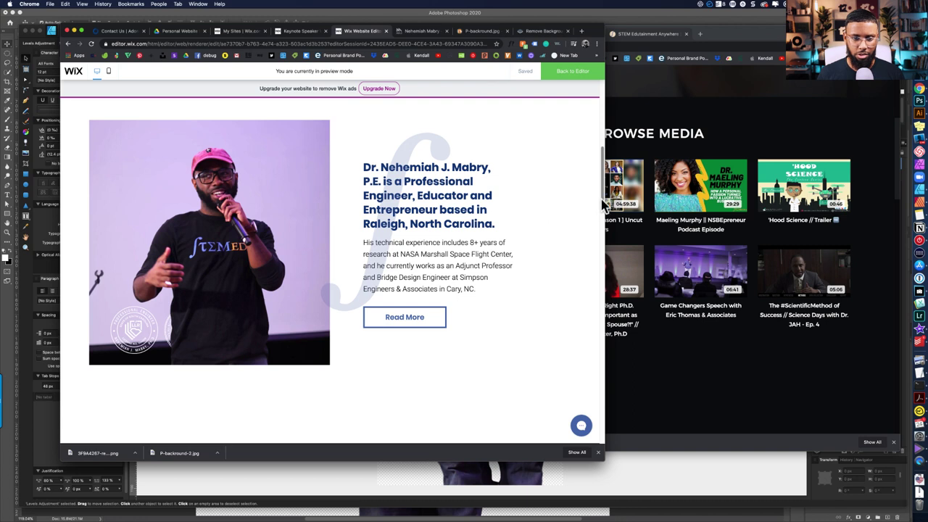
{"action": "scroll", "coordinate": [600, 190], "scroll_direction": "up", "scroll_amount": 2}
{"action": "scroll", "coordinate": [600, 190], "scroll_direction": "down", "scroll_amount": 2}
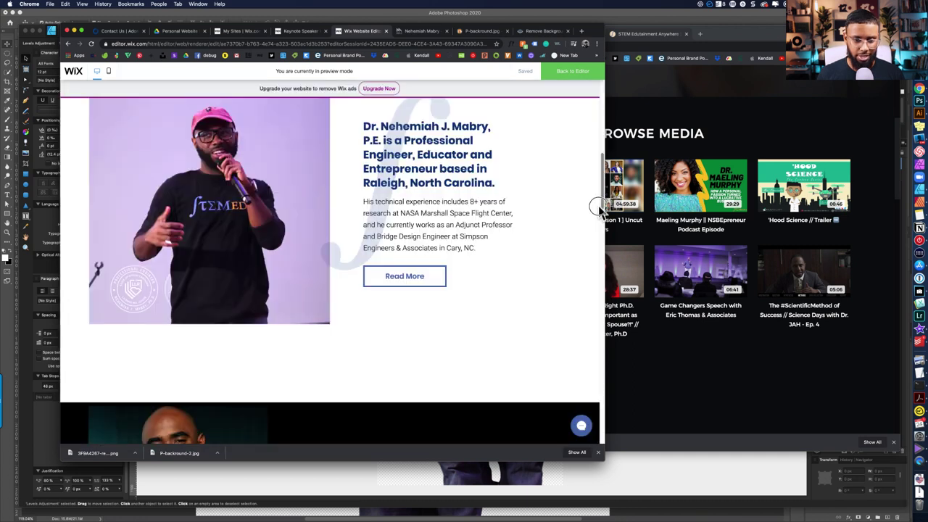
{"action": "scroll", "coordinate": [599, 198], "scroll_direction": "up", "scroll_amount": 1}
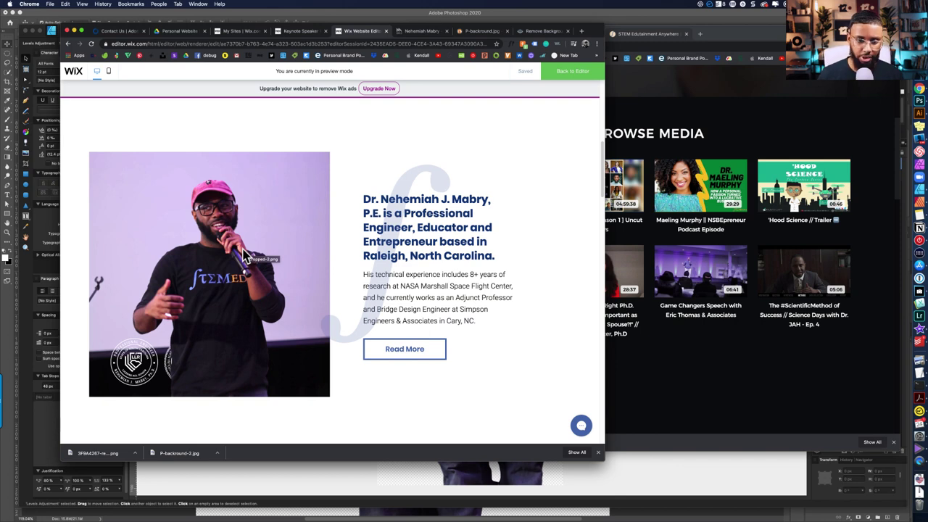
{"action": "scroll", "coordinate": [243, 252], "scroll_direction": "down", "scroll_amount": 1}
{"action": "scroll", "coordinate": [243, 250], "scroll_direction": "up", "scroll_amount": 2}
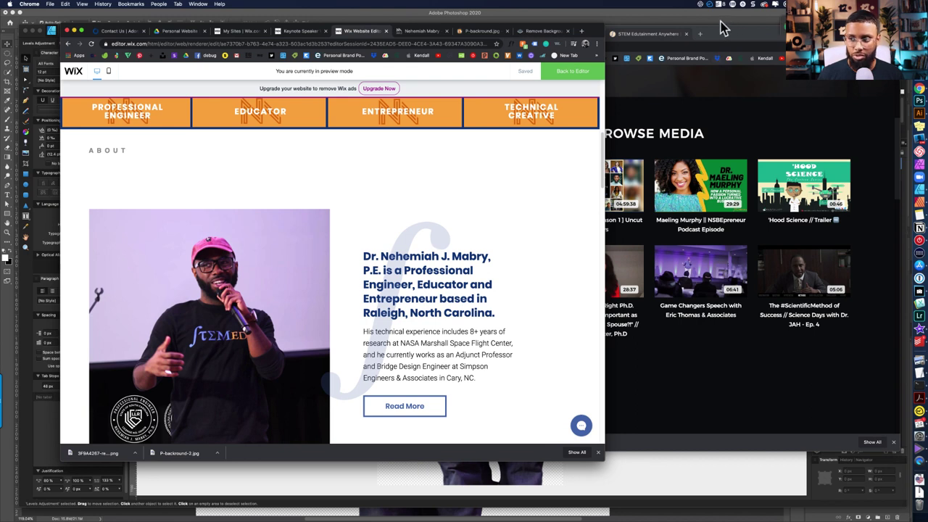
- Open 3F9A4267-bg.psd in Photoshop from the recent files list
{"action": "left_click", "coordinate": [917, 106]}
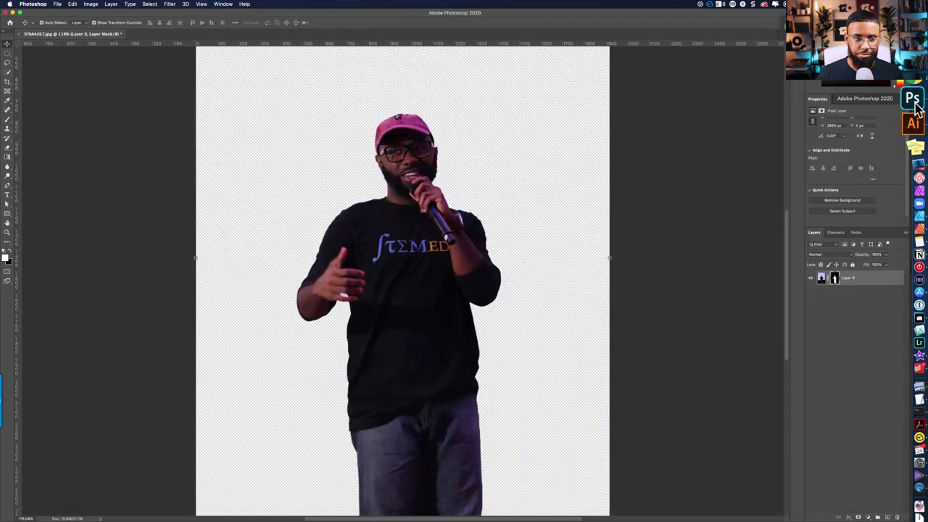
{"action": "left_click", "coordinate": [56, 4]}
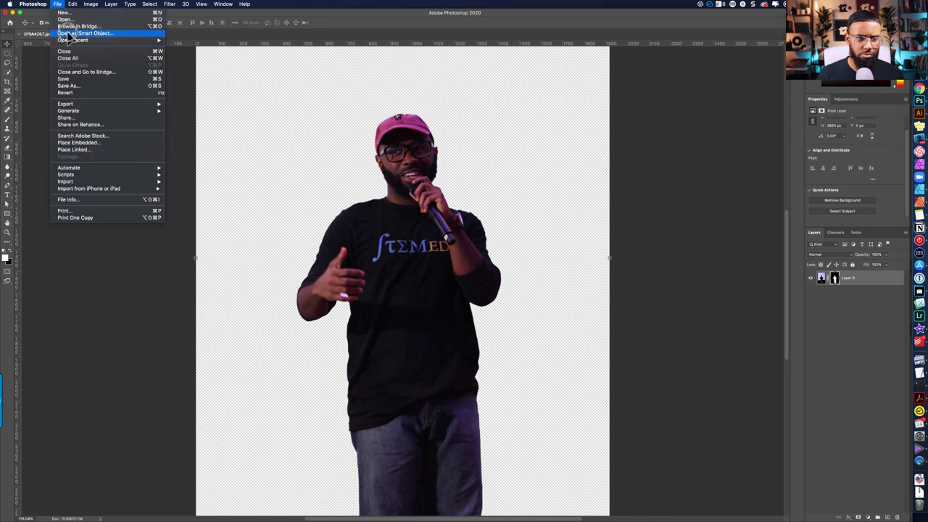
{"action": "mouse_move", "coordinate": [70, 40]}
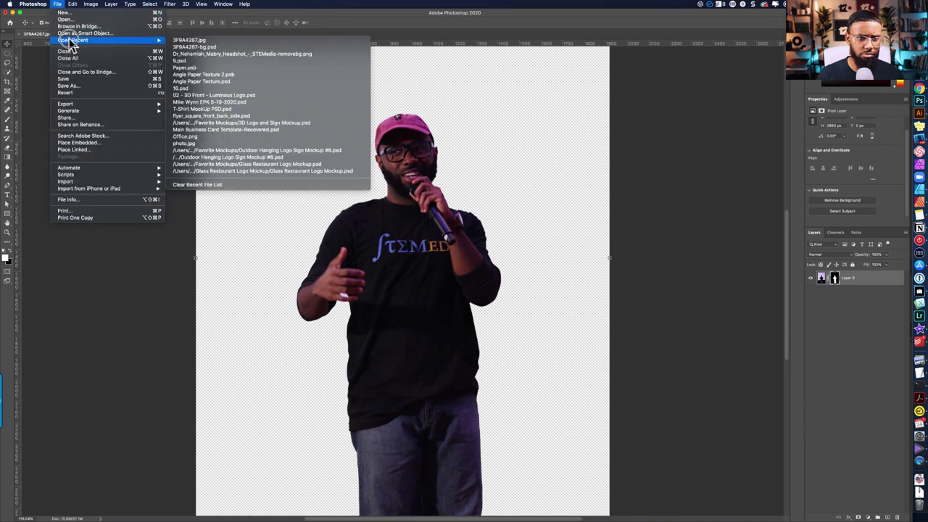
{"action": "left_click", "coordinate": [178, 48]}
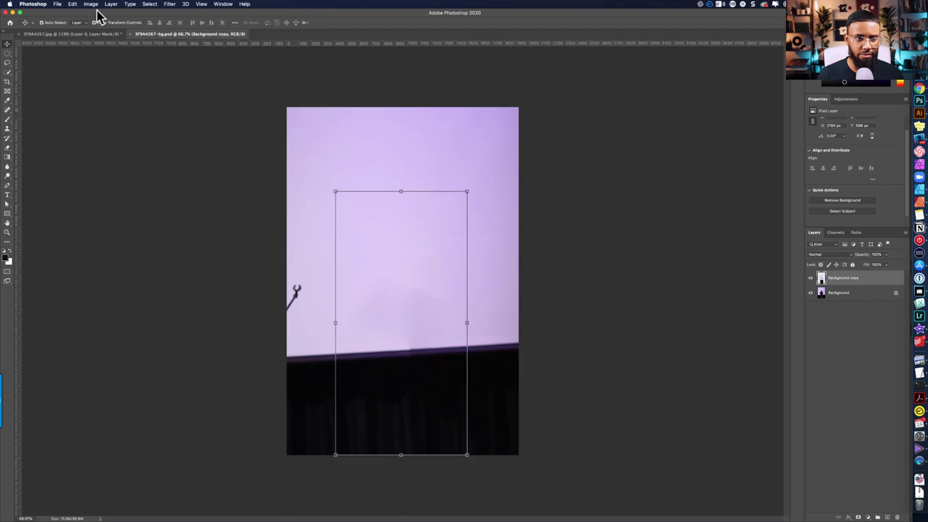
- Widen the canvas to 2500 px and select the Background layer
{"action": "left_click", "coordinate": [91, 4]}
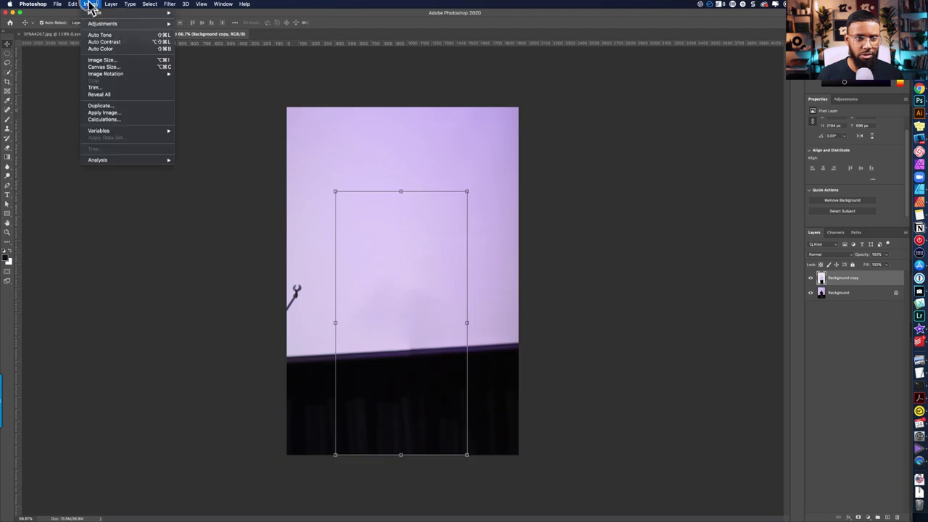
{"action": "left_click", "coordinate": [104, 67]}
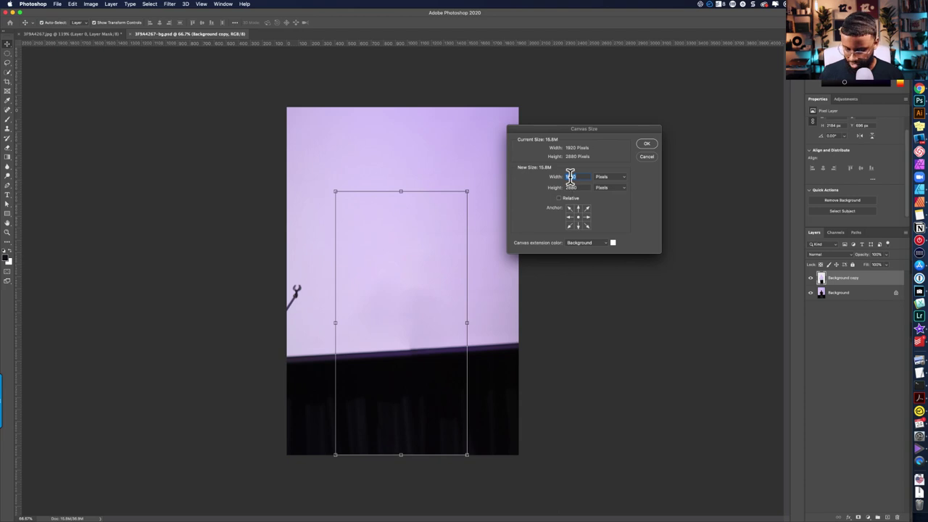
{"action": "type", "text": "5120"}
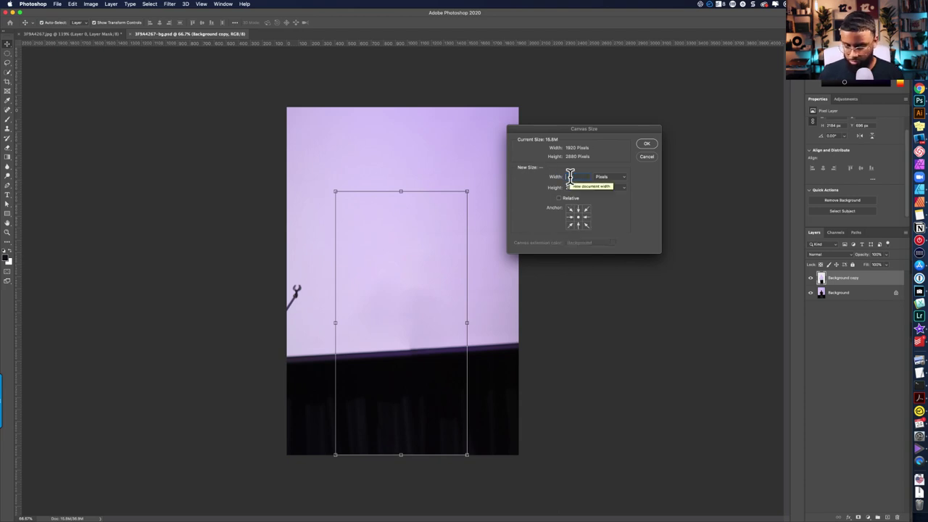
{"action": "type", "text": "2500"}
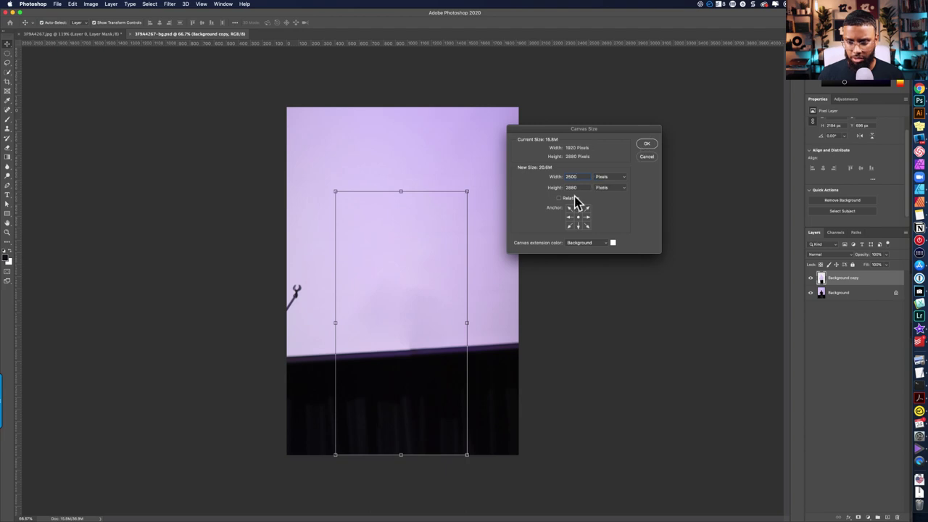
{"action": "left_click", "coordinate": [646, 144]}
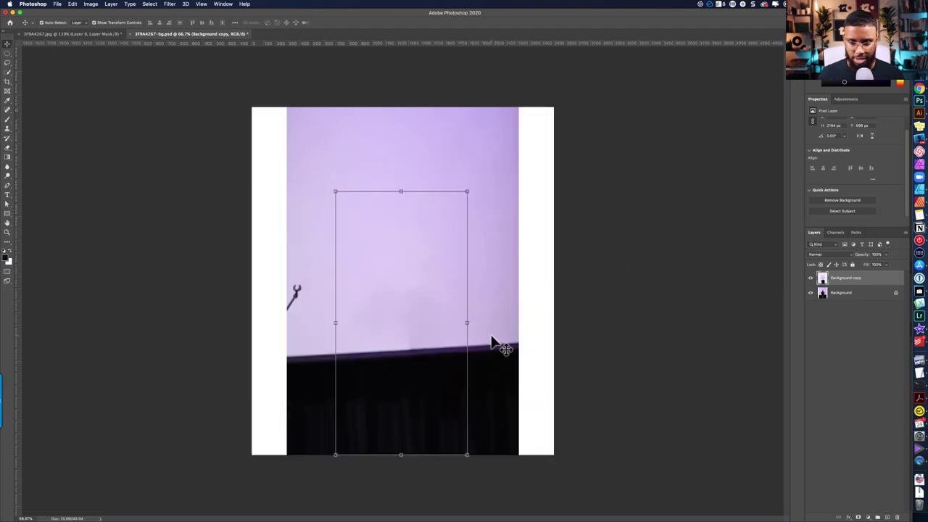
{"action": "left_click", "coordinate": [833, 295]}
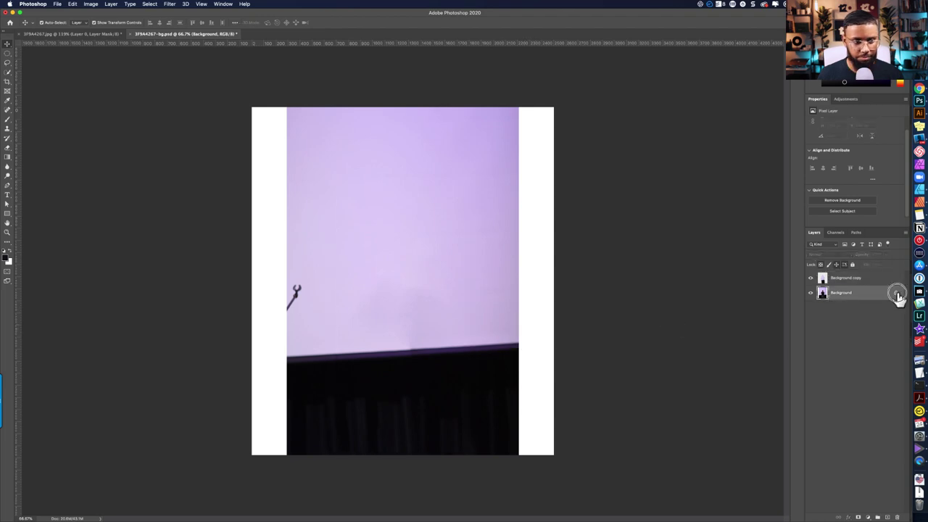
- Unlock the Background layer and clone-stamp the purple wall and stage edge into both white margins
{"action": "left_click", "coordinate": [895, 293]}
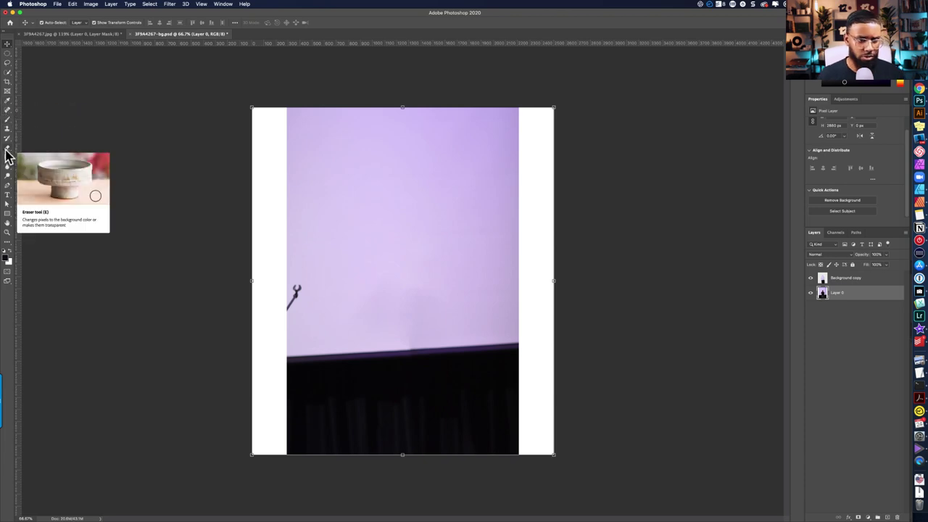
{"action": "left_click", "coordinate": [7, 128]}
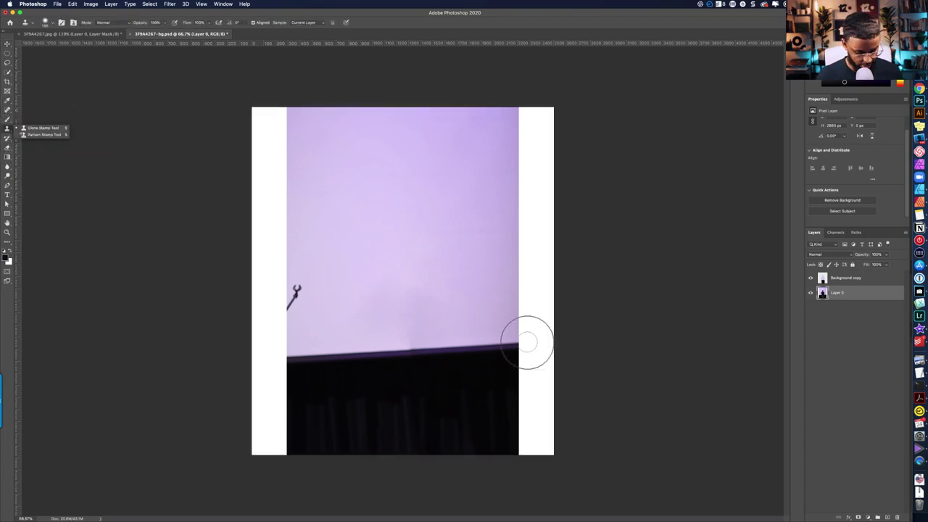
{"action": "scroll", "coordinate": [514, 344], "scroll_direction": "up", "scroll_amount": 2}
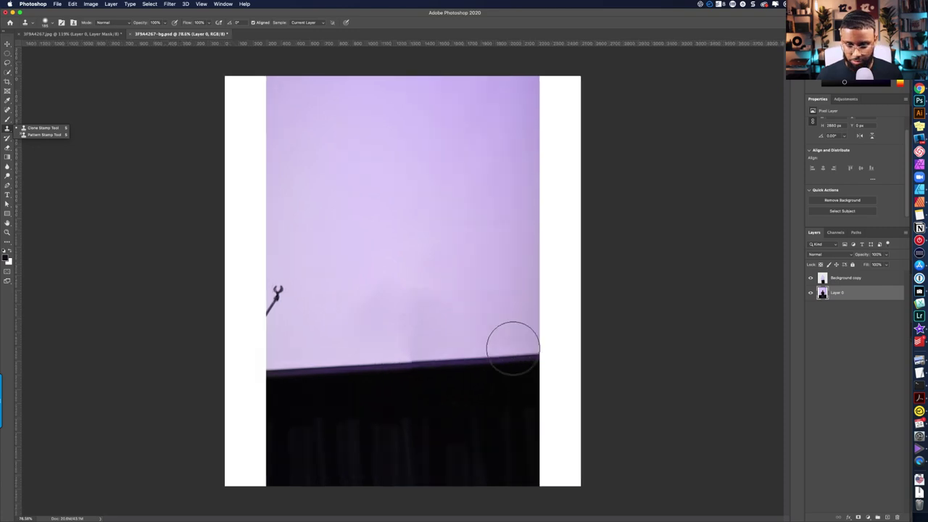
{"action": "left_click", "coordinate": [516, 350], "text": "alt"}
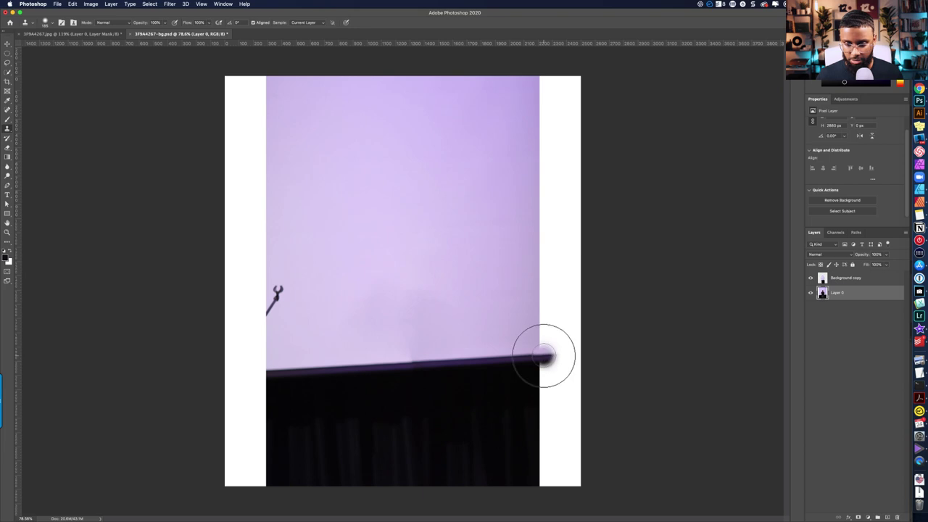
{"action": "mouse_move", "coordinate": [545, 355]}
{"action": "left_mouse_down"}
{"action": "mouse_move", "coordinate": [559, 352]}
{"action": "mouse_move", "coordinate": [529, 332]}
{"action": "mouse_move", "coordinate": [540, 289]}
{"action": "mouse_move", "coordinate": [538, 177]}
{"action": "left_mouse_up"}
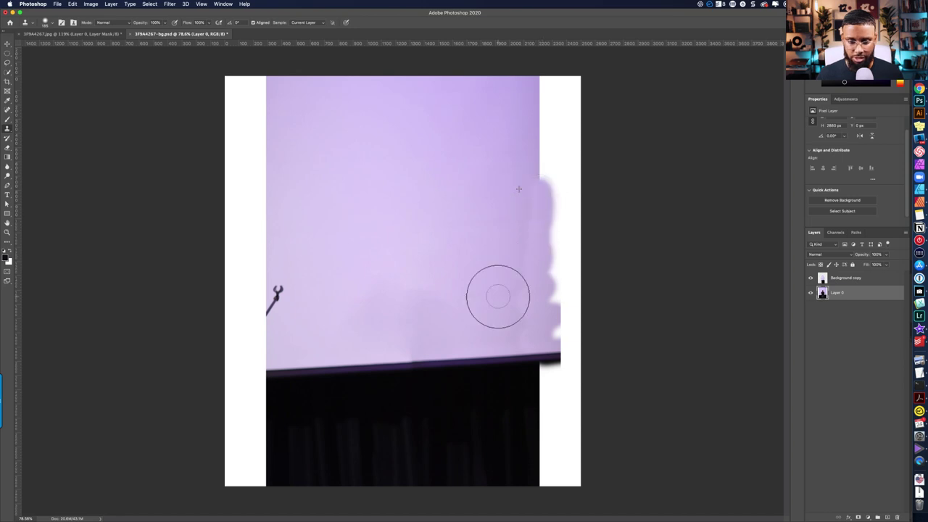
{"action": "left_click", "coordinate": [265, 370]}
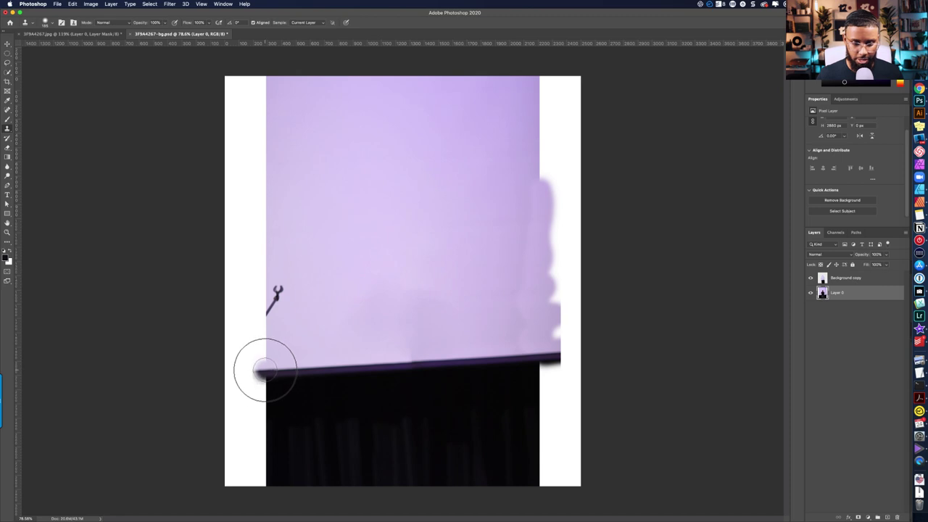
{"action": "mouse_move", "coordinate": [264, 370]}
{"action": "left_mouse_down"}
{"action": "mouse_move", "coordinate": [265, 315]}
{"action": "mouse_move", "coordinate": [316, 305]}
{"action": "left_mouse_up"}
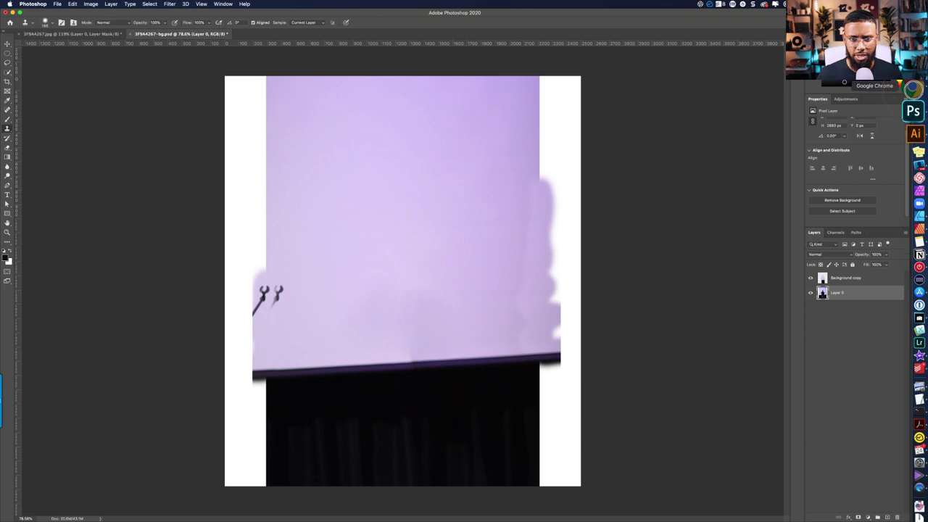
- Load jinithornton.com in a new Chrome tab and scroll it for reference
{"action": "left_click", "coordinate": [919, 87]}
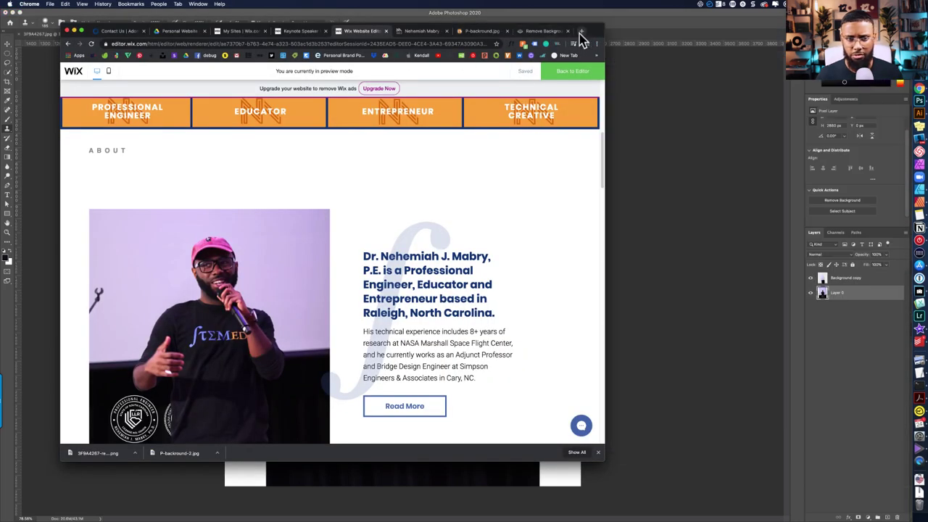
{"action": "left_click", "coordinate": [580, 31]}
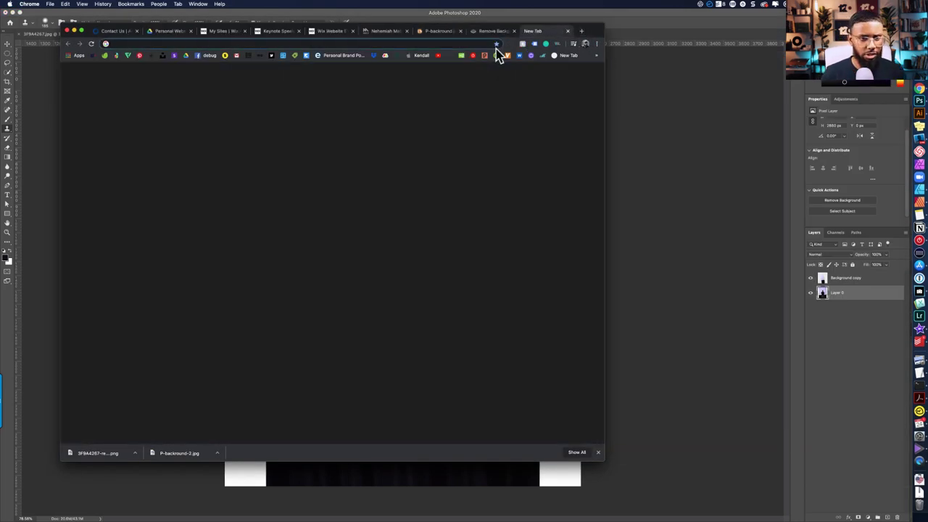
{"action": "type", "text": "jinithornton.com"}
{"action": "key", "text": "Return"}
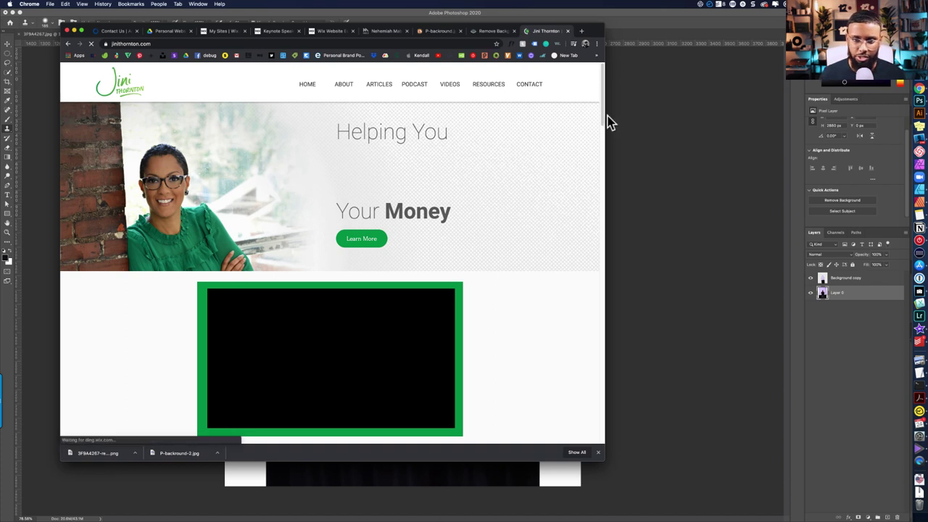
{"action": "left_click_drag", "start_coordinate": [602, 110], "coordinate": [600, 131]}
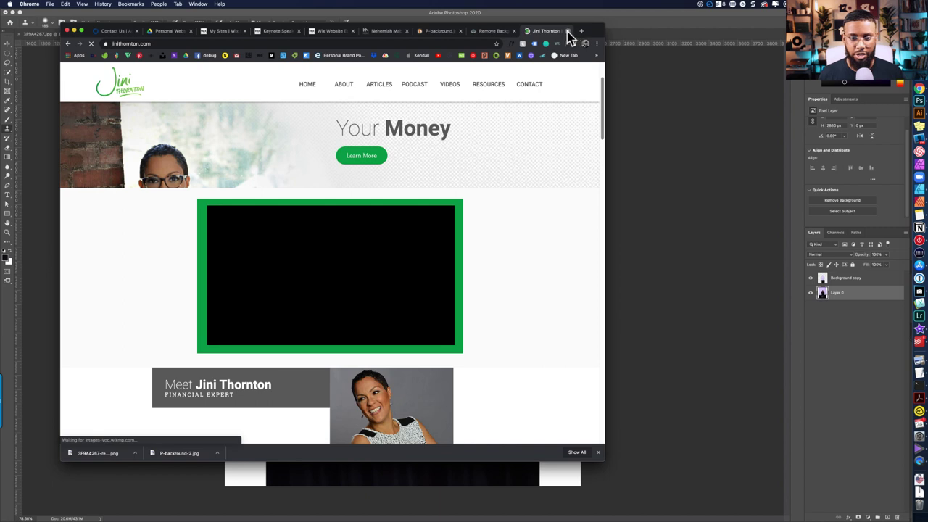
{"action": "key", "text": "super+w"}
{"action": "left_click", "coordinate": [348, 35]}
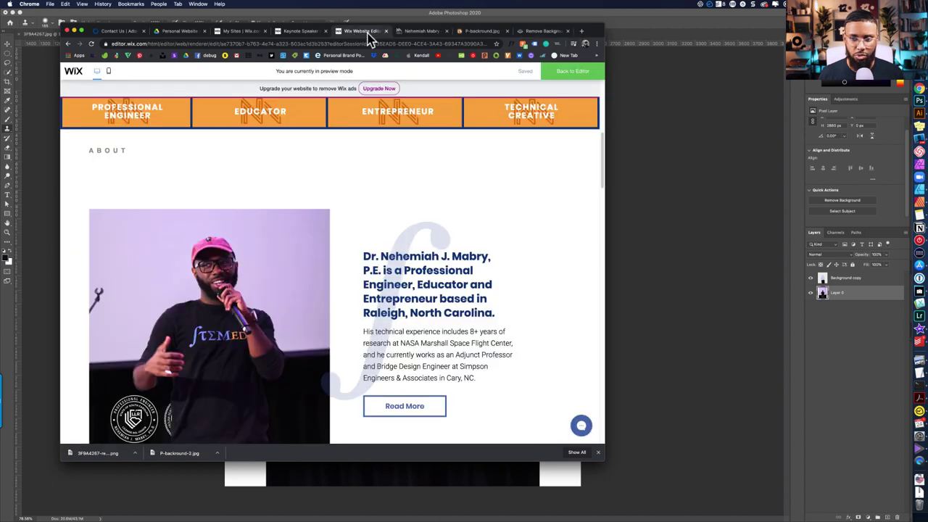
{"action": "mouse_move", "coordinate": [605, 155]}
{"action": "left_mouse_down"}
{"action": "mouse_move", "coordinate": [605, 185]}
{"action": "mouse_move", "coordinate": [606, 159]}
{"action": "left_mouse_up"}
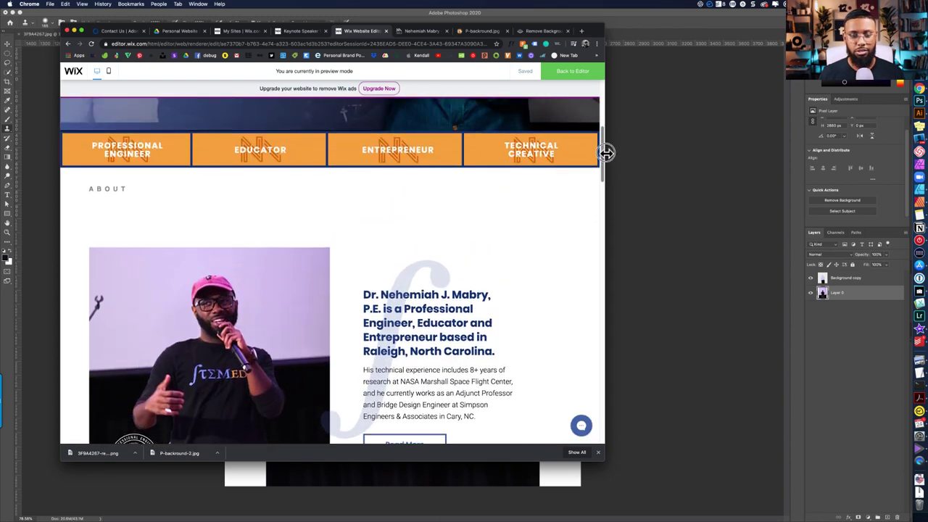
{"action": "left_click_drag", "start_coordinate": [606, 153], "coordinate": [606, 170]}
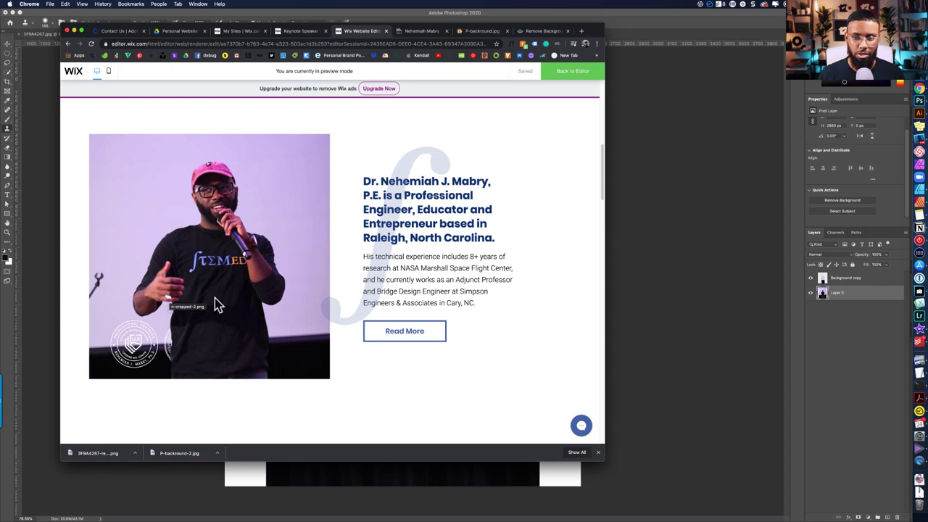
{"action": "mouse_move", "coordinate": [602, 182]}
{"action": "left_mouse_down"}
{"action": "mouse_move", "coordinate": [602, 172]}
{"action": "mouse_move", "coordinate": [602, 195]}
{"action": "left_mouse_up"}
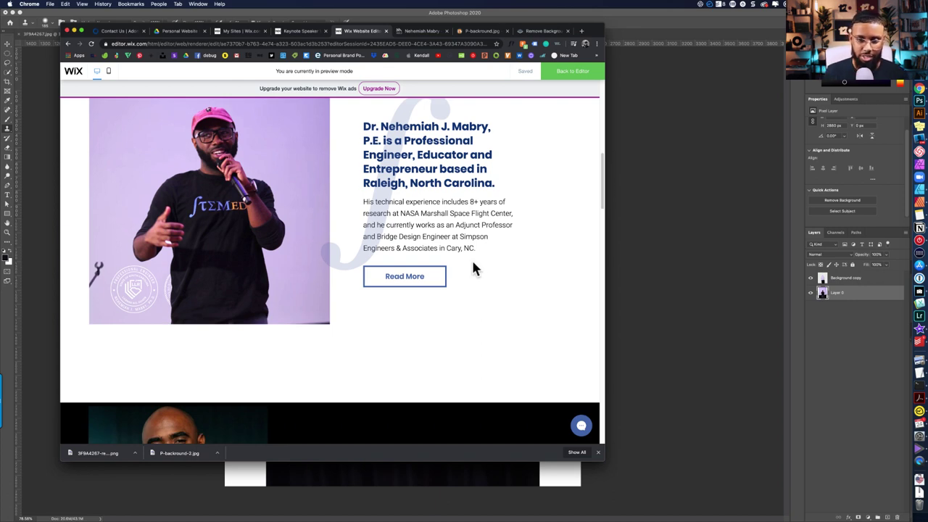